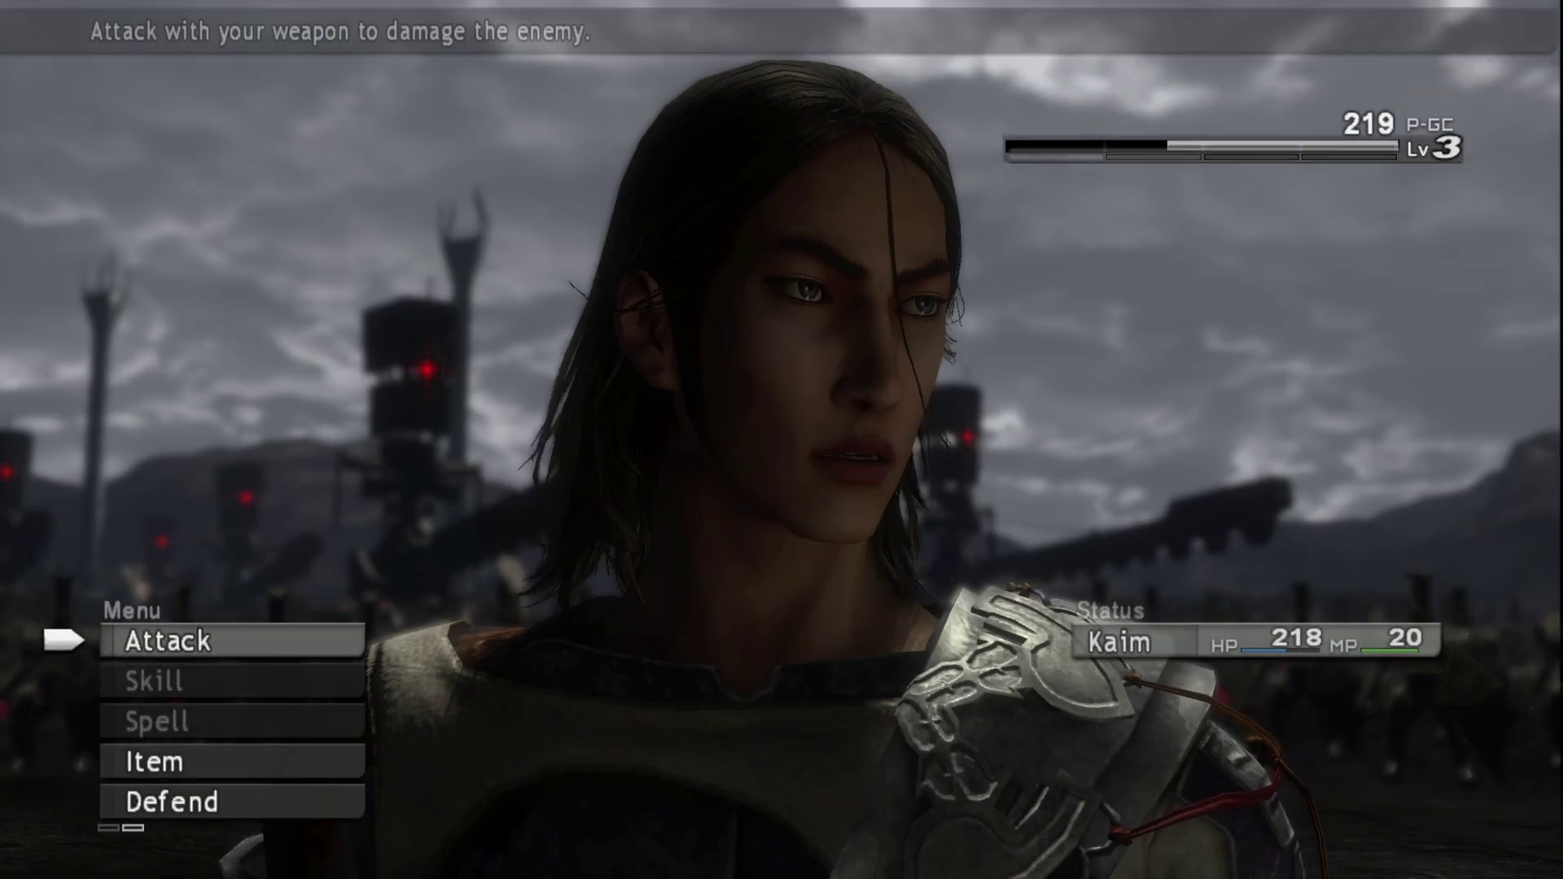
key(Return)
key(Down)
key(Return)
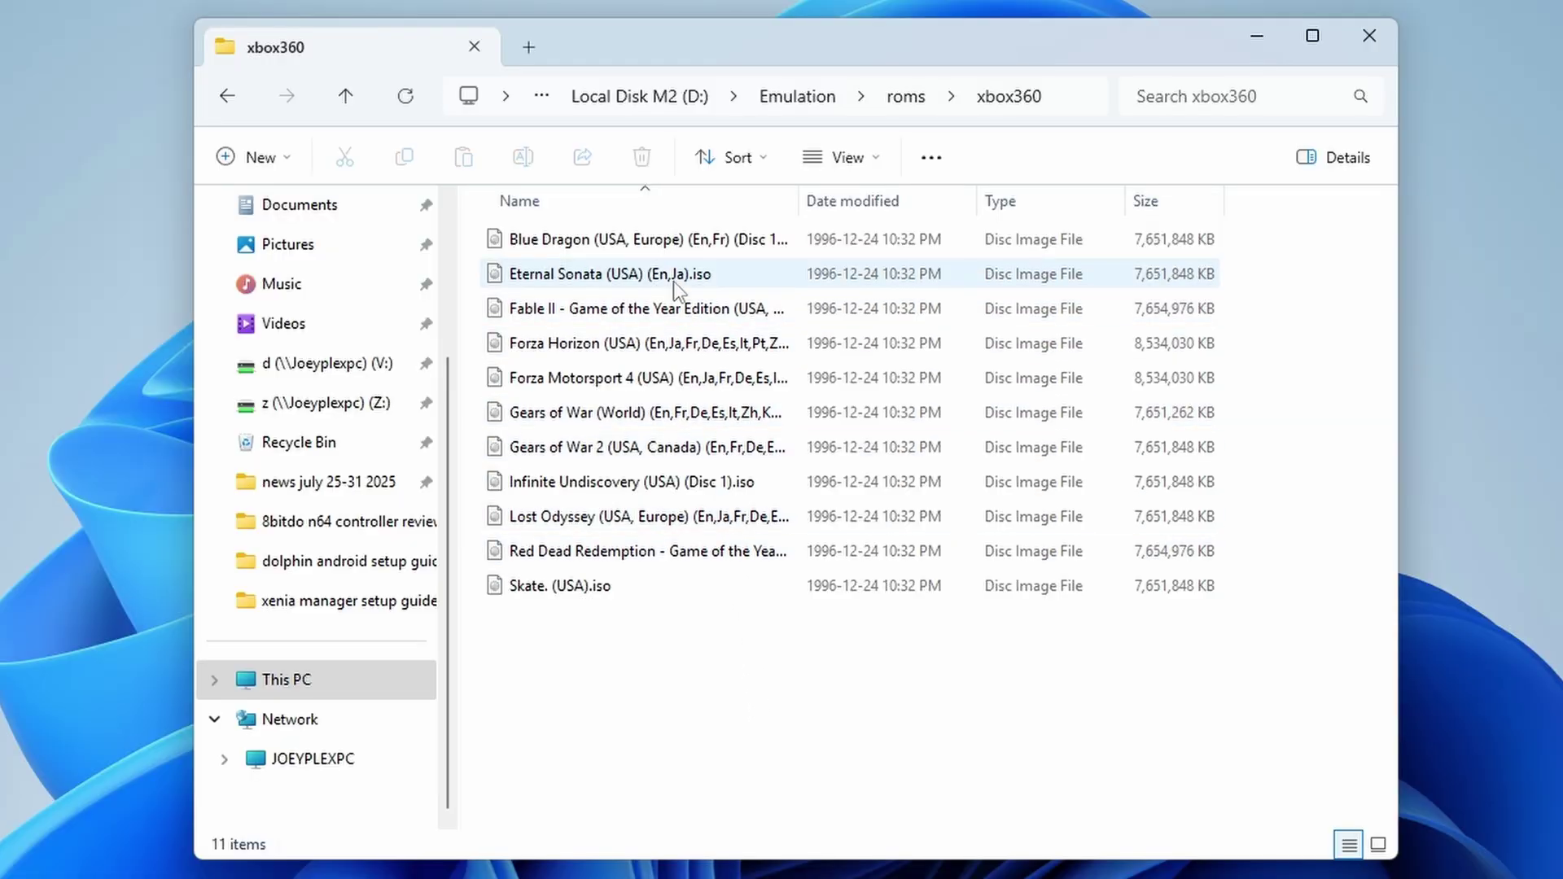
drag(617, 651, 601, 228)
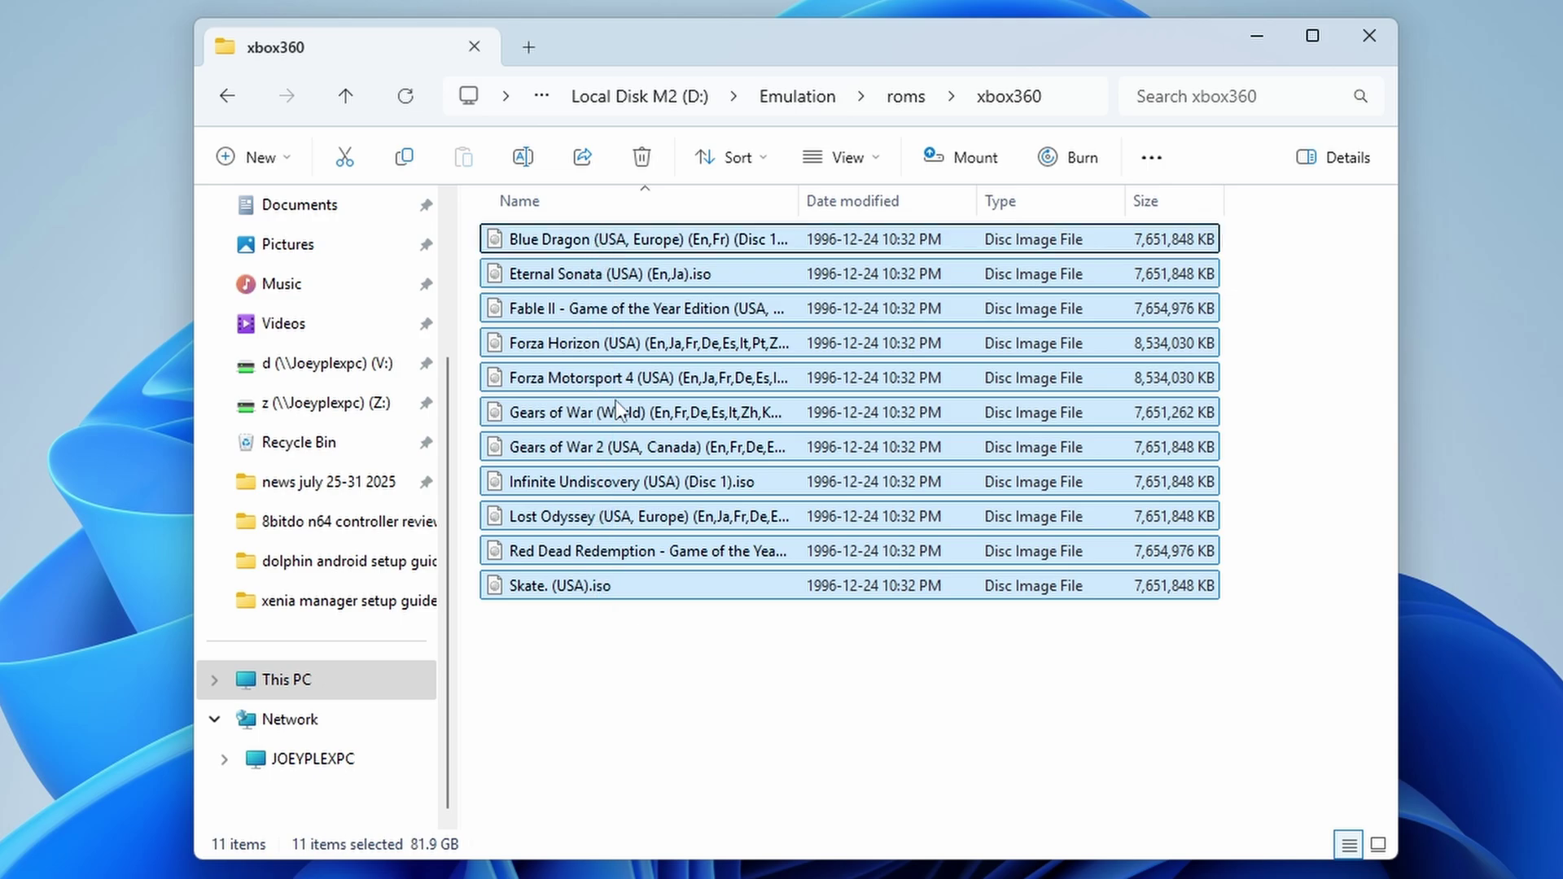
click(606, 734)
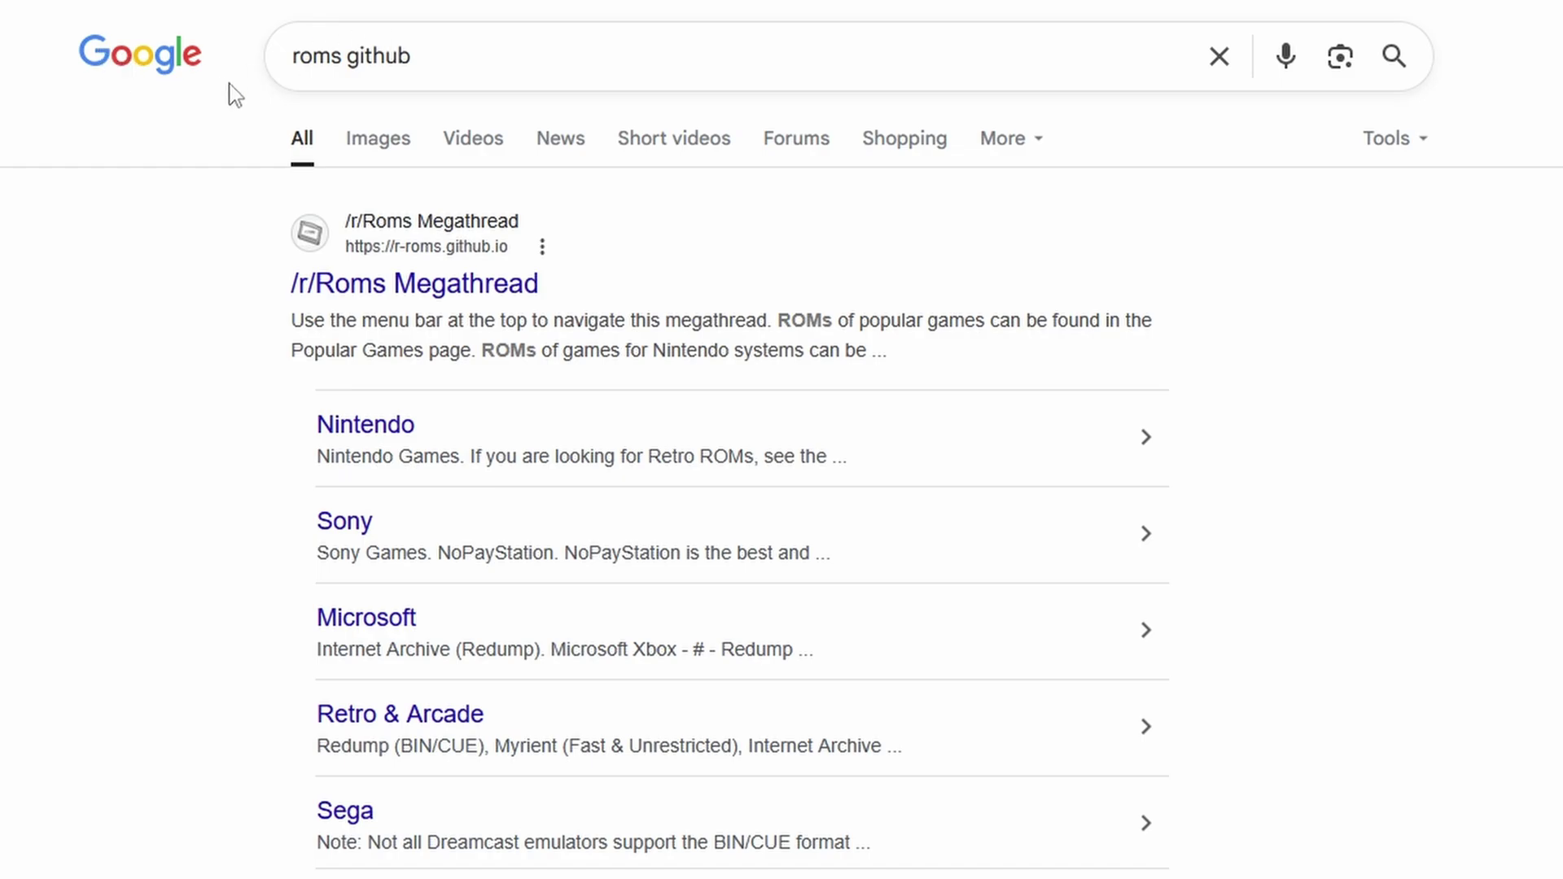
triple_click(296, 70)
click(118, 304)
drag(608, 303, 293, 287)
click(275, 301)
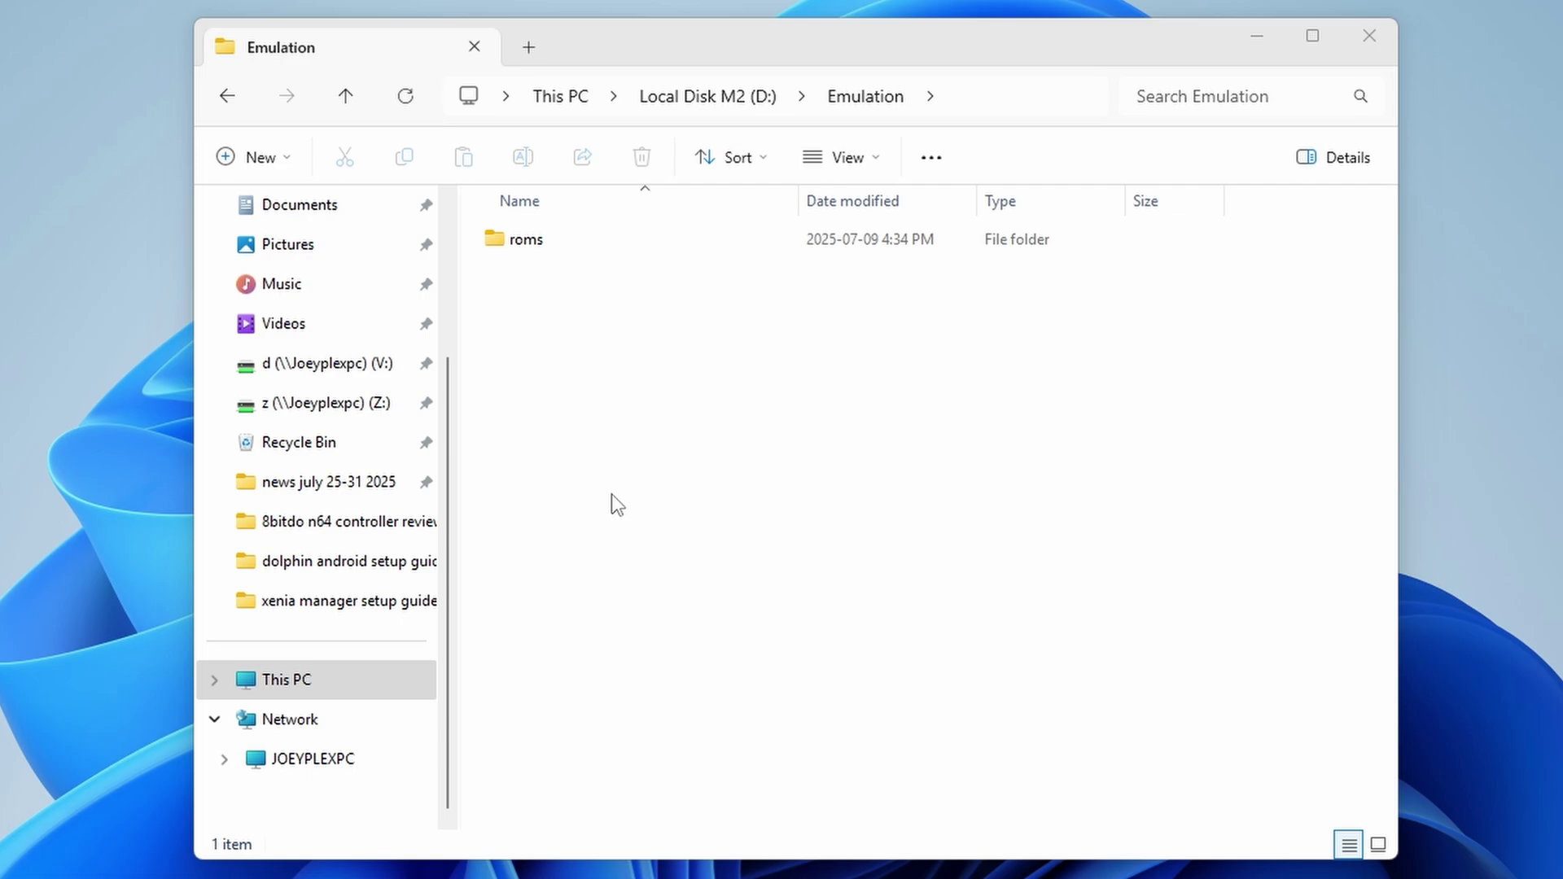
Open the xbox360 folder inside the roms folder of the Emulation directory
click(631, 462)
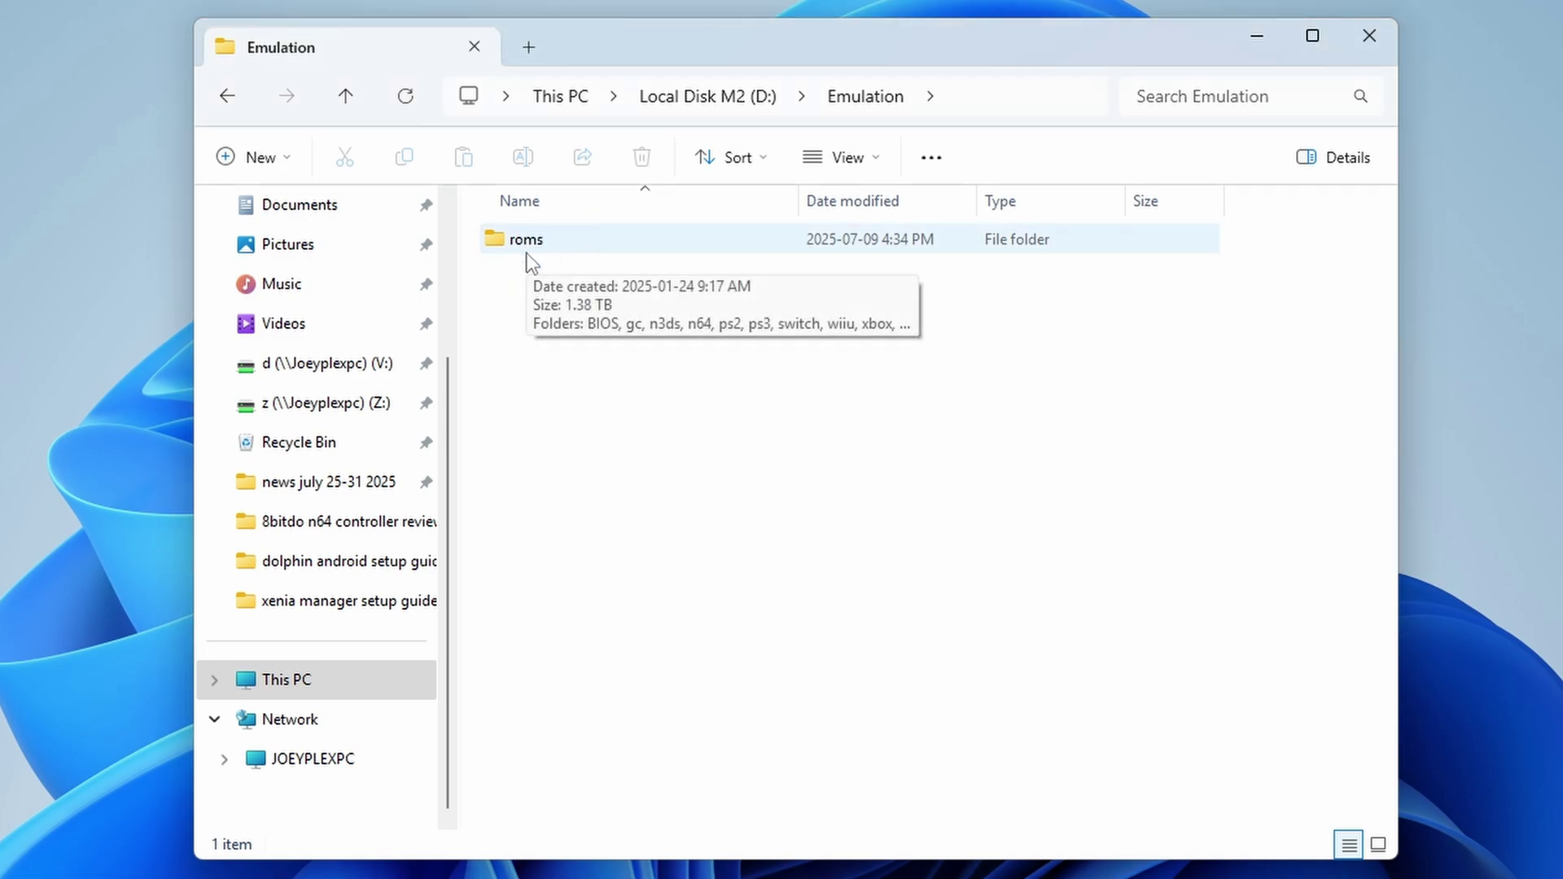
click(547, 246)
double_click(547, 244)
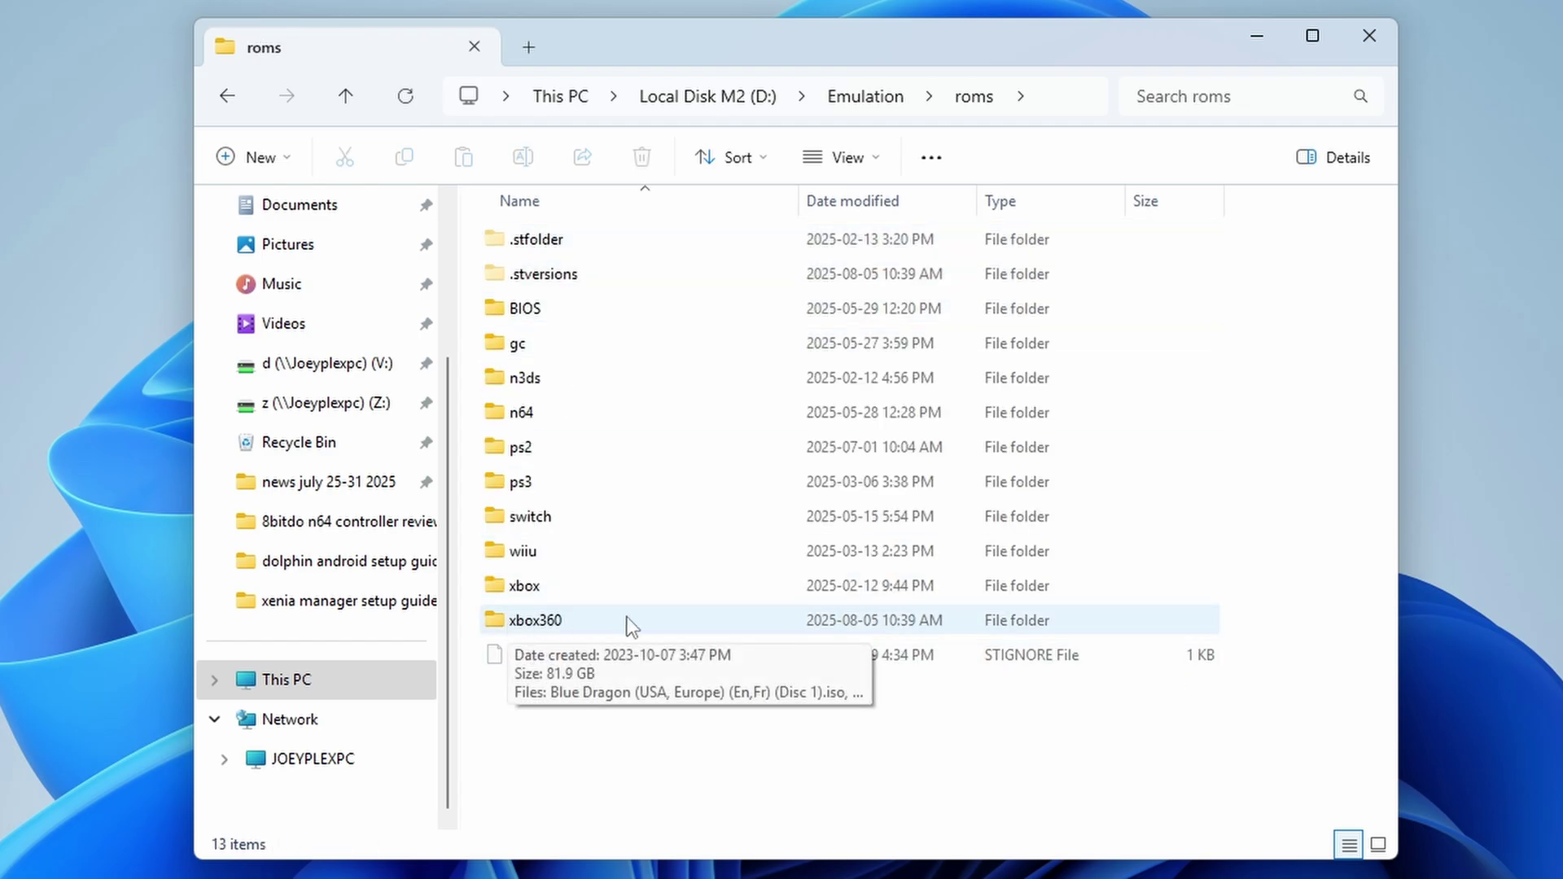
double_click(544, 624)
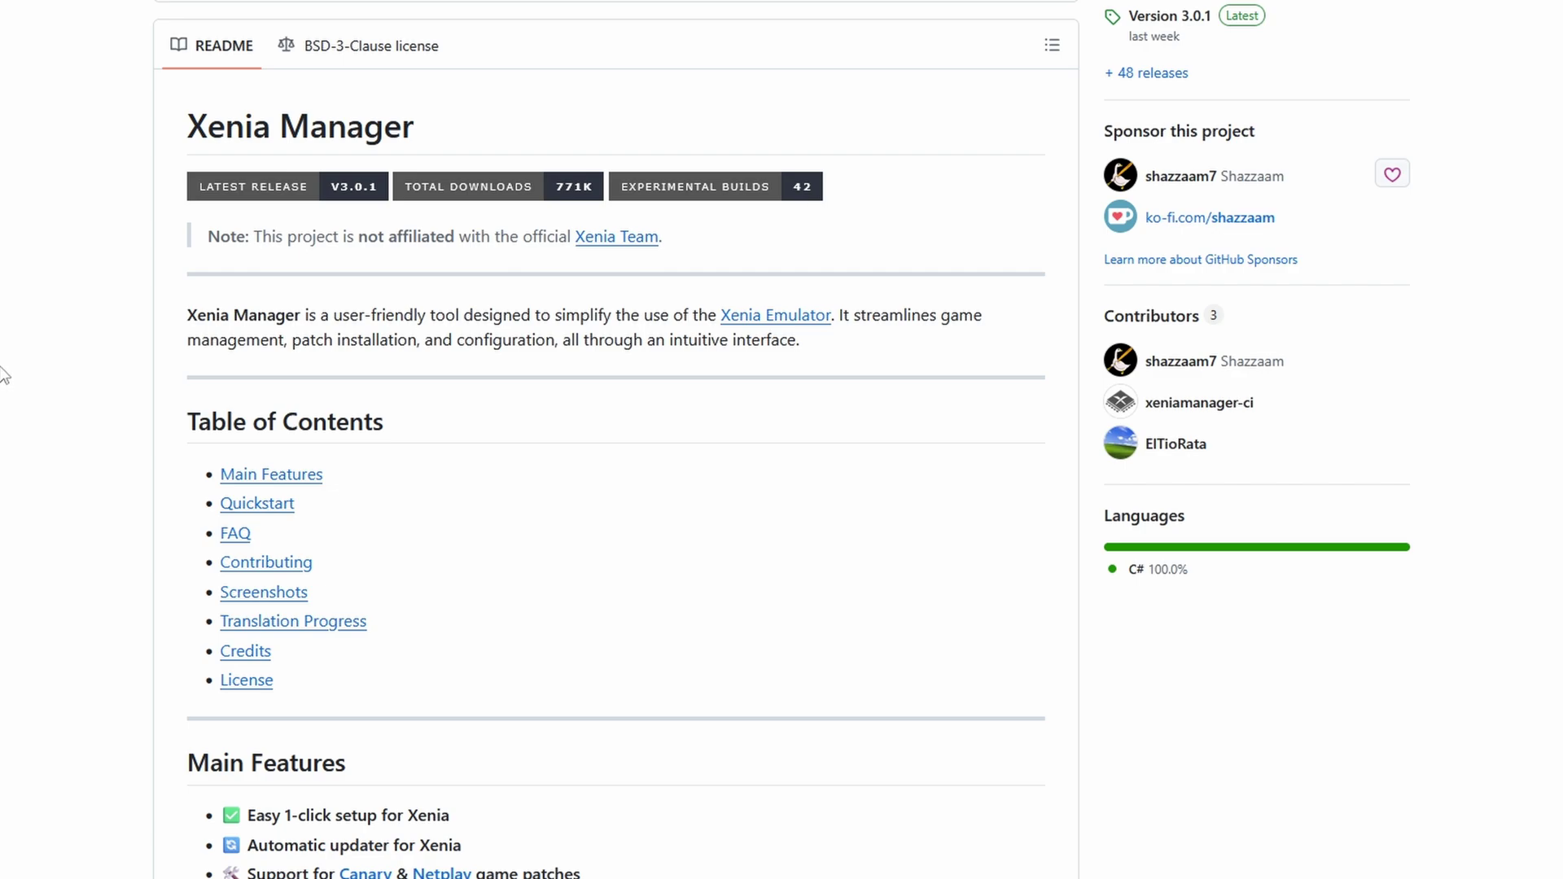
Examine the project description and the main features in the Xenia Manager README on GitHub
drag(802, 342, 189, 314)
click(184, 318)
scroll(177, 338, down, 6)
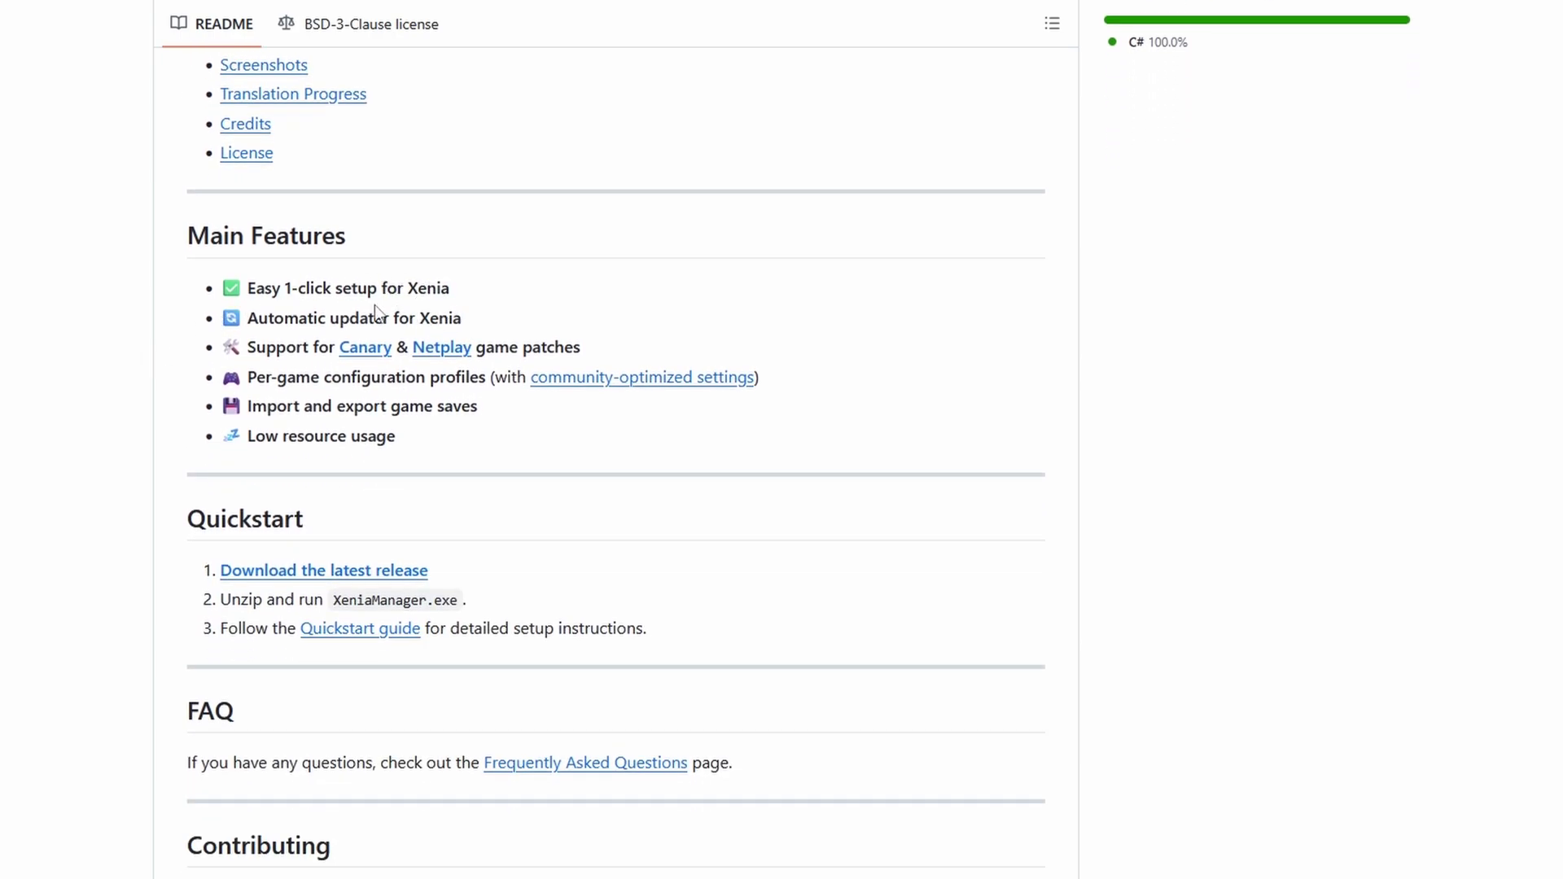
drag(263, 288, 467, 447)
click(471, 448)
scroll(466, 437, up, 15)
scroll(1375, 631, down, 1)
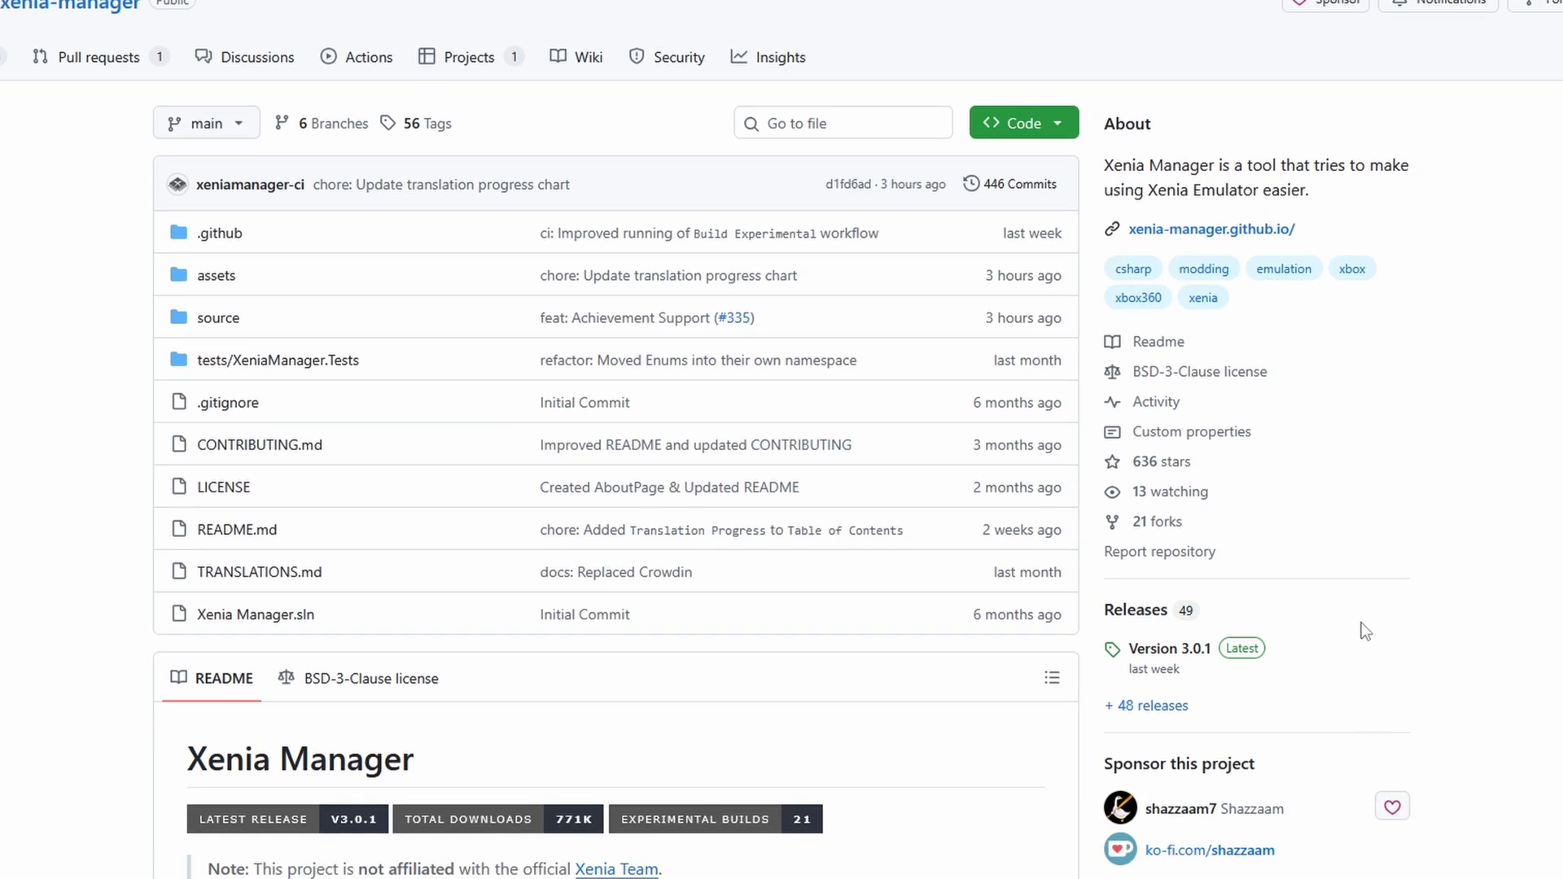
Download xenia_manager.zip from the assets of the latest Xenia Manager release, version 3.0.1
click(1163, 651)
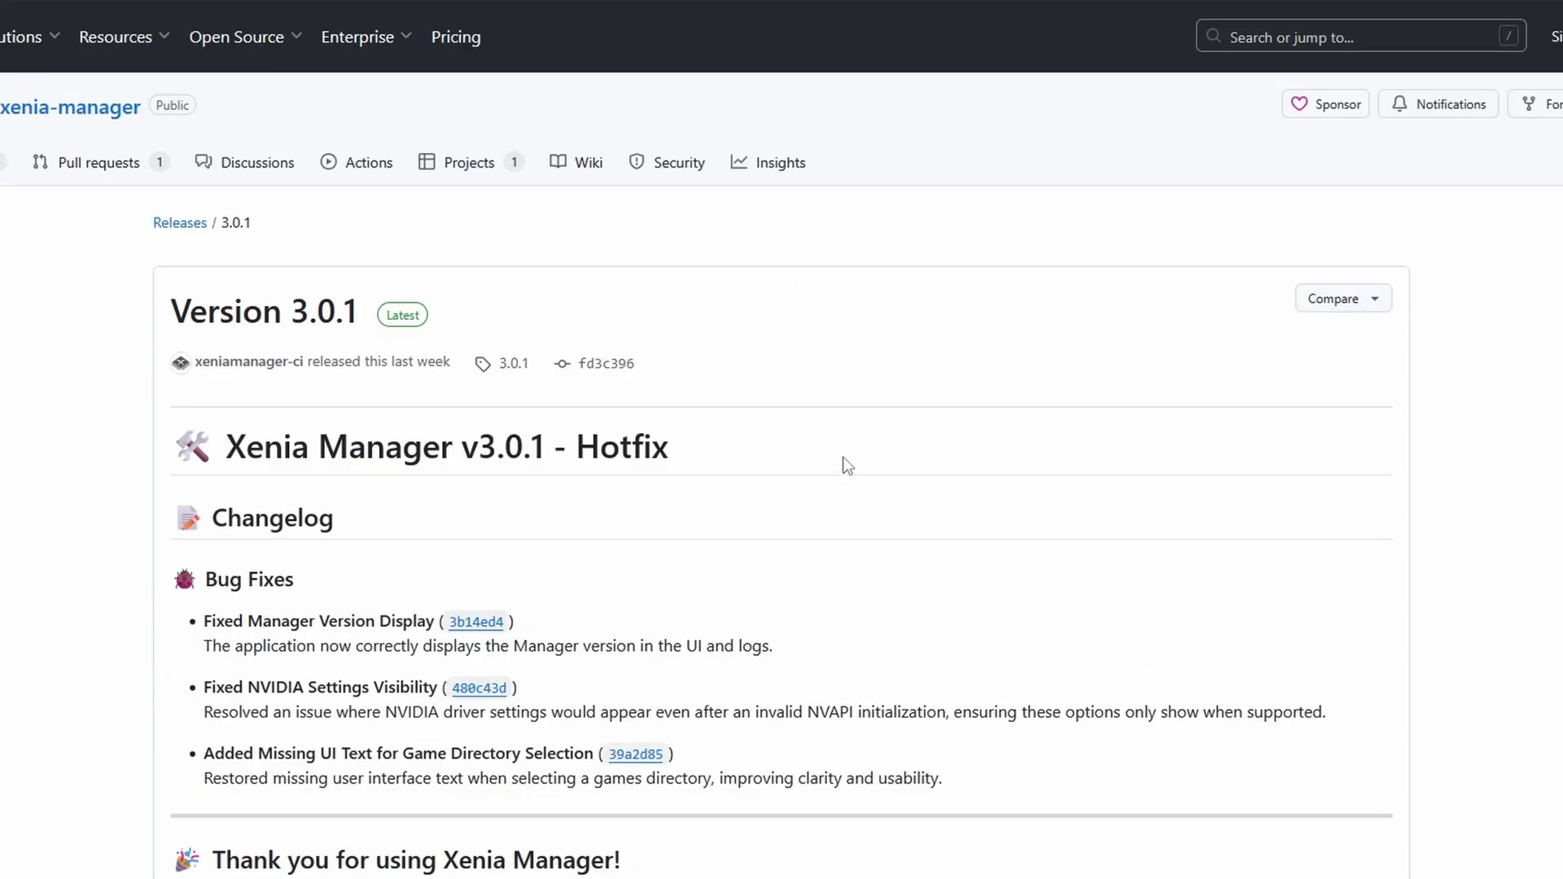
scroll(830, 449, down, 4)
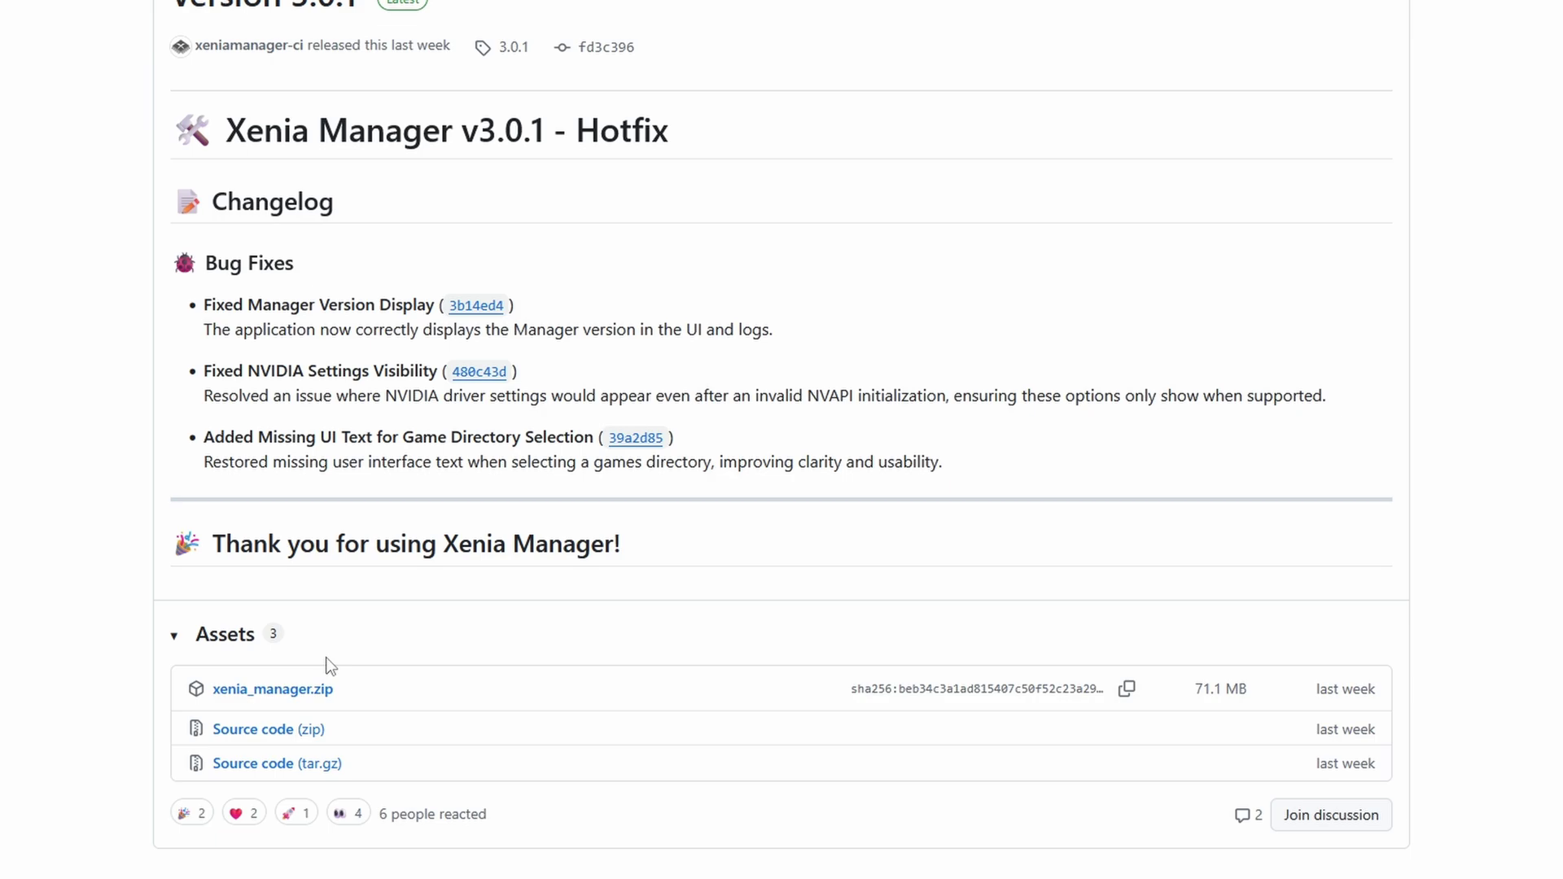
drag(341, 692, 215, 689)
click(412, 687)
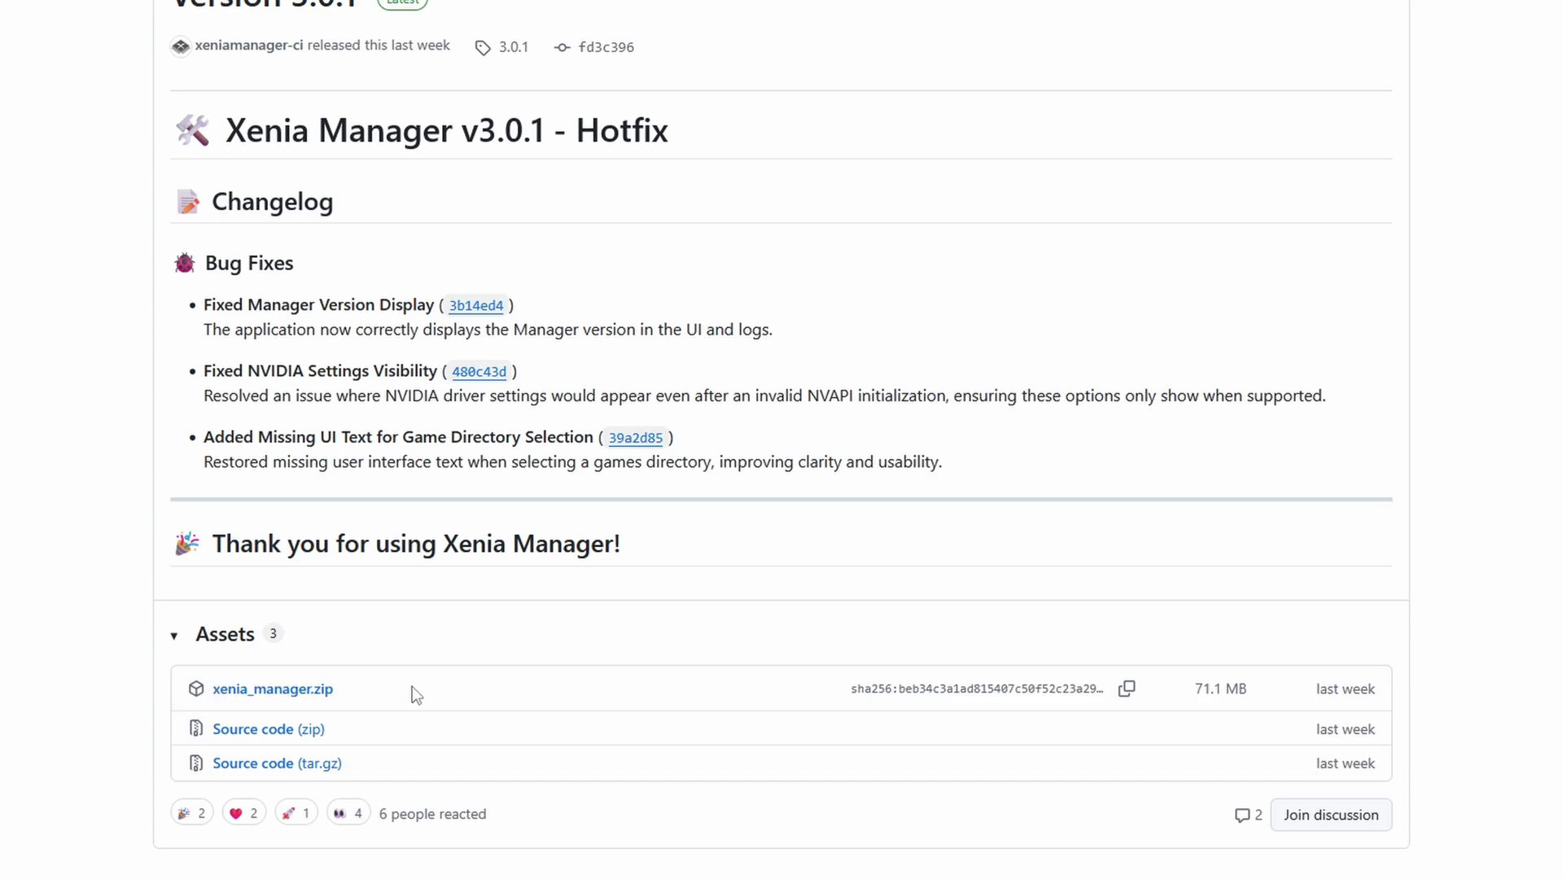
click(296, 696)
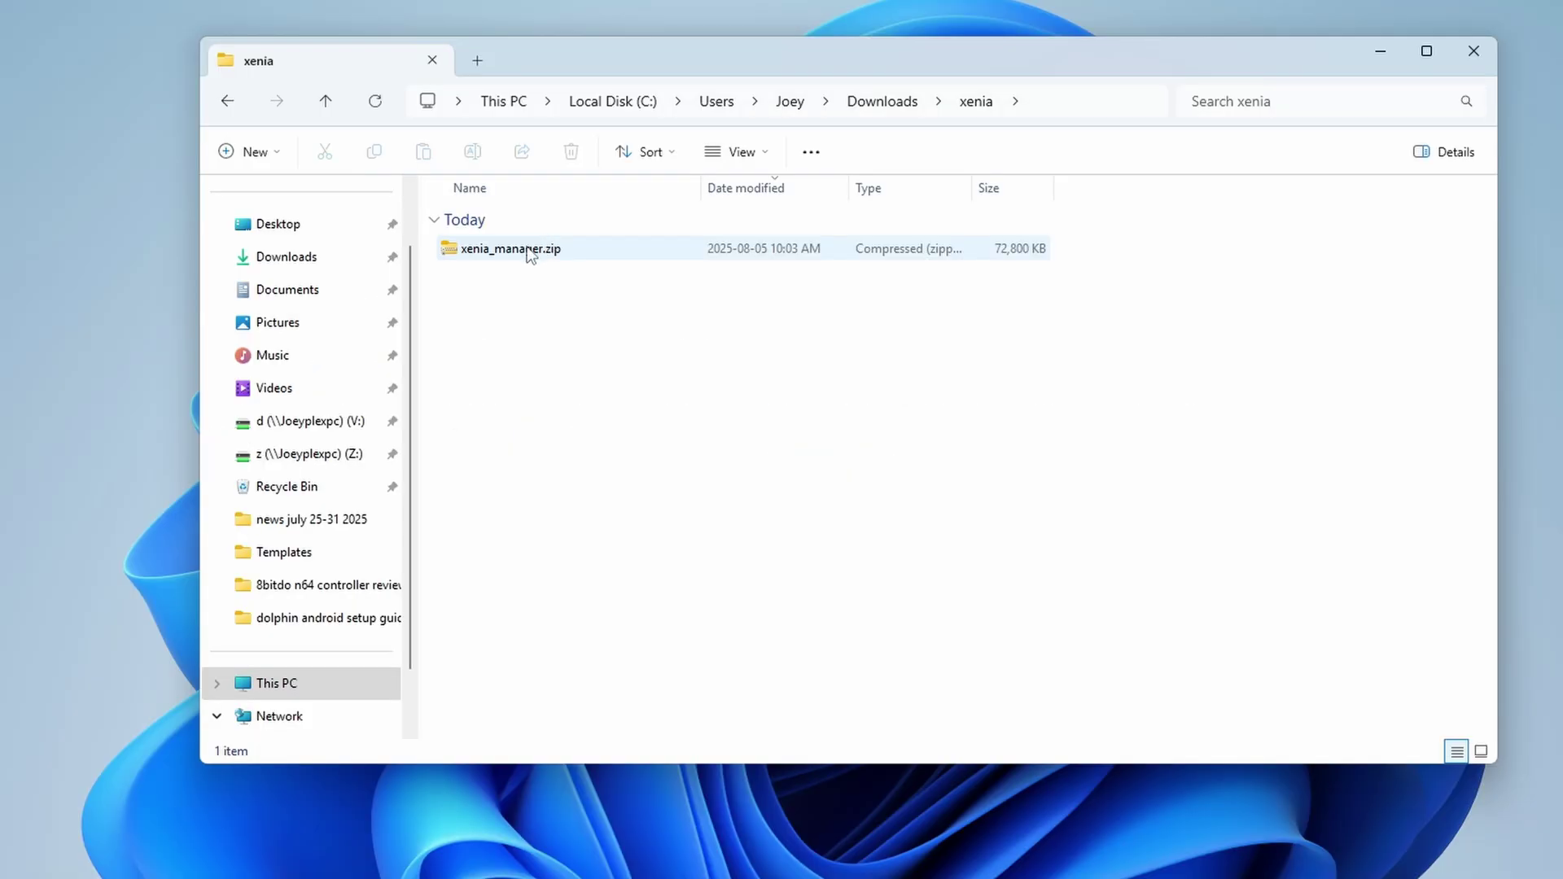
Extract all of xenia_manager.zip in the xenia downloads folder into its own xenia_manager folder
click(530, 252)
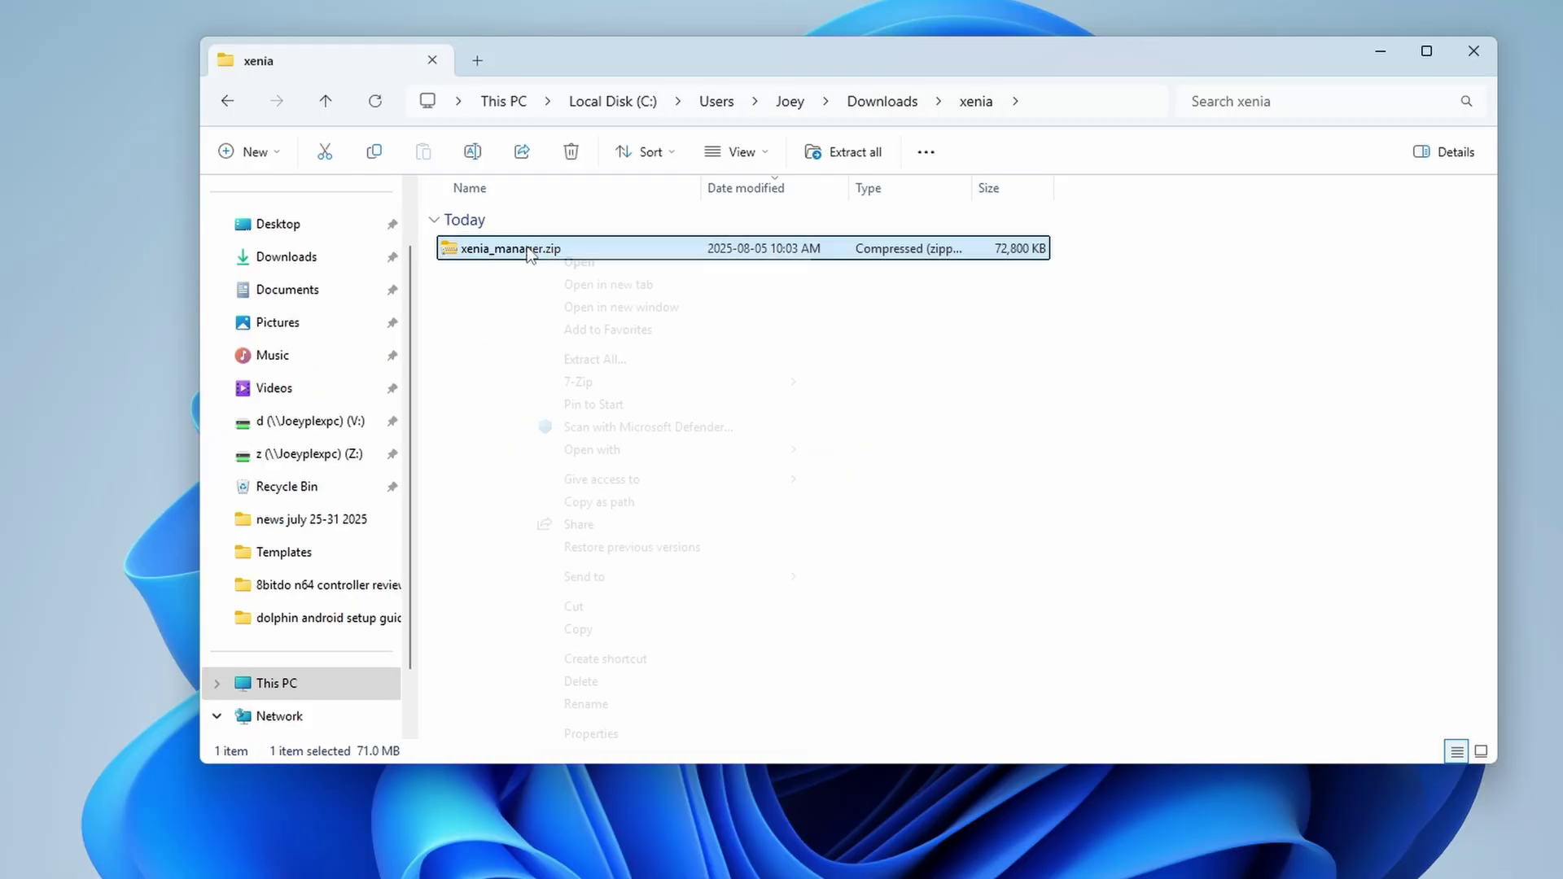
right_click(530, 254)
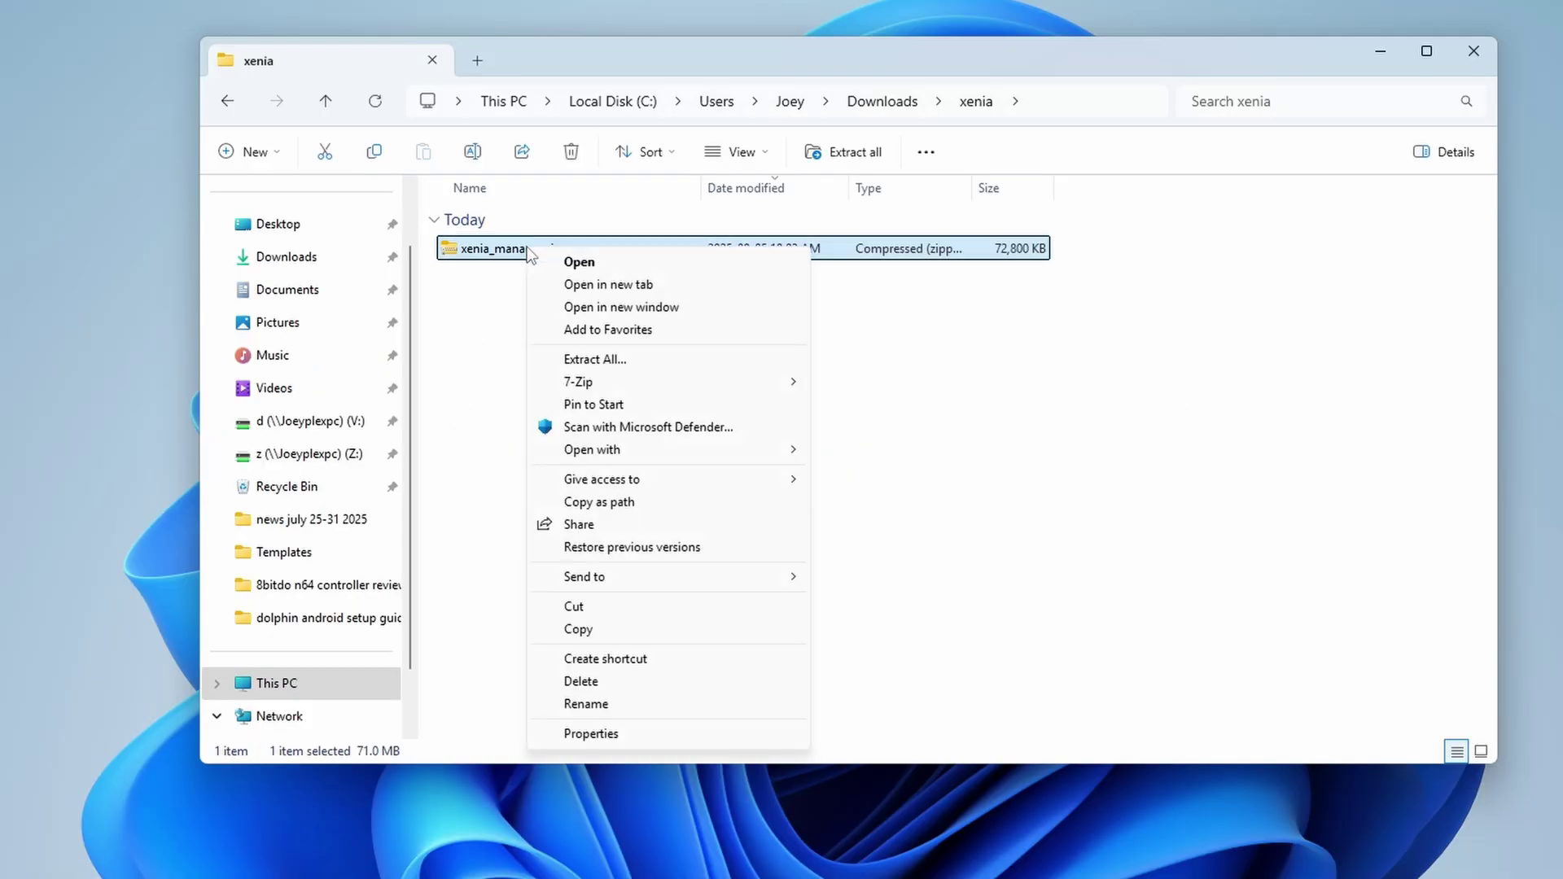
click(615, 360)
click(1033, 727)
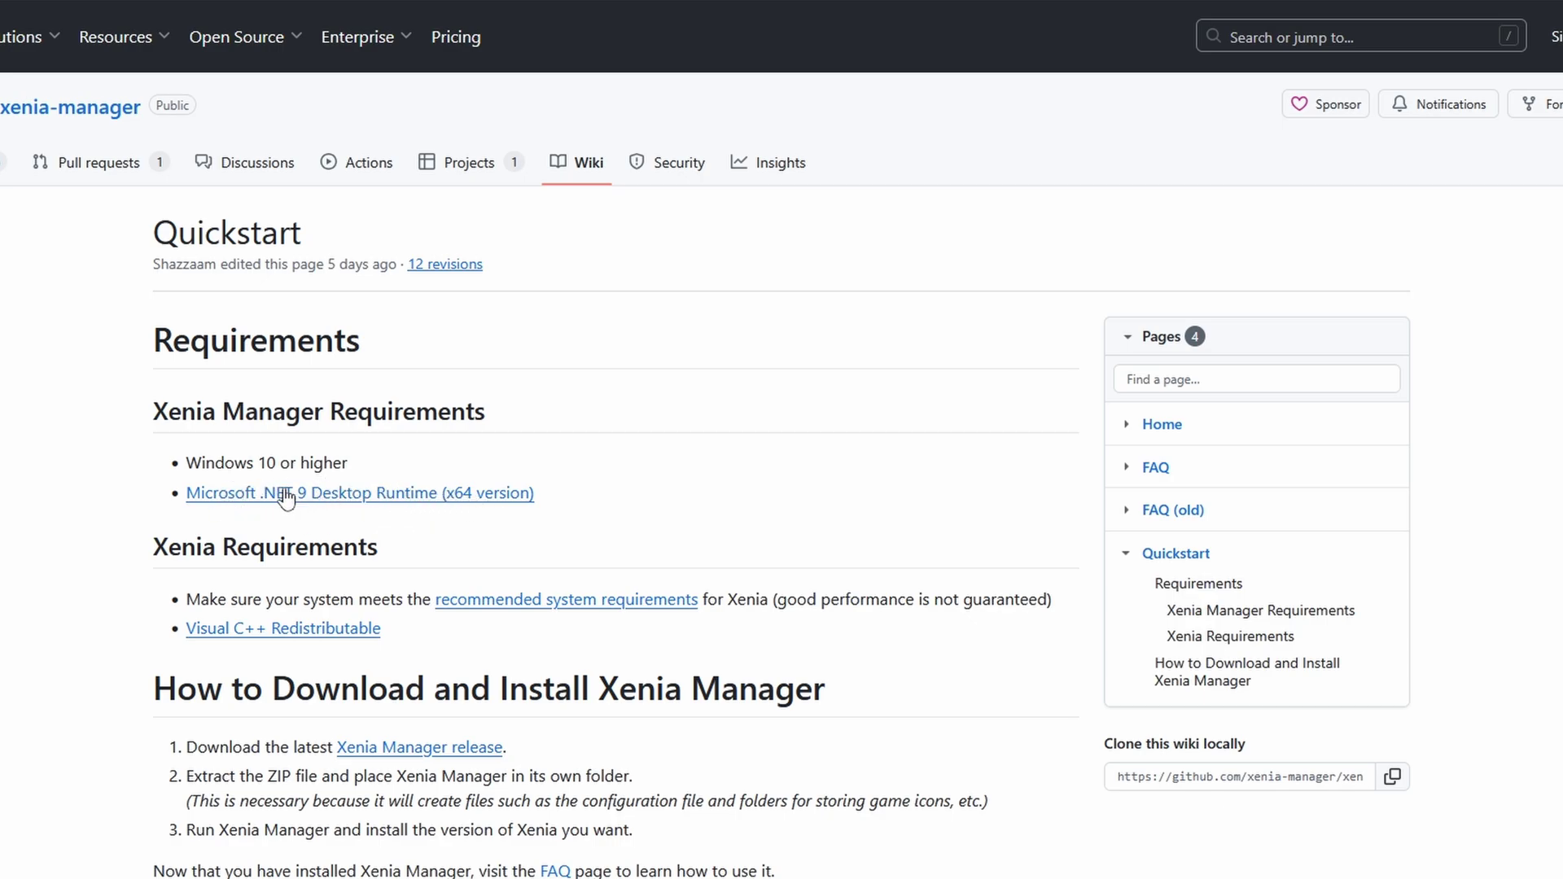
Check the Quickstart requirements and run the extracted XeniaManager.exe, allowing it past the SmartScreen block
scroll(297, 498, down, 2)
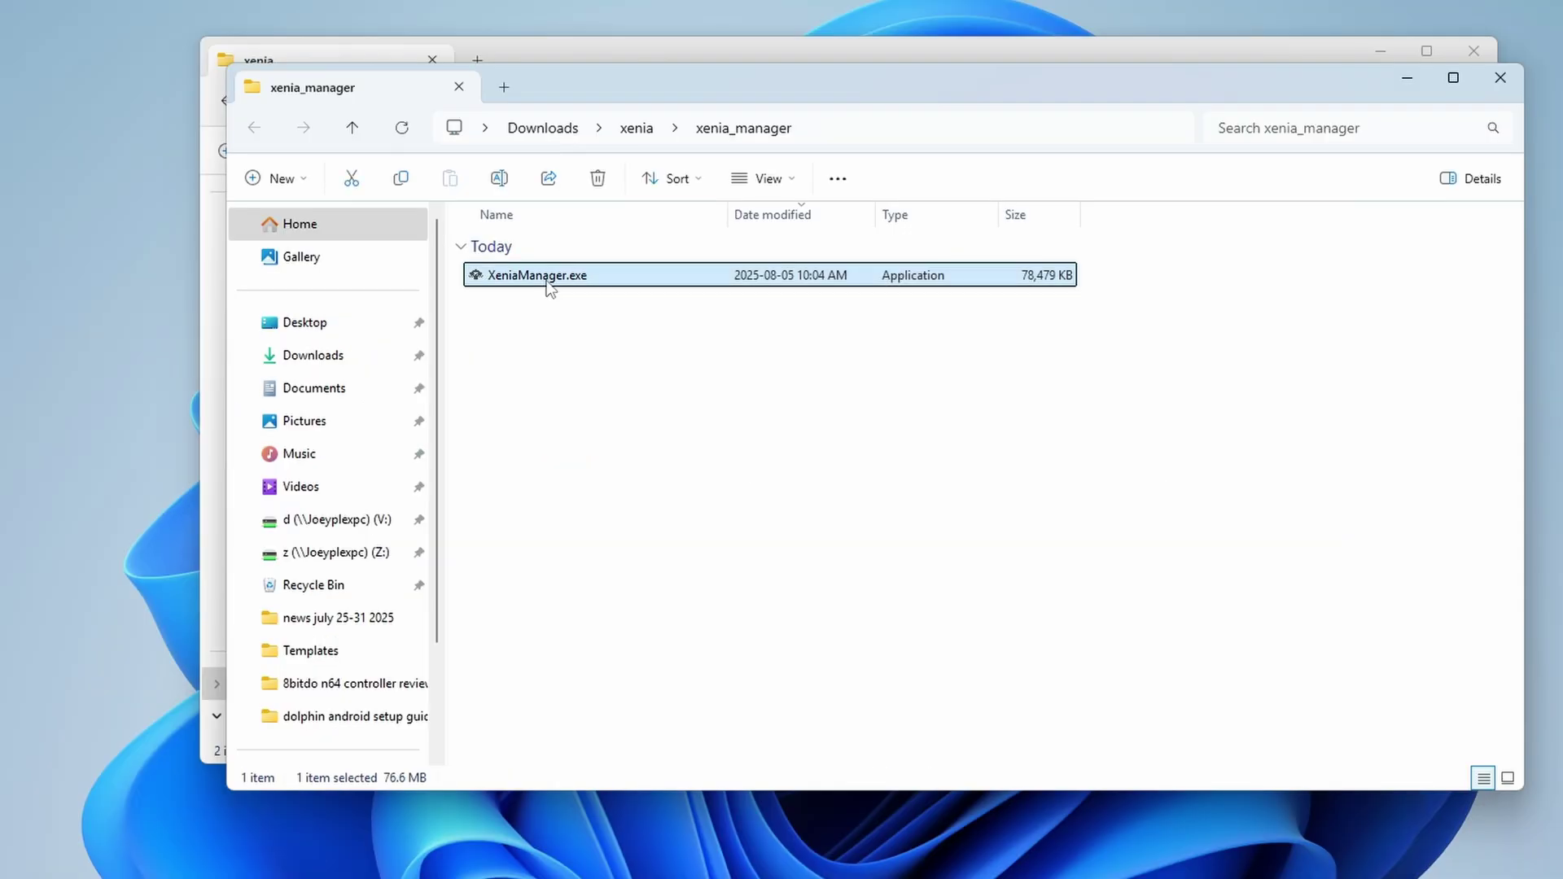
double_click(546, 276)
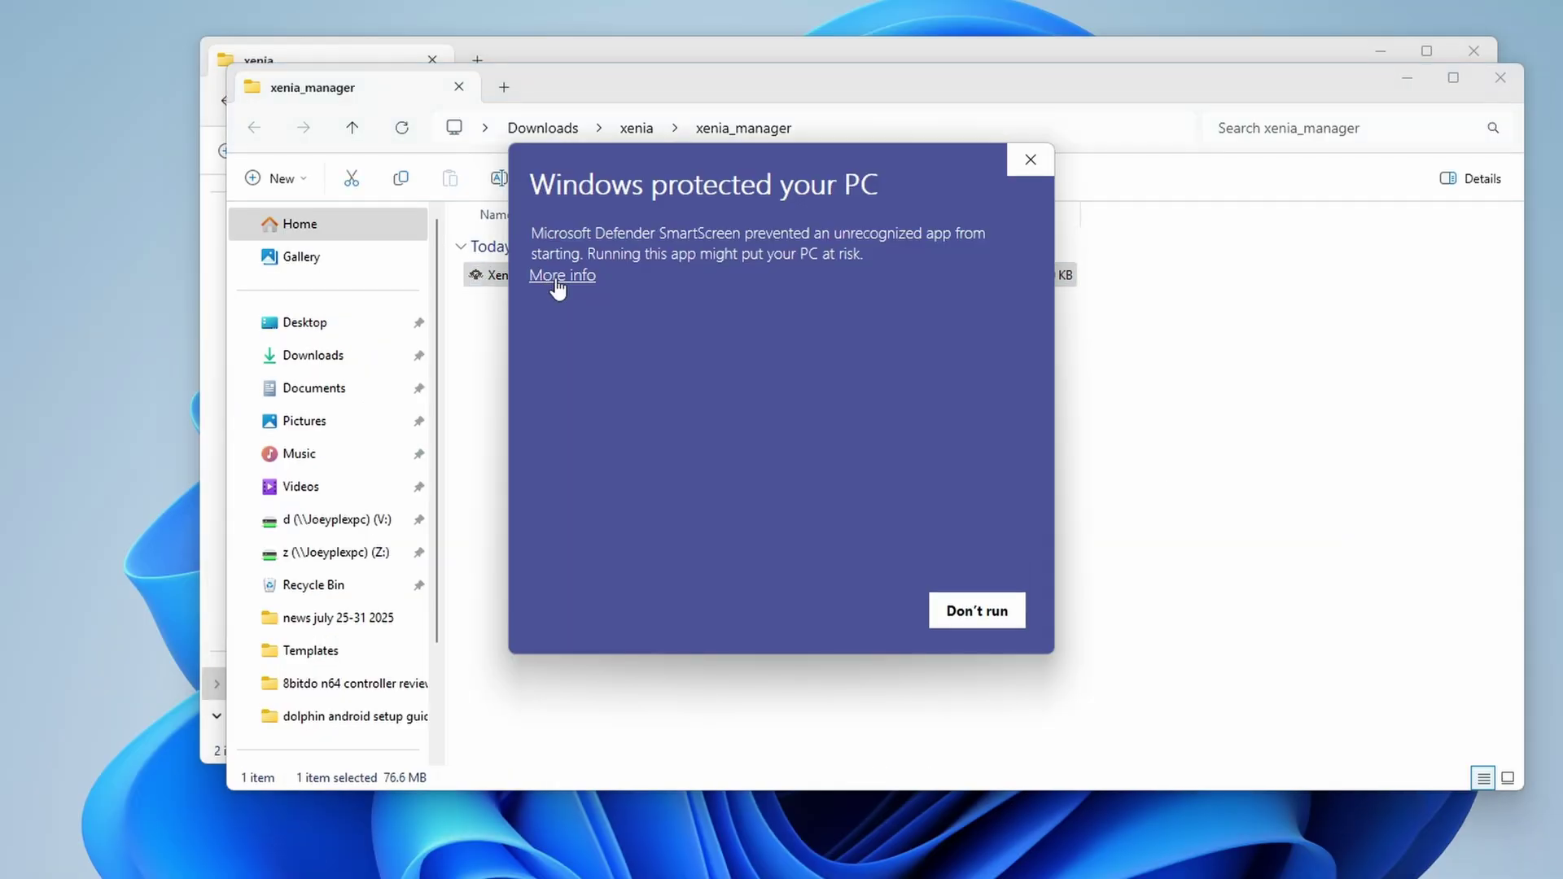
click(557, 277)
click(868, 625)
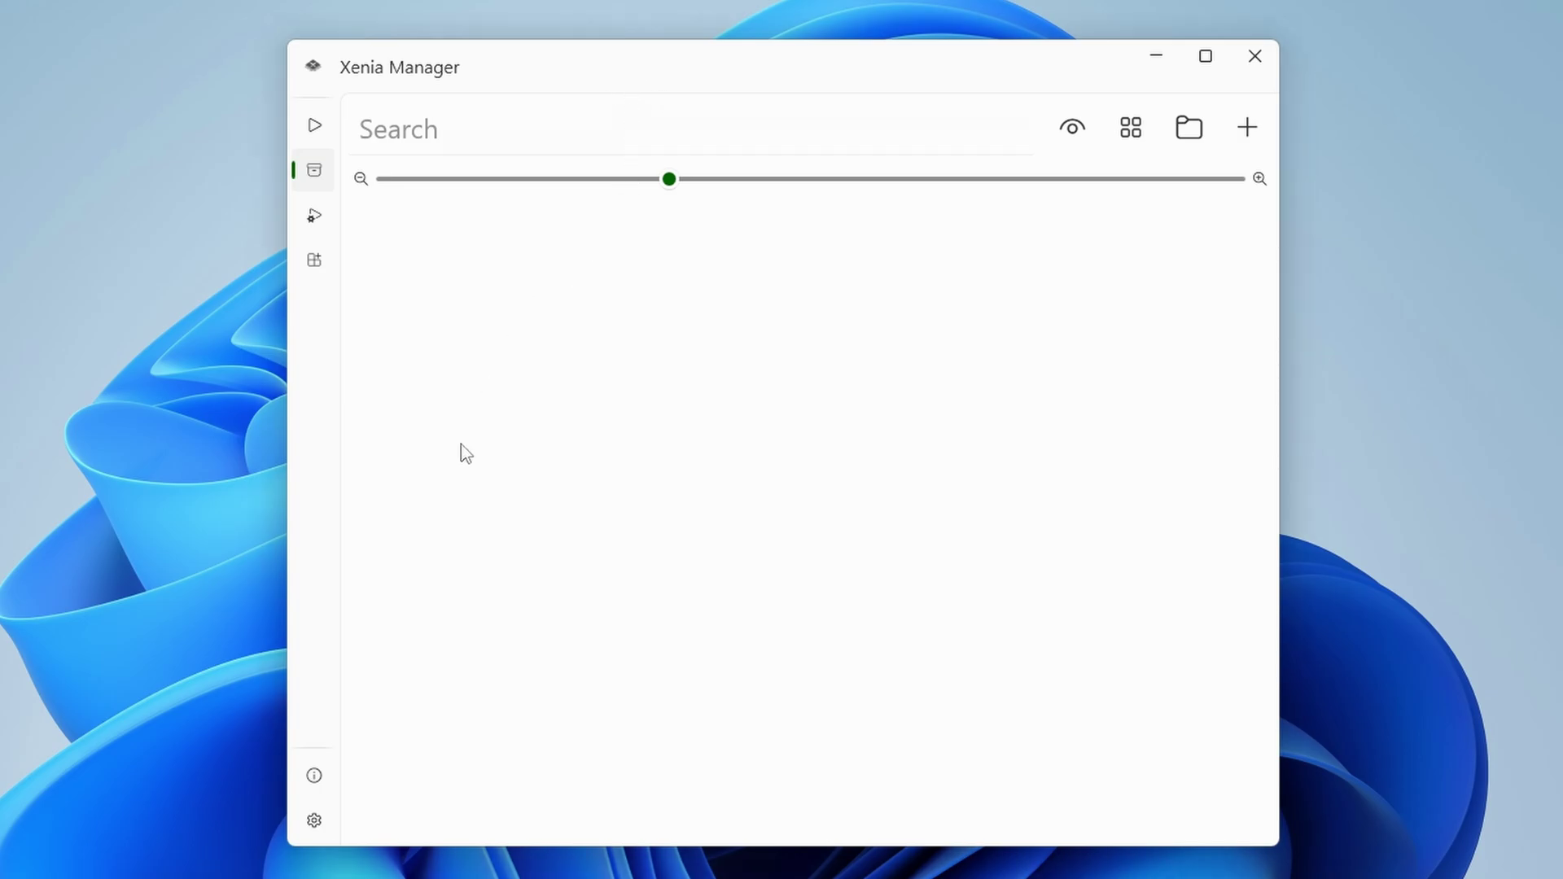
Install the Xenia Canary version of the emulator from Xenia Manager's emulator management page
click(317, 266)
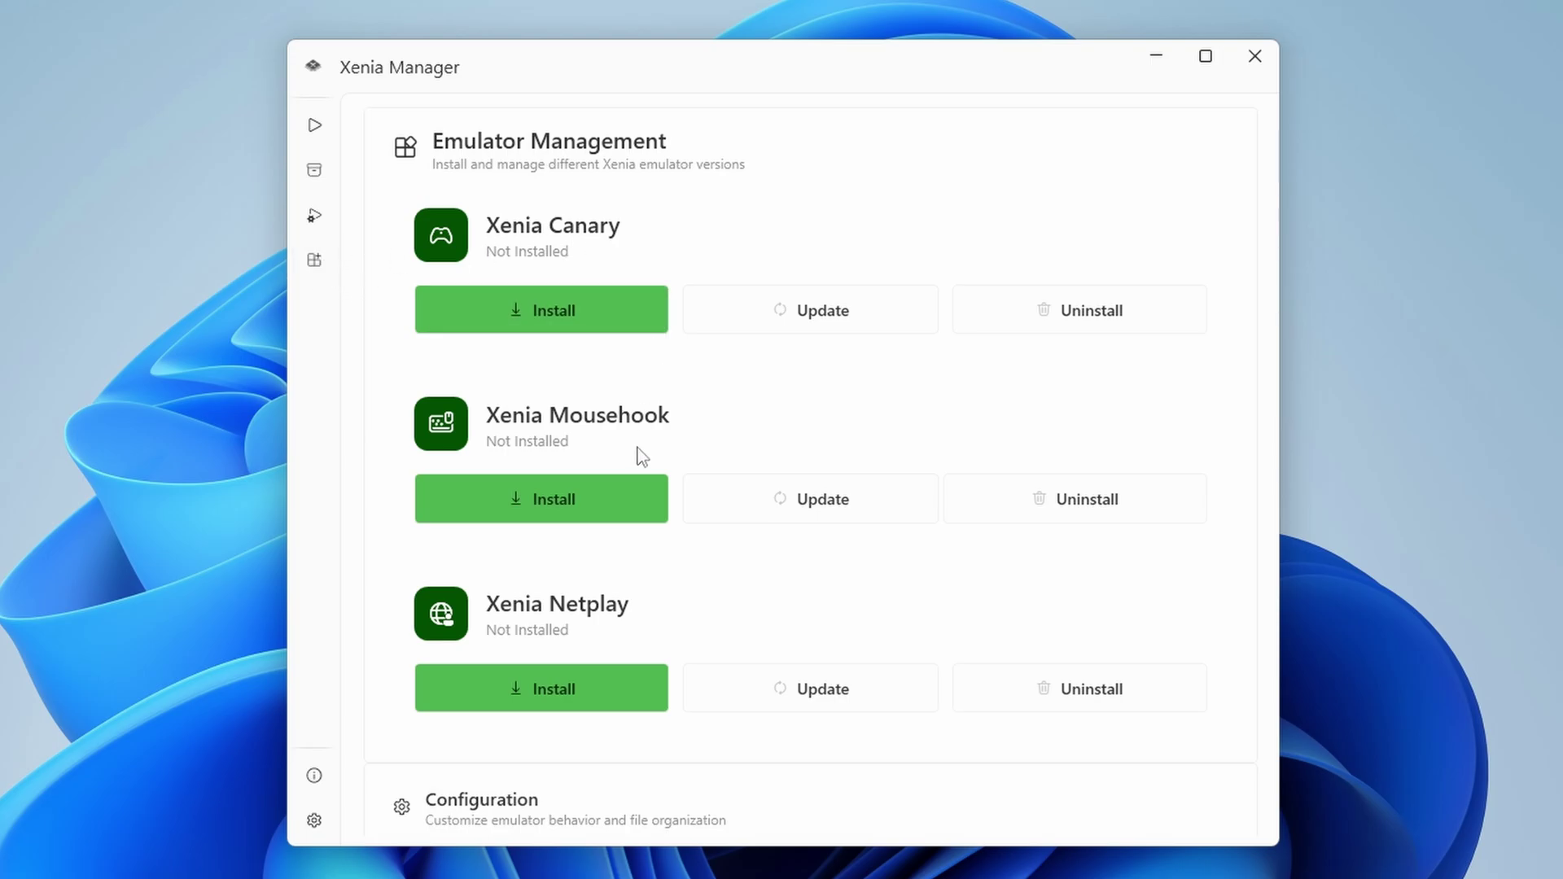
scroll(674, 627, down, 2)
scroll(672, 623, up, 2)
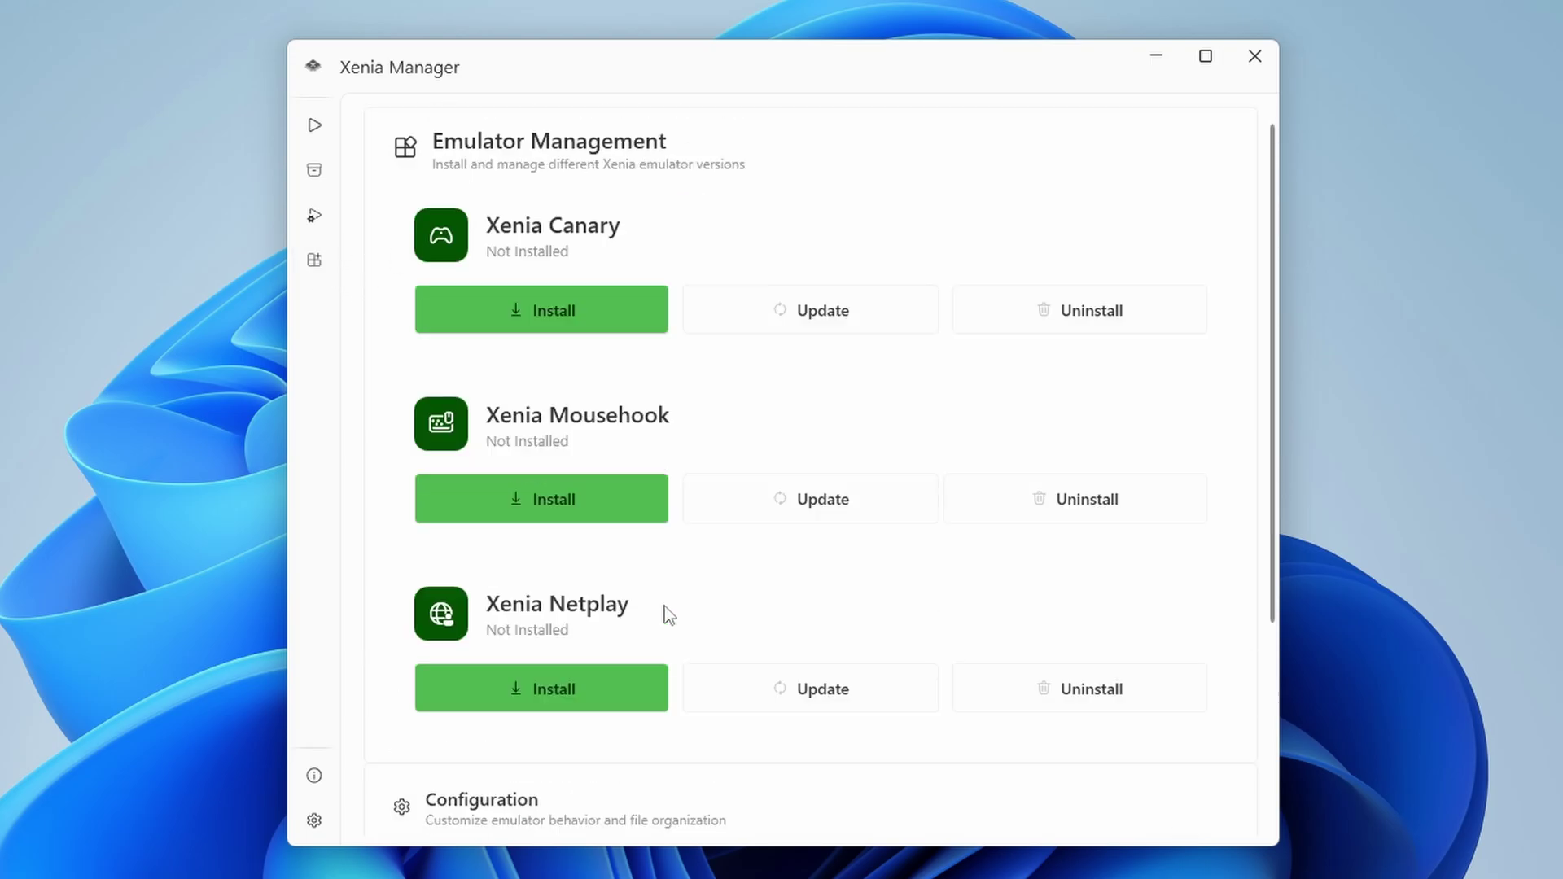
click(530, 318)
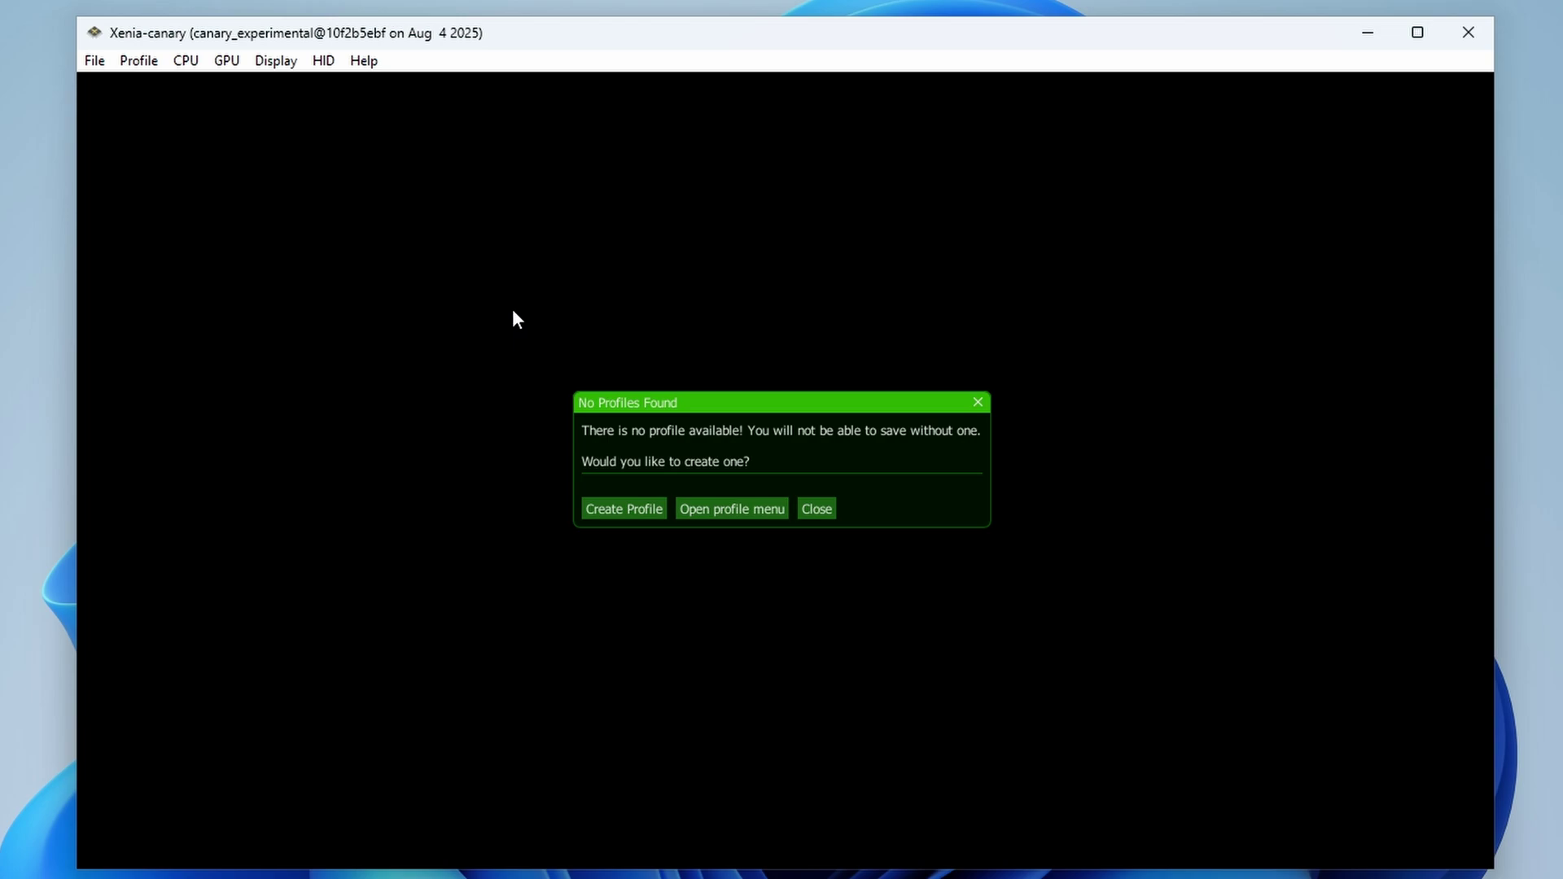
Create a Xenia Canary profile with a gamertag, then close the emulator and dismiss the installation notice
click(637, 513)
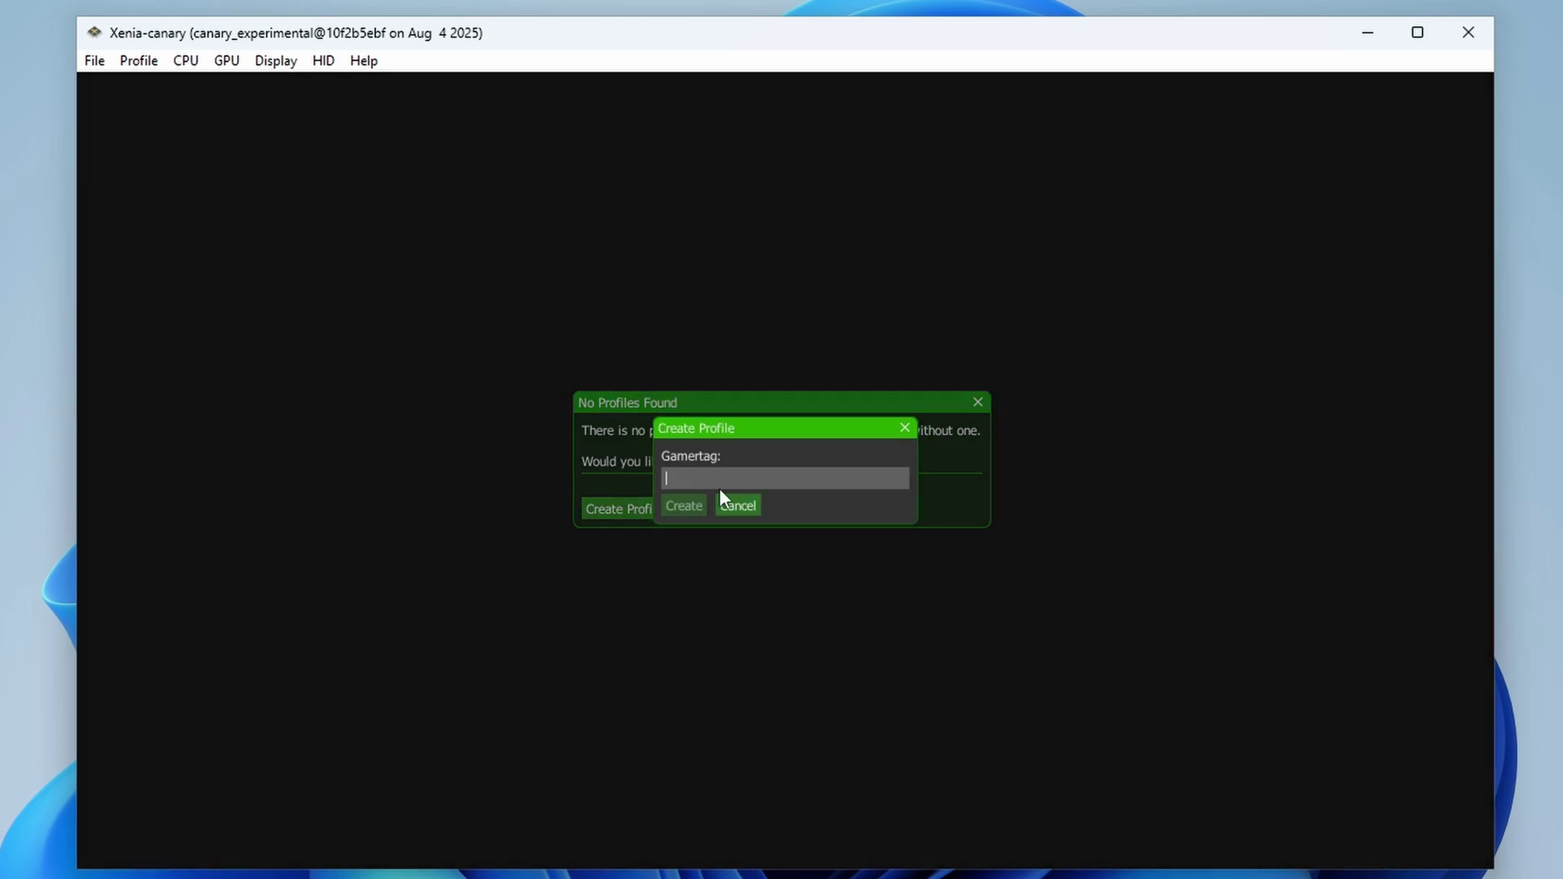
text(JoeysRetroHH)
click(680, 507)
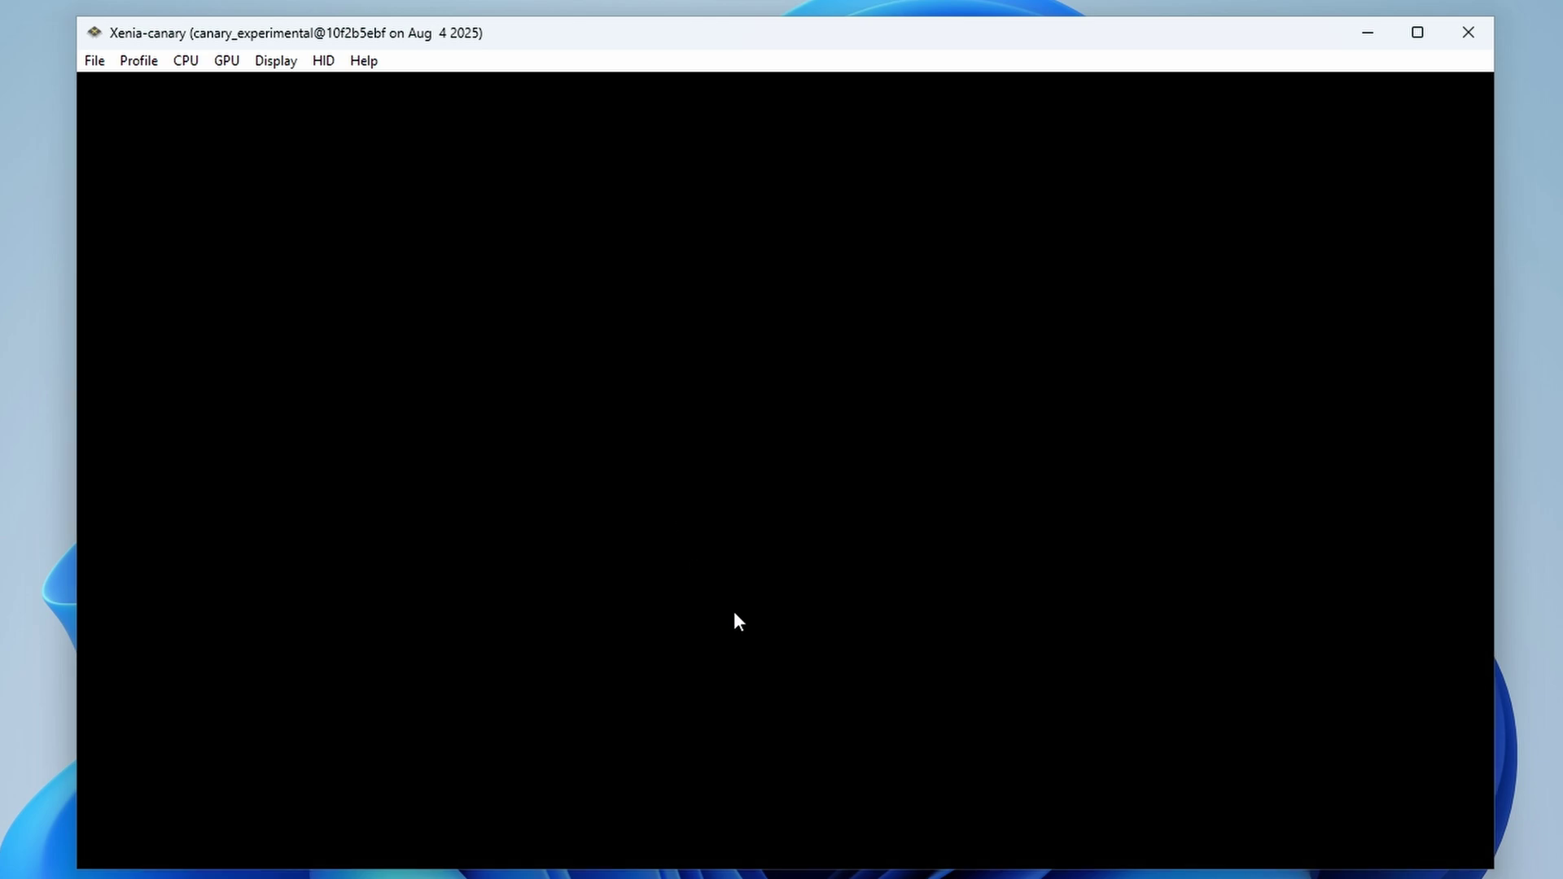
click(1468, 31)
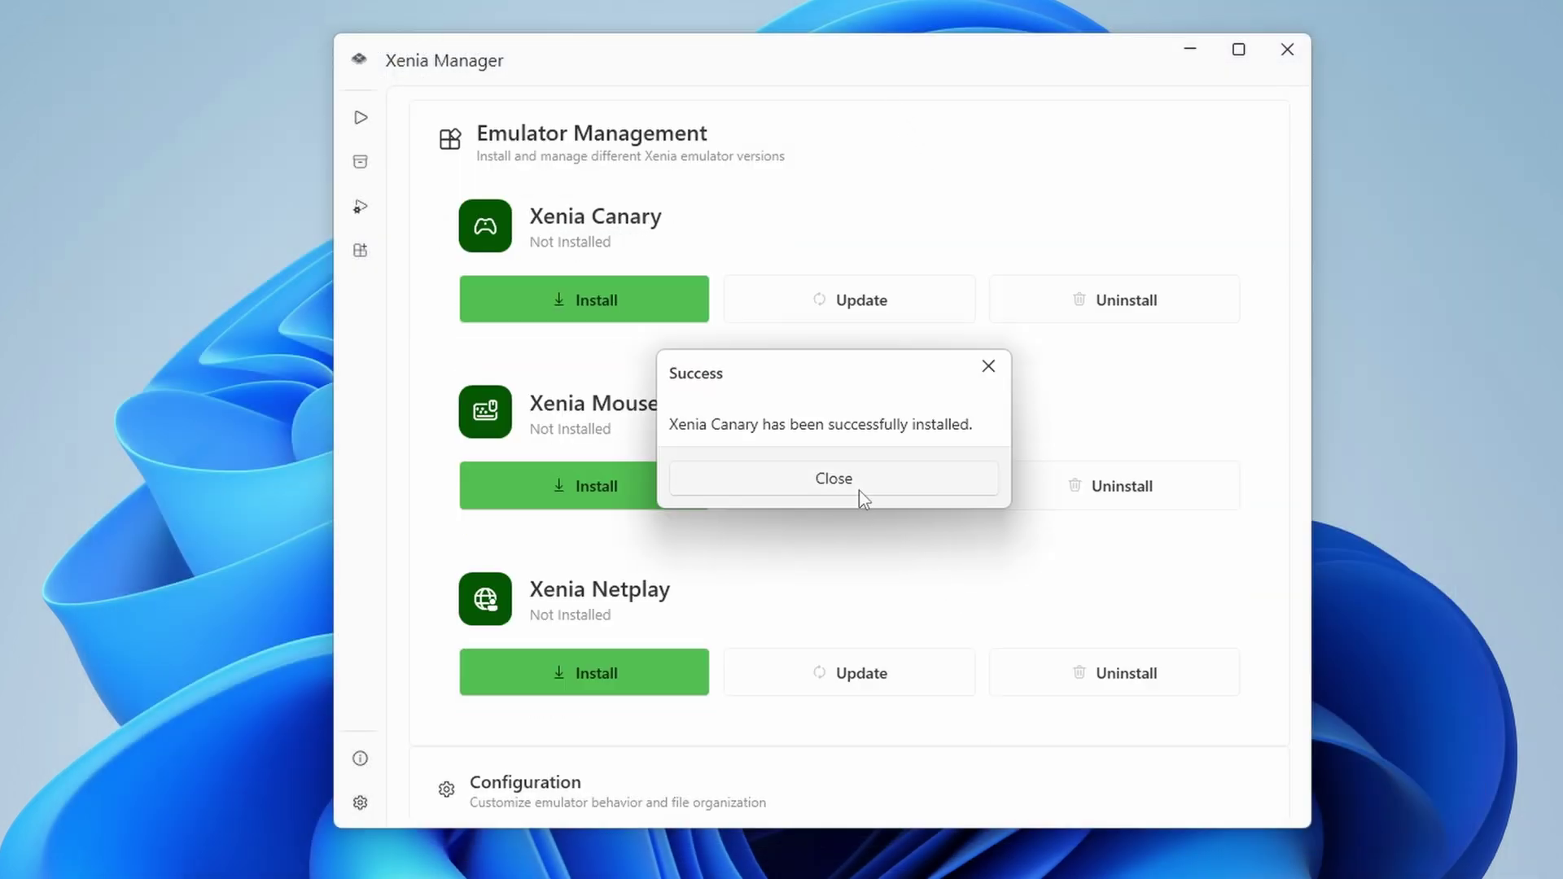
click(852, 480)
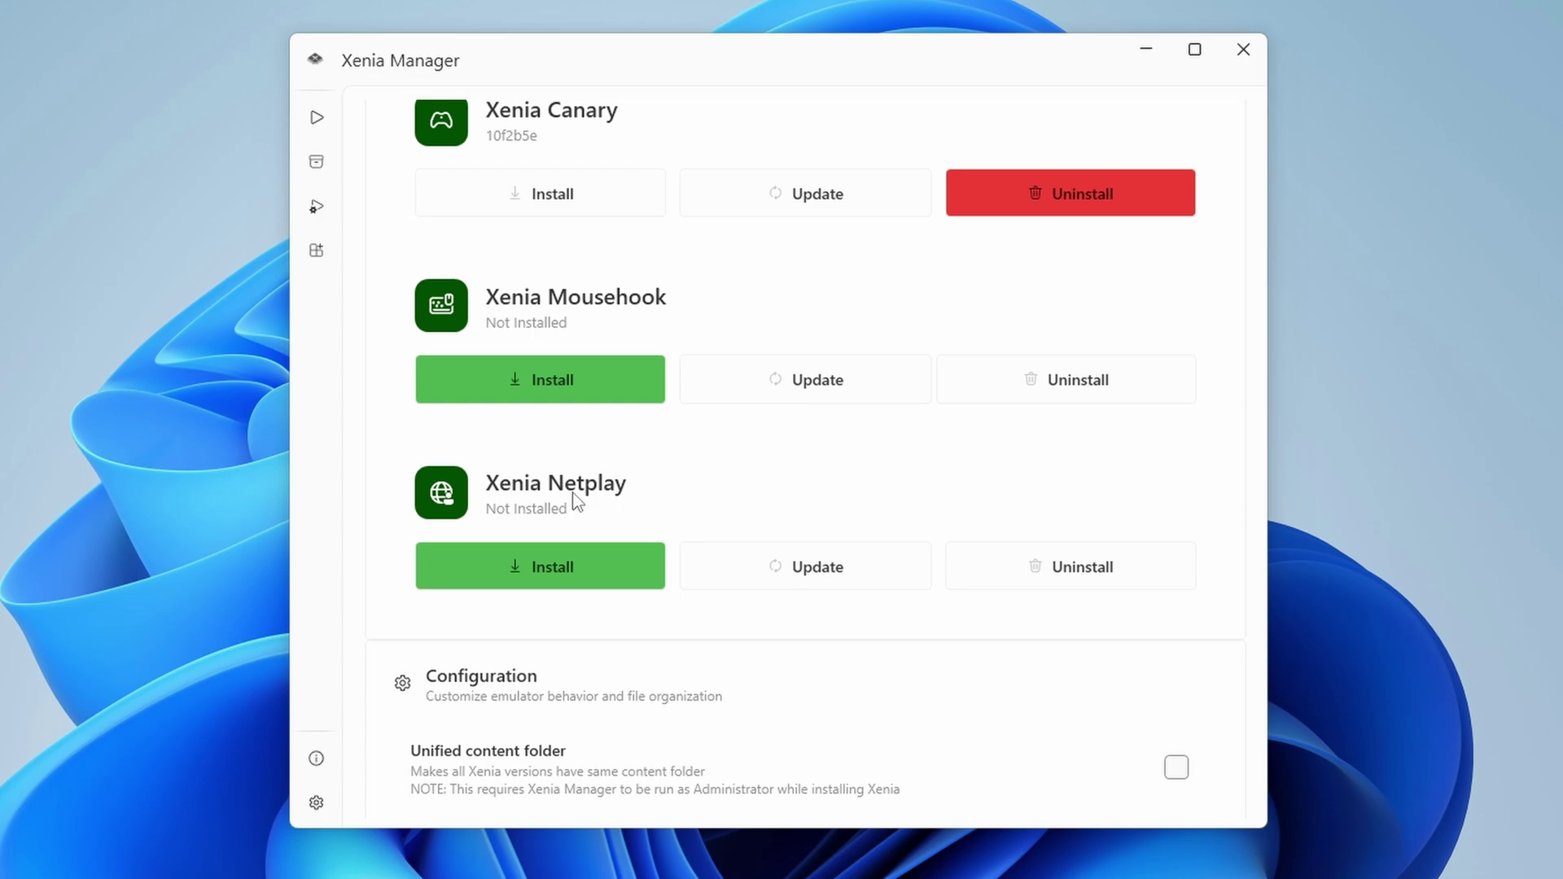
Add the ISO files from Blue Dragon through Red Dead Redemption in the xbox360 folder to the game library
click(317, 162)
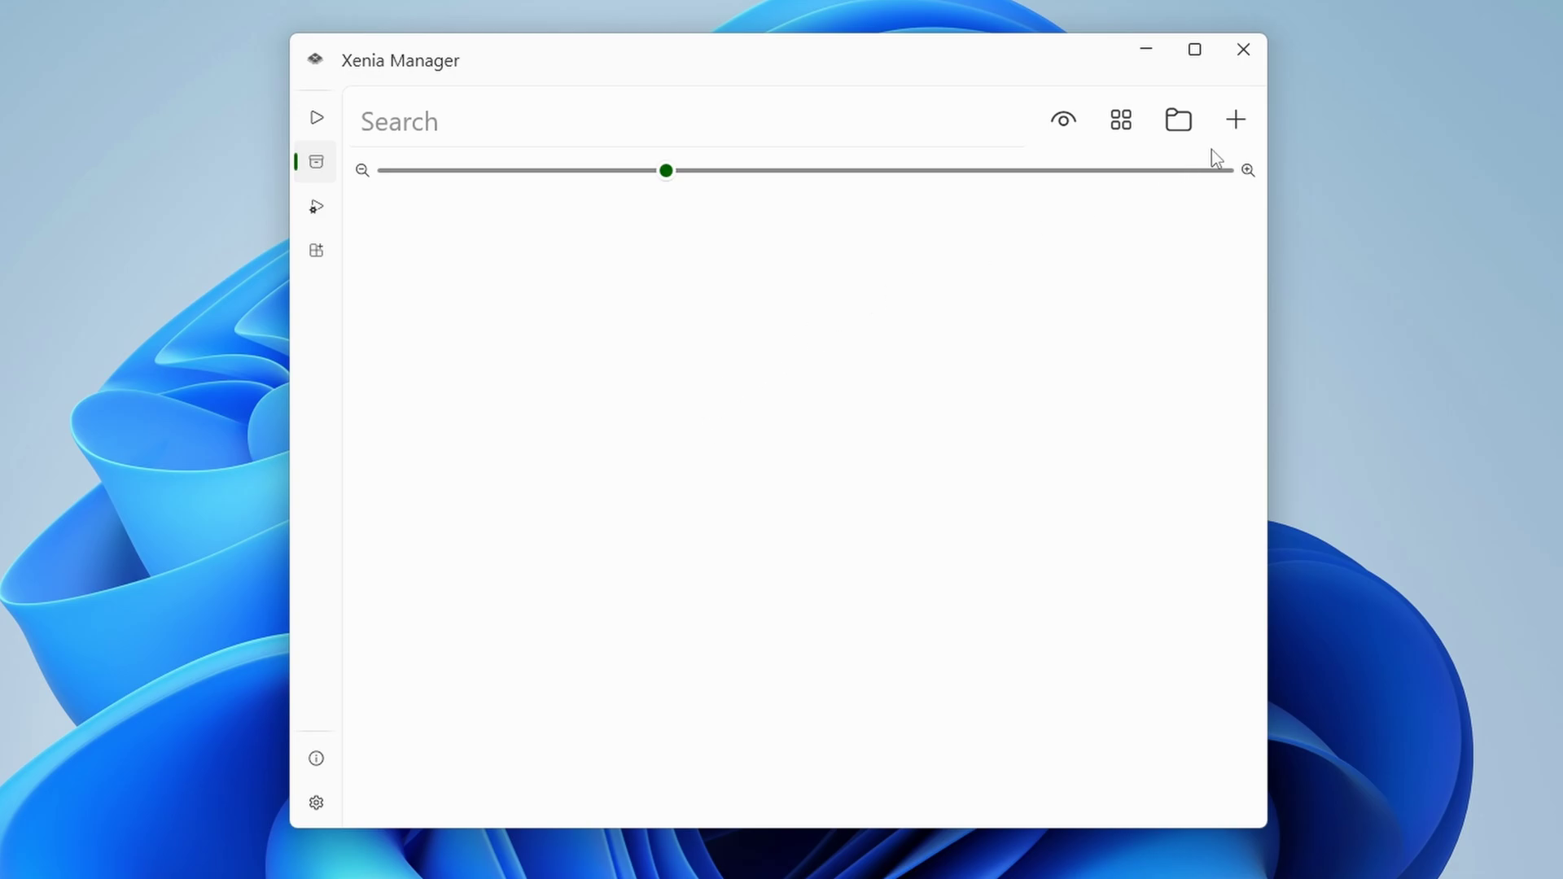
click(1241, 124)
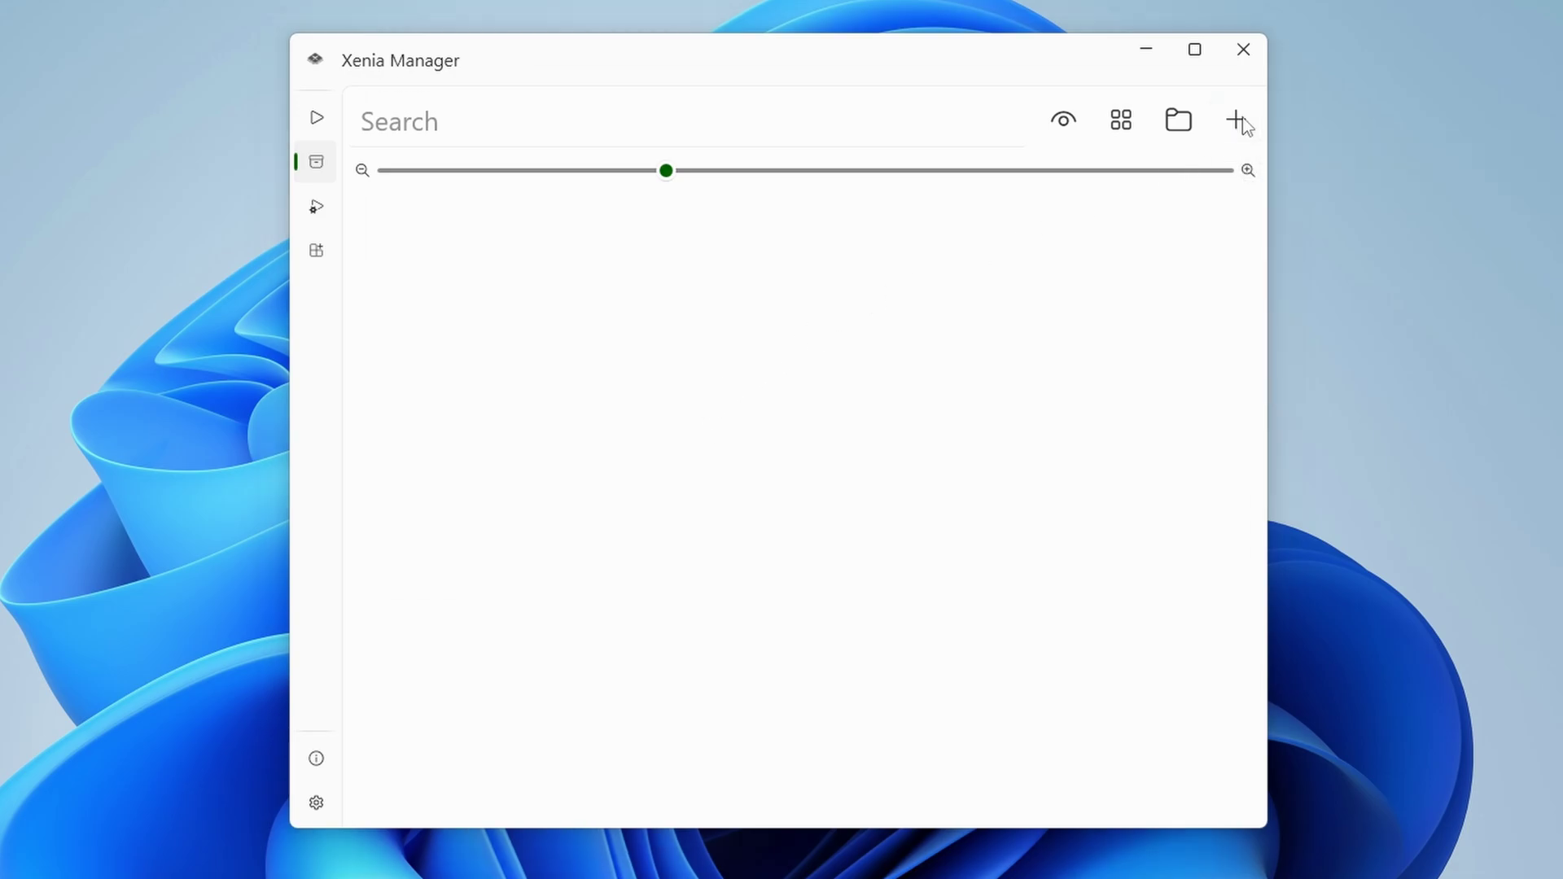
click(686, 334)
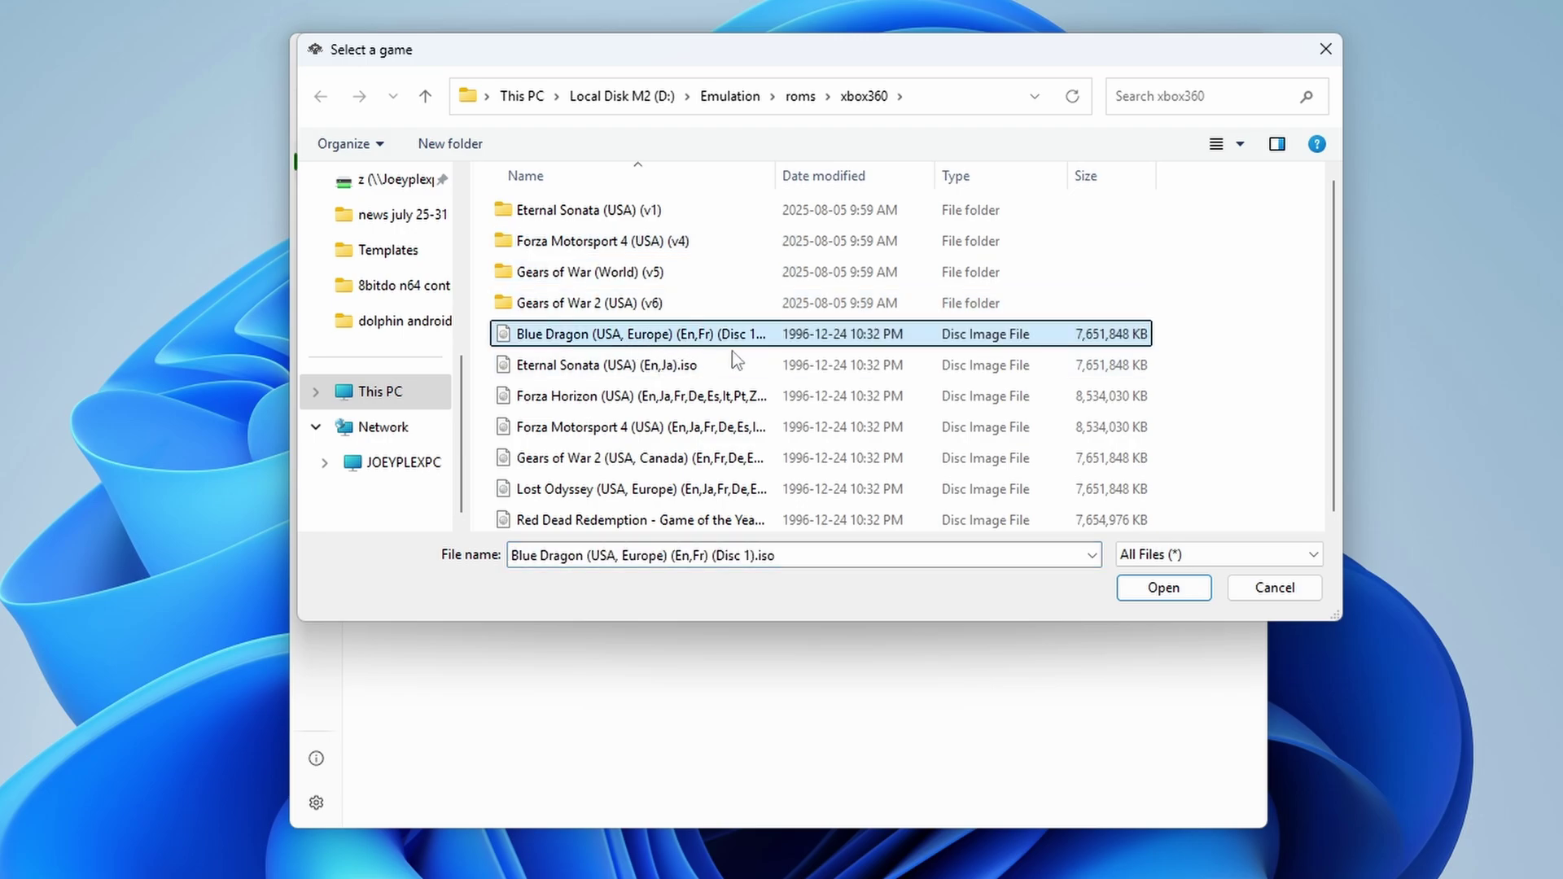
shift+click(688, 519)
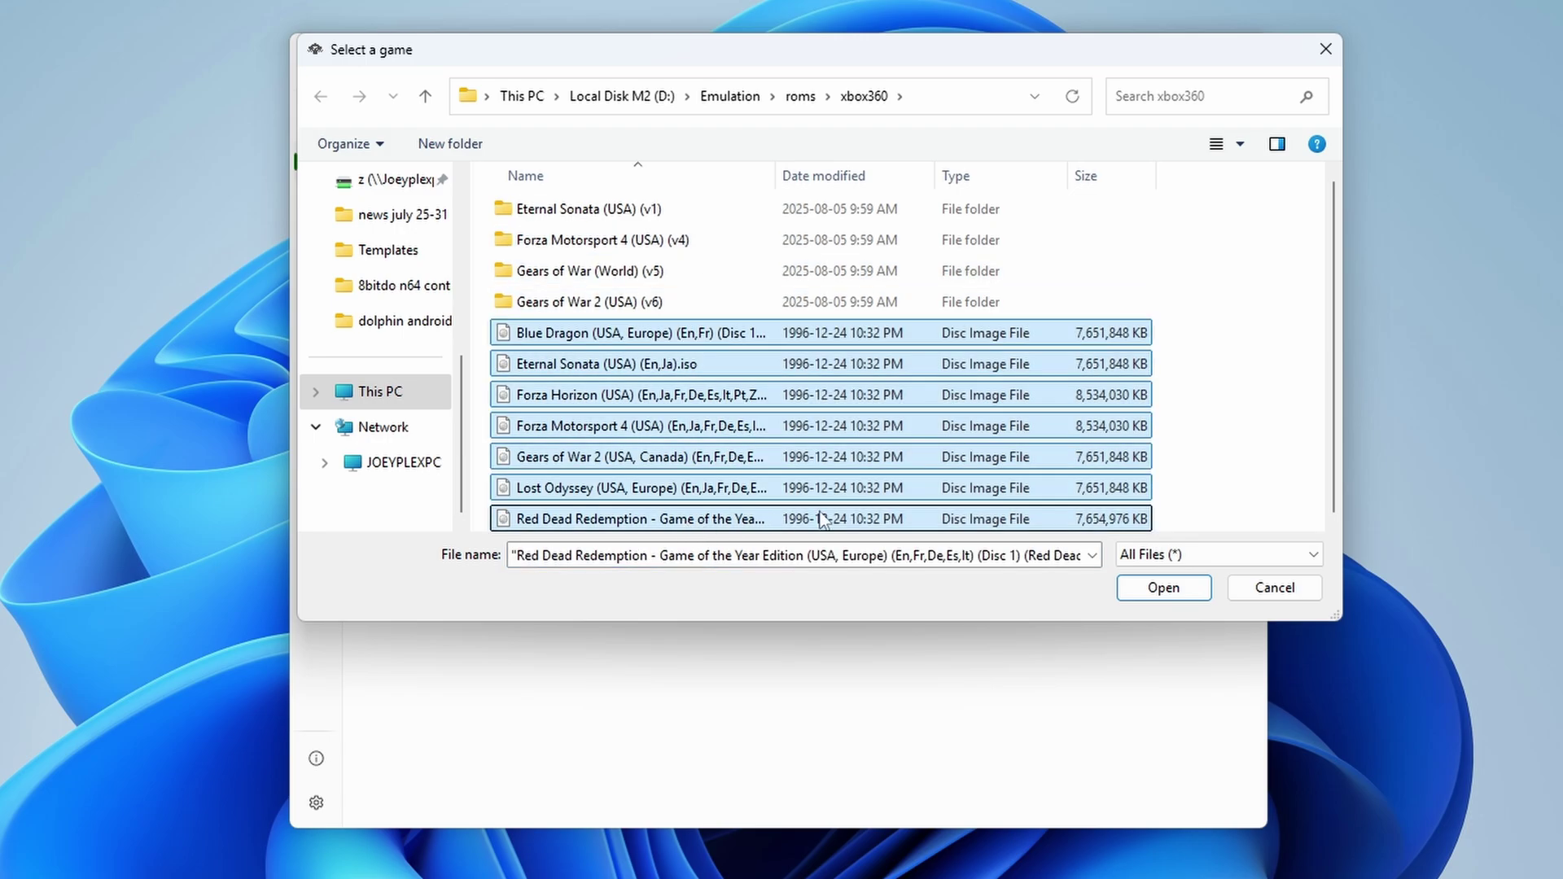
click(1166, 599)
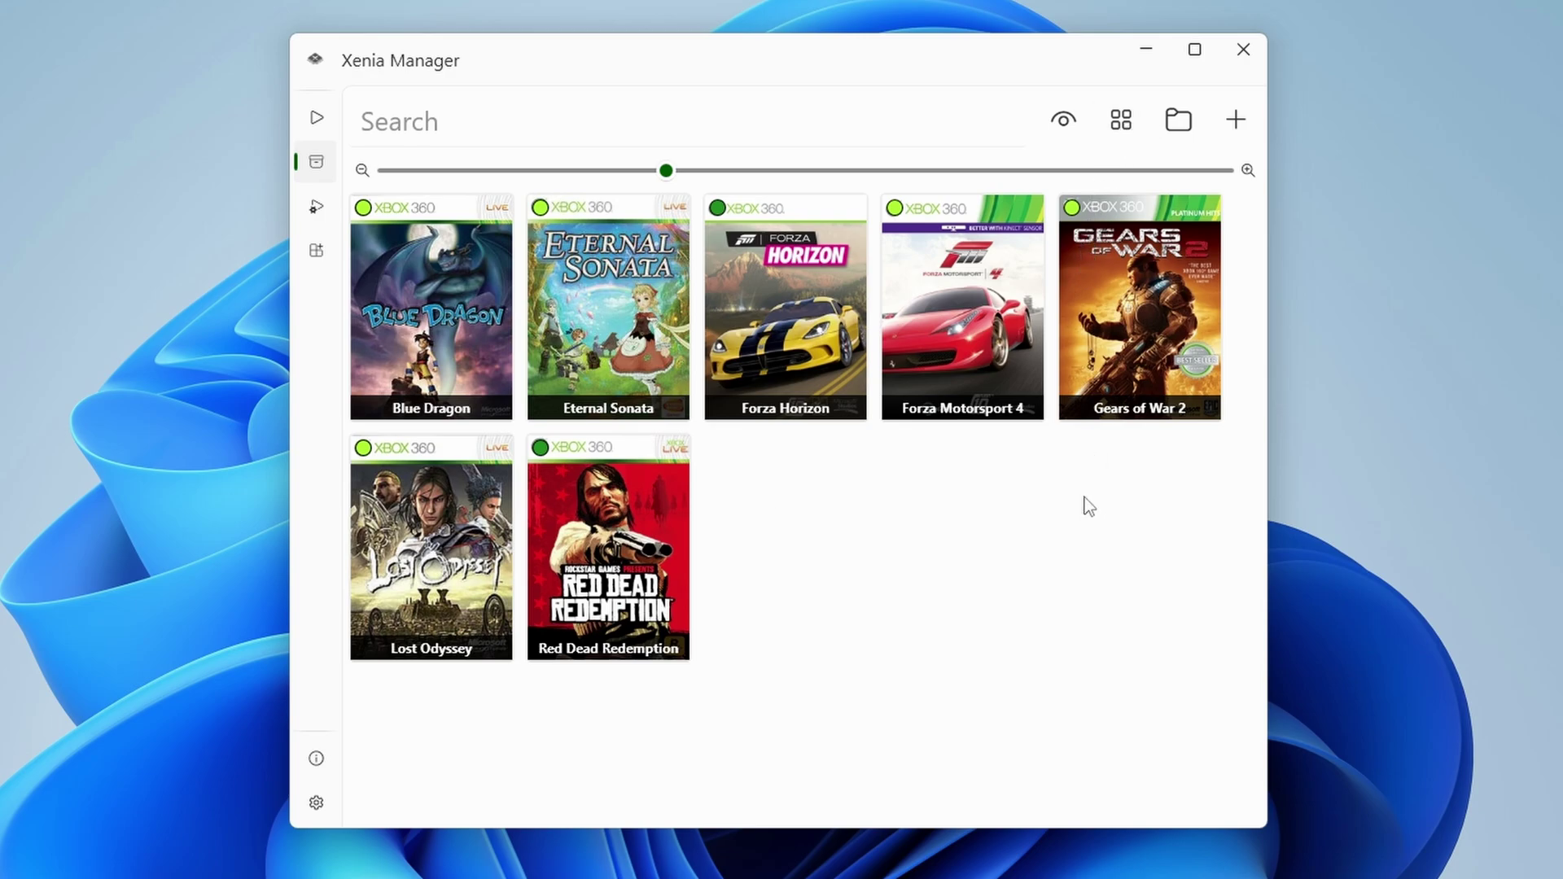
View the game library as a list, then return it to the cover grid
click(1119, 126)
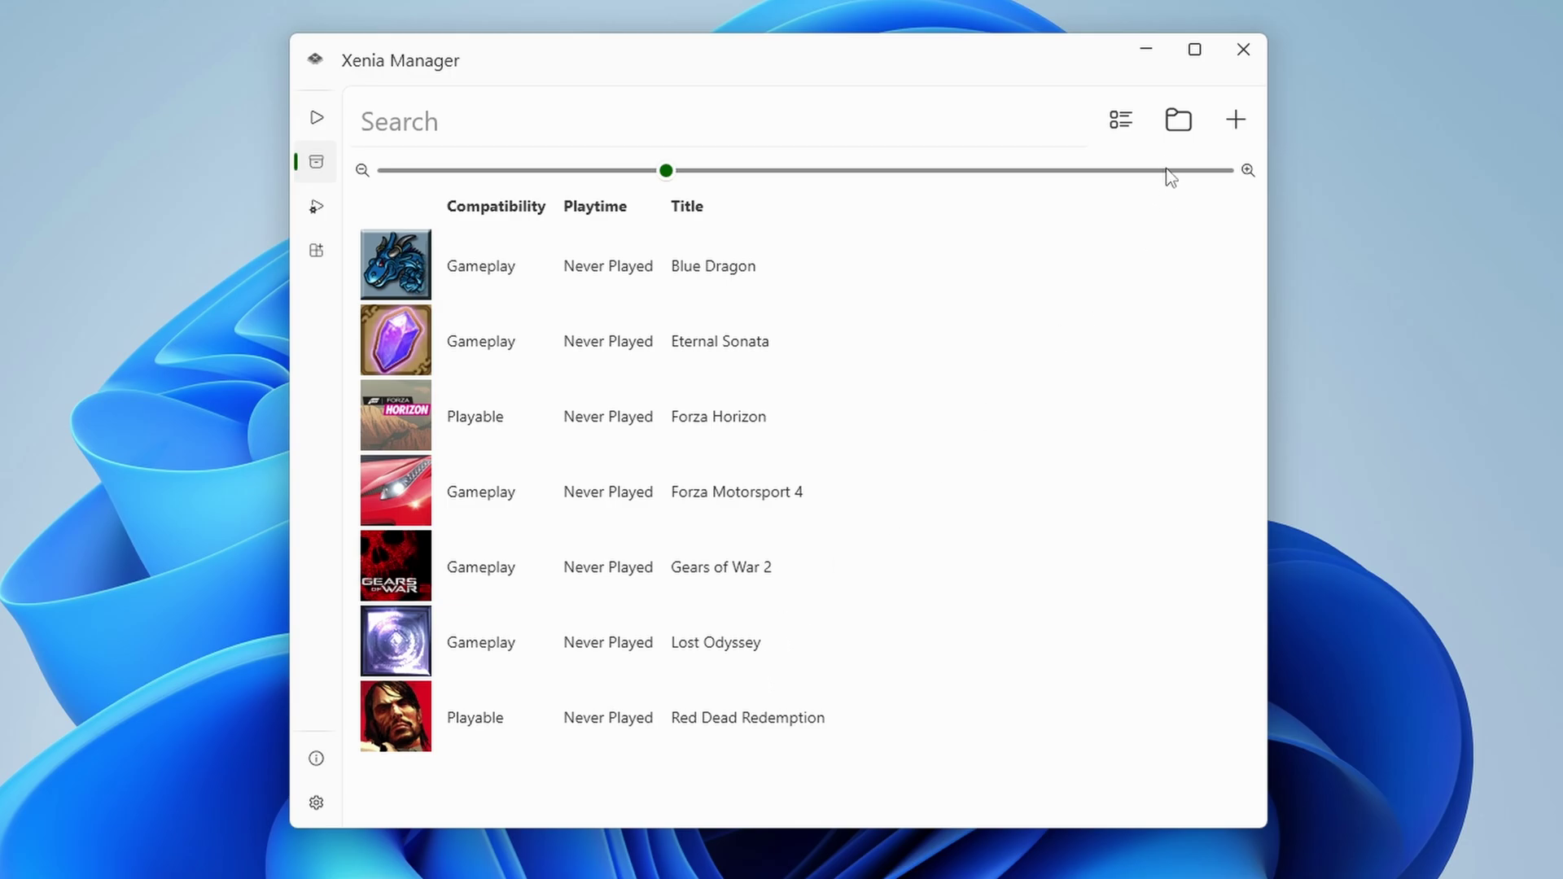
click(1123, 124)
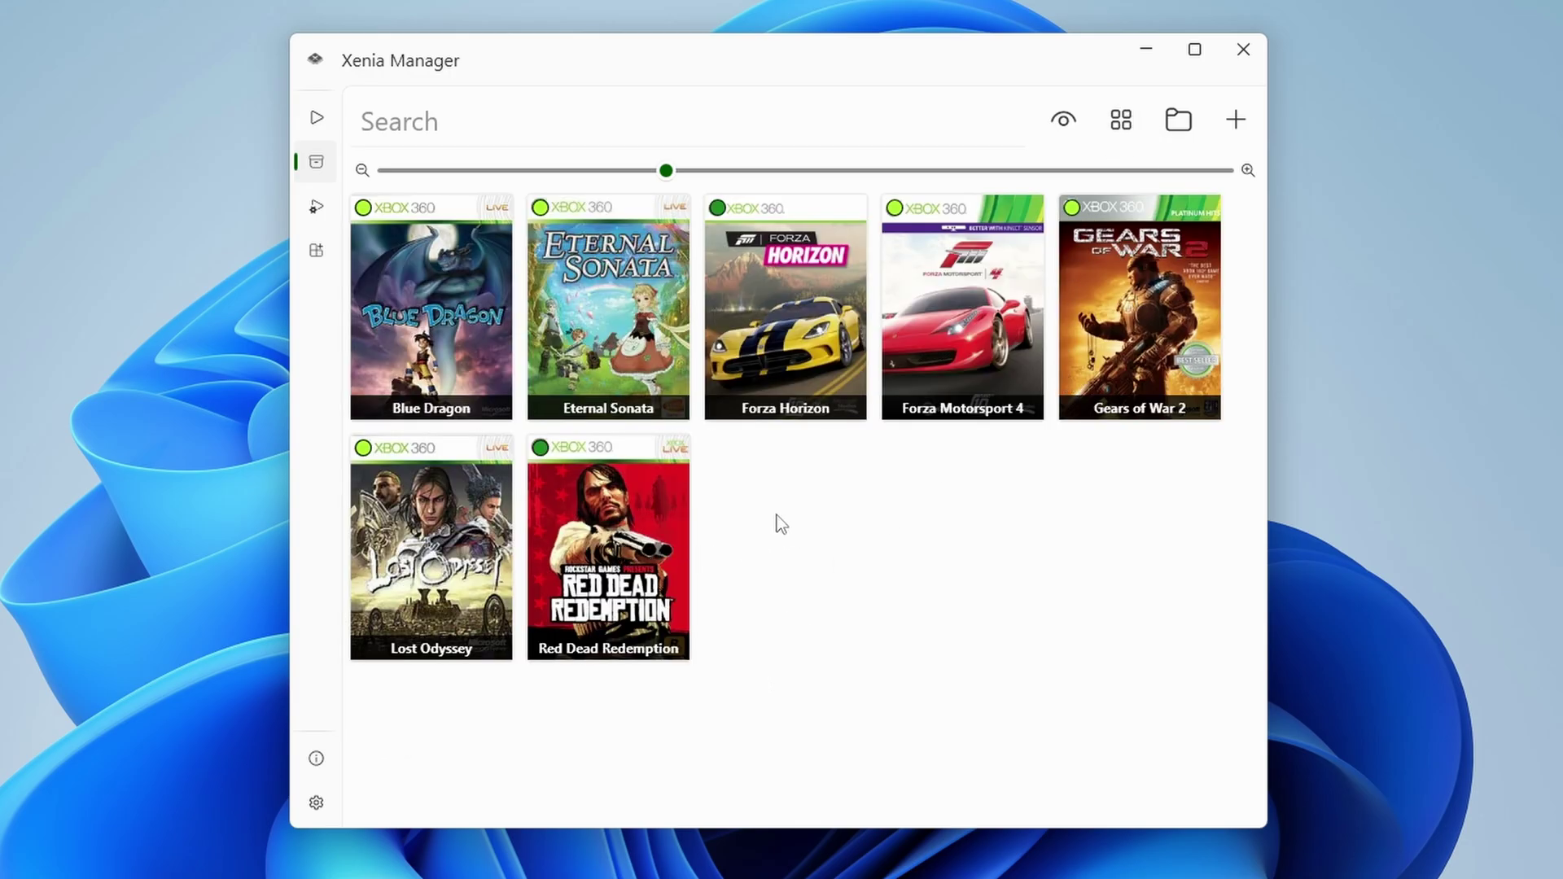
Download and install the Canary patch file "4D5307DF - Blue Dragon.patch.toml" for Blue Dragon, then dismiss the notice
right_click(413, 286)
mouse_move(520, 312)
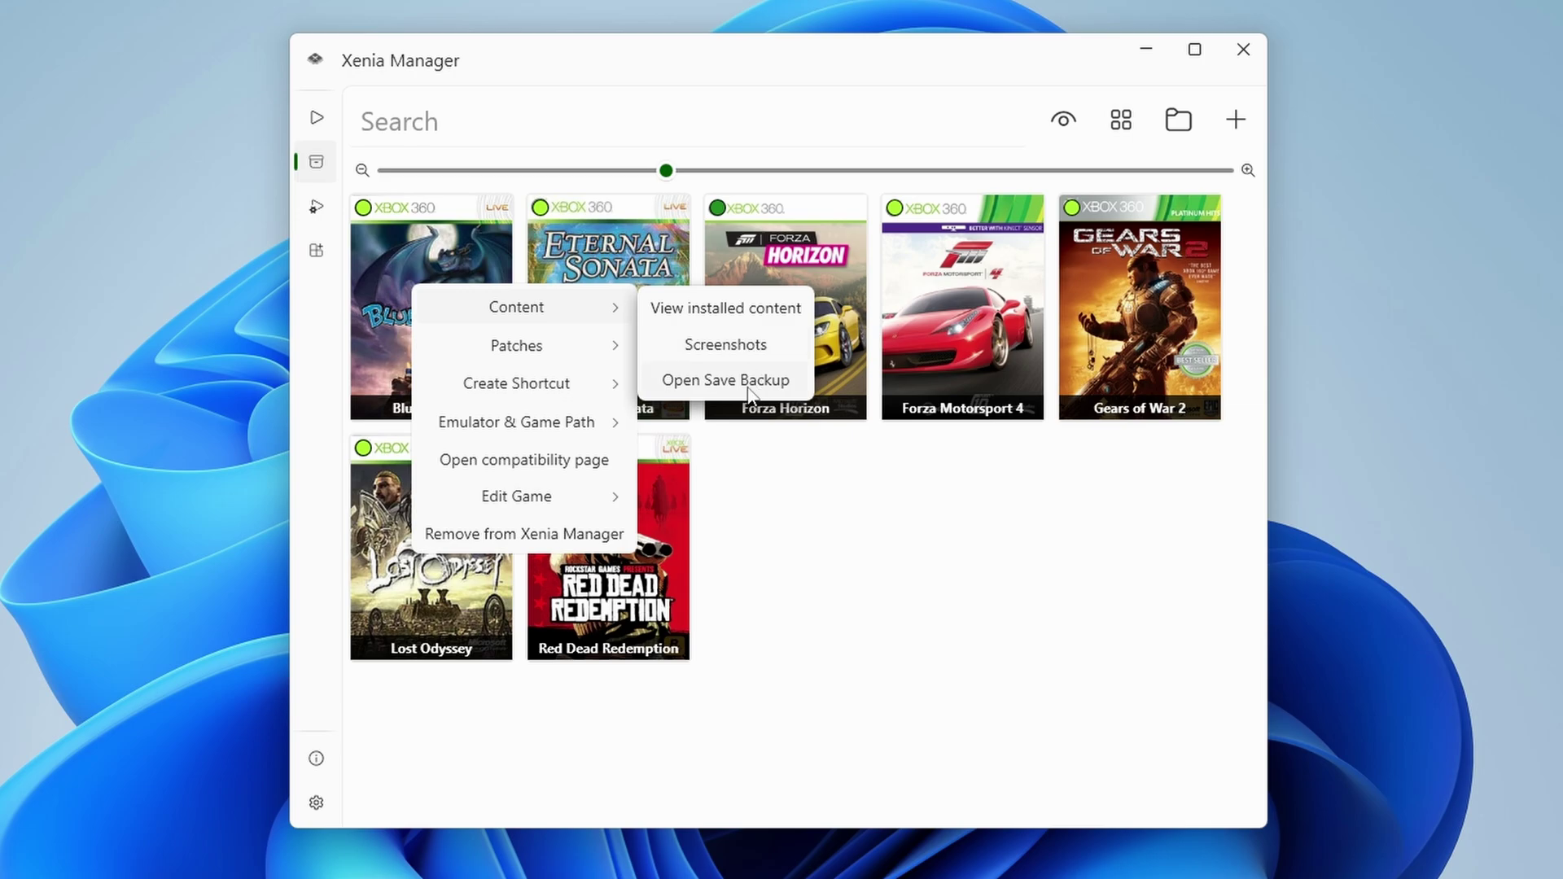
mouse_move(536, 345)
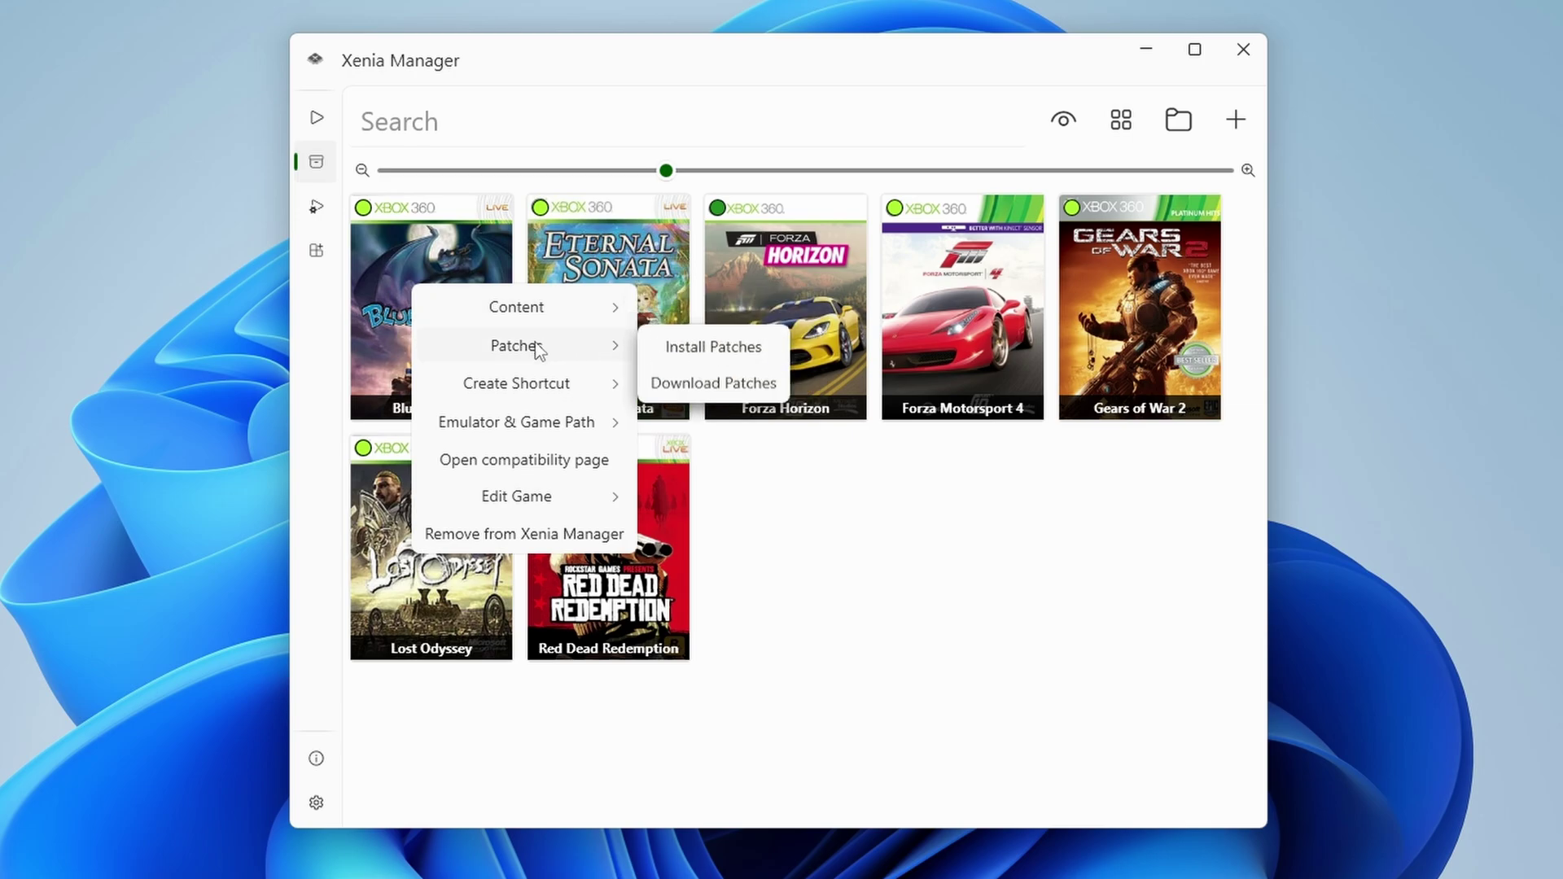
click(721, 383)
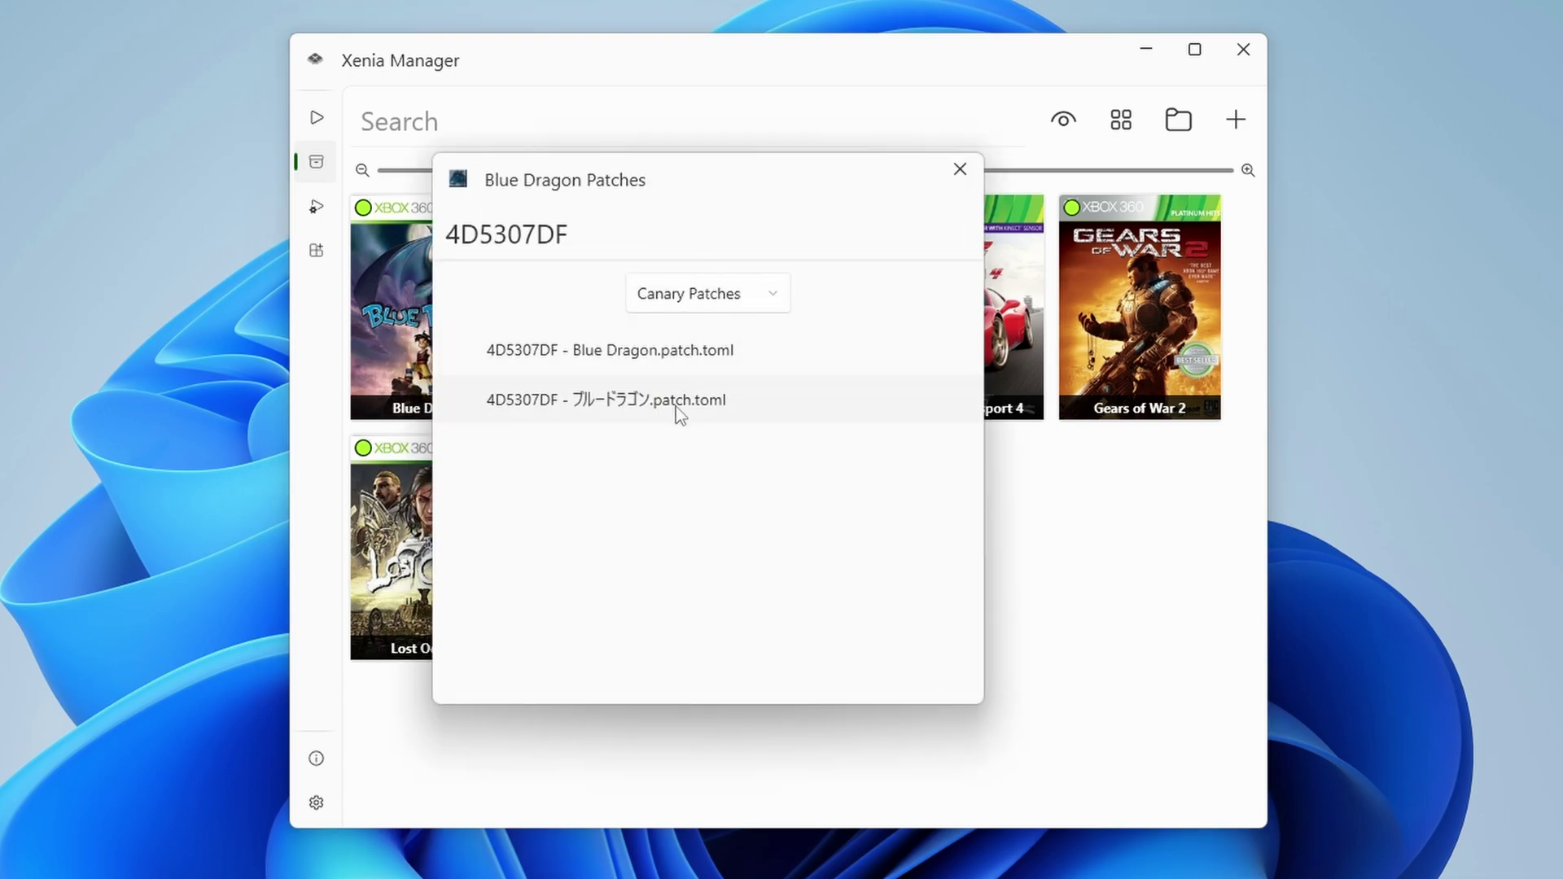
click(626, 359)
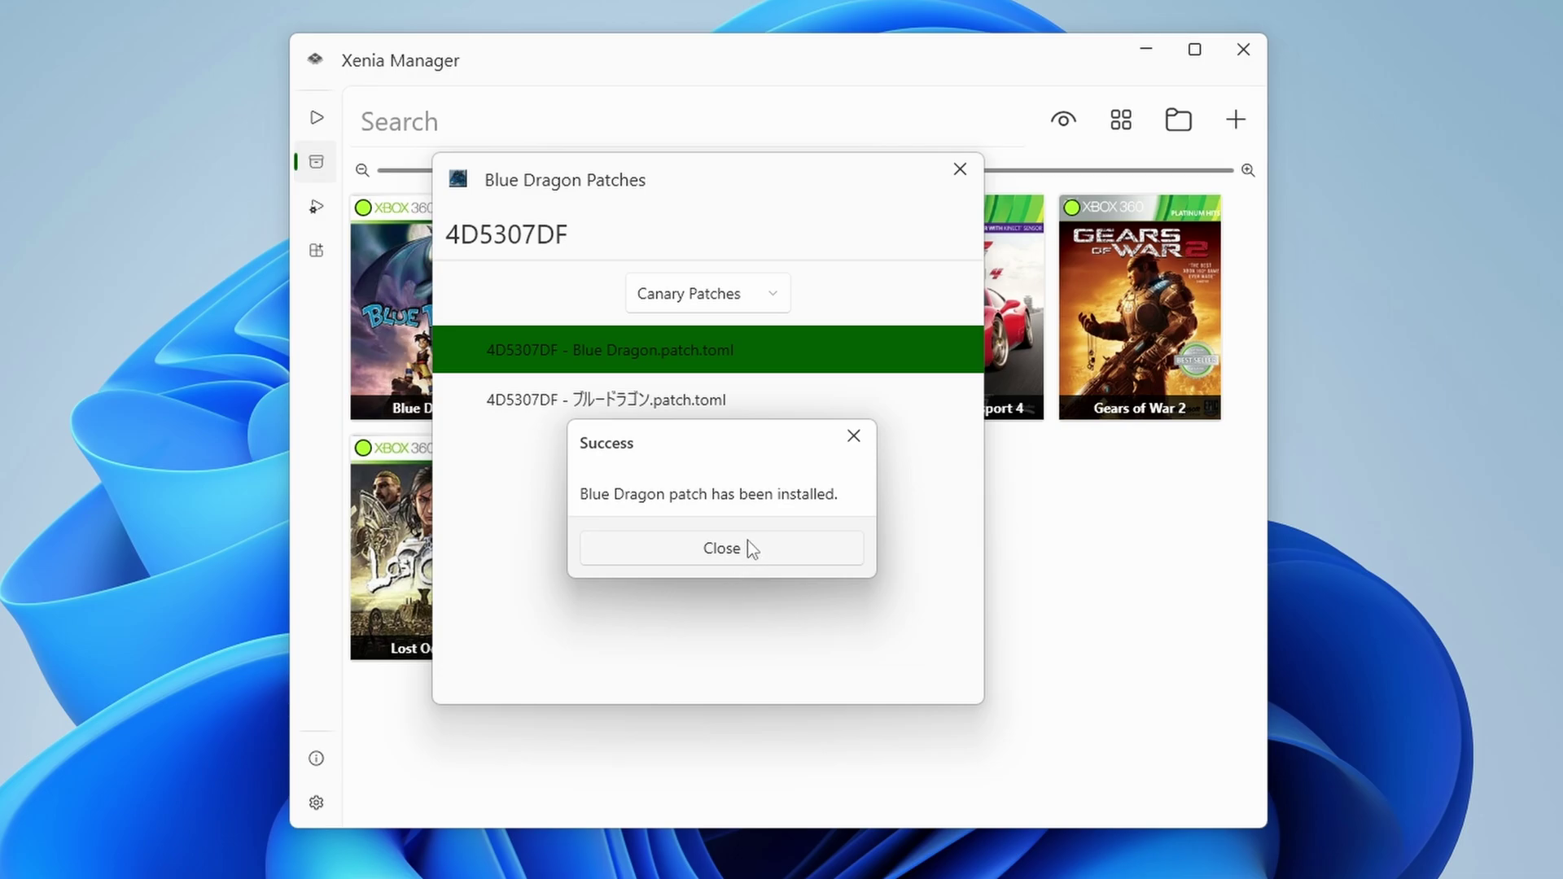
click(747, 551)
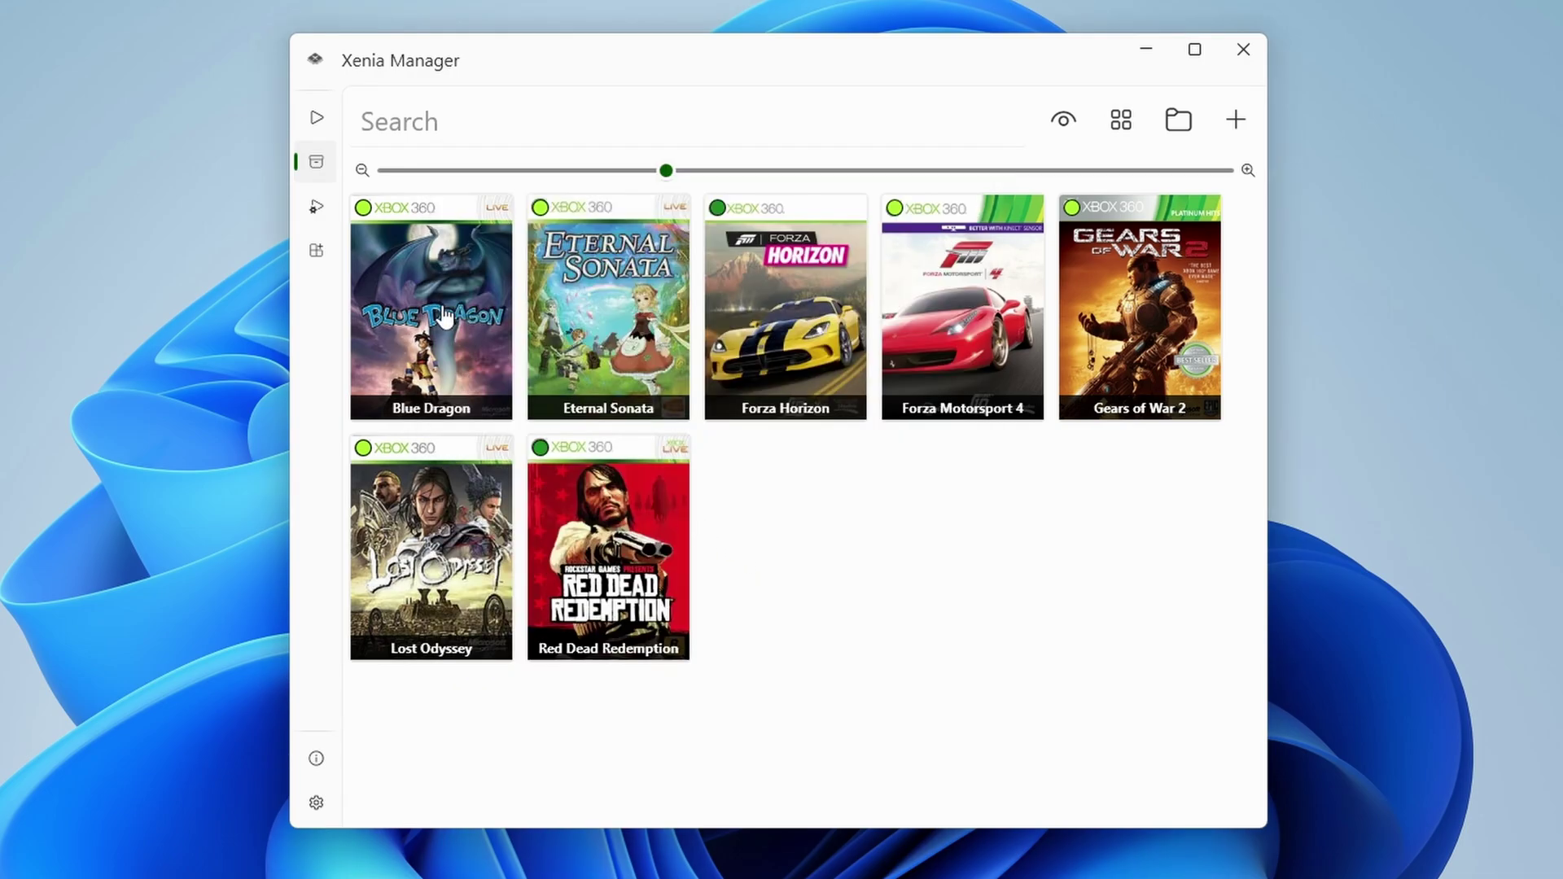
Enable the 60 FPS (WIP) patch in Blue Dragon's patch configuration and close it
right_click(444, 313)
mouse_move(522, 370)
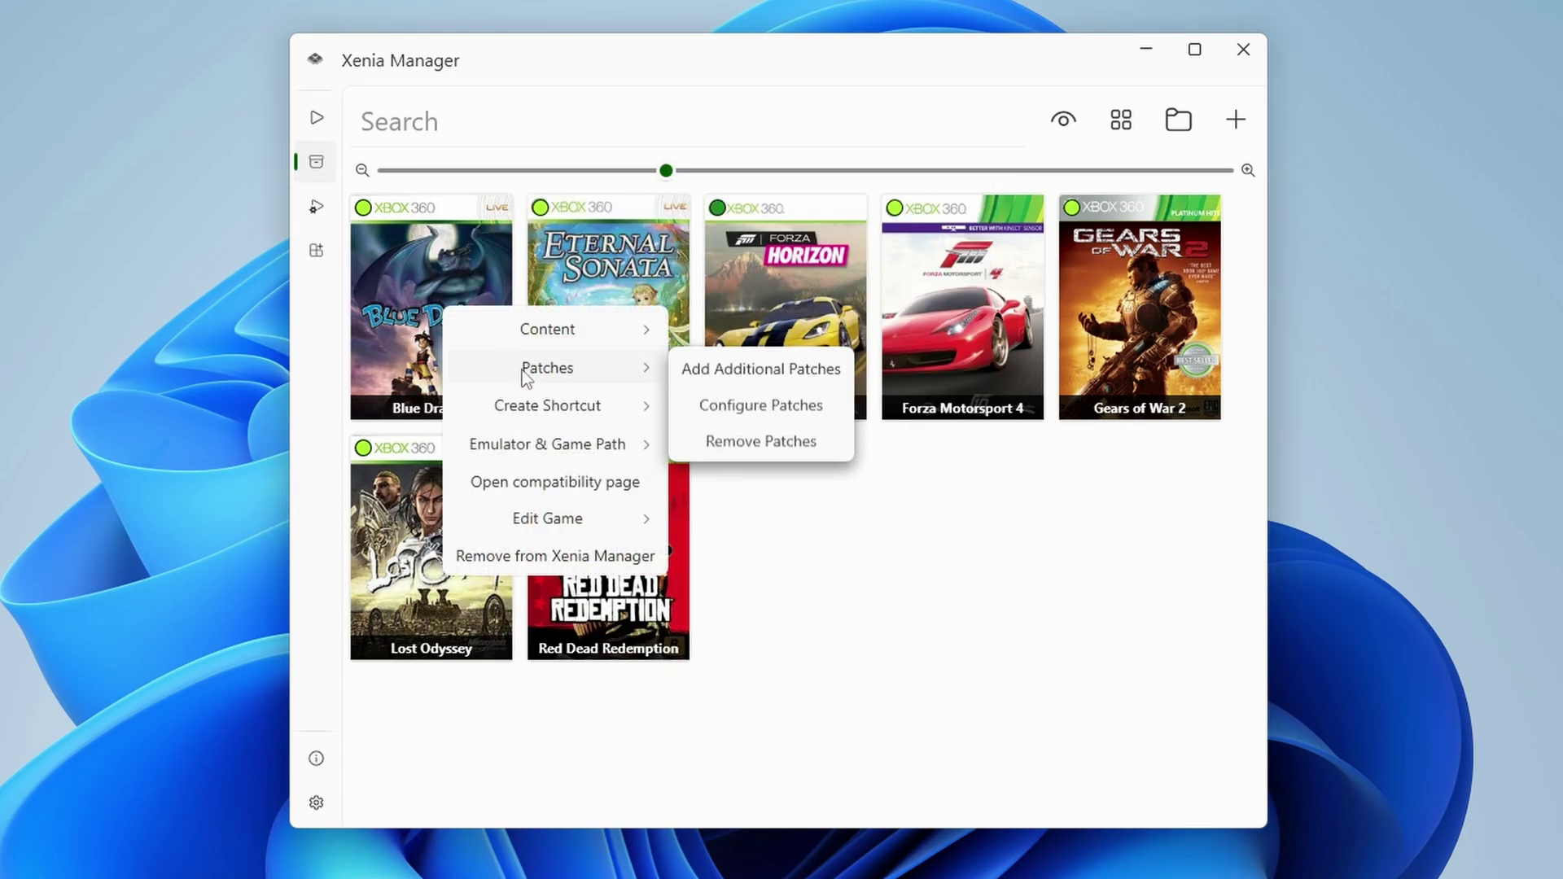
click(771, 407)
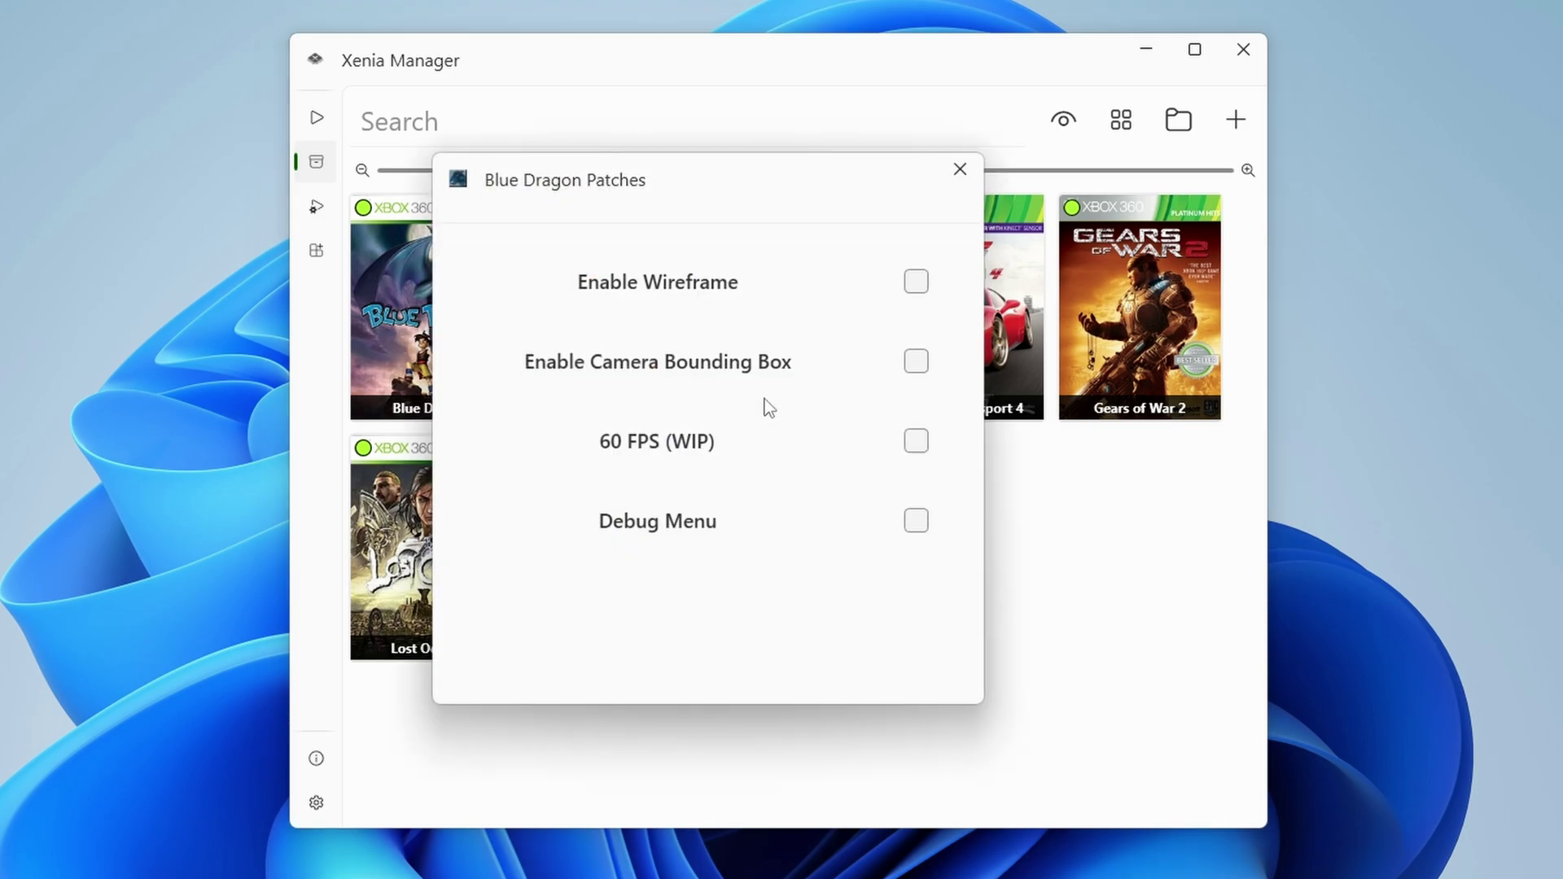
click(916, 442)
click(960, 169)
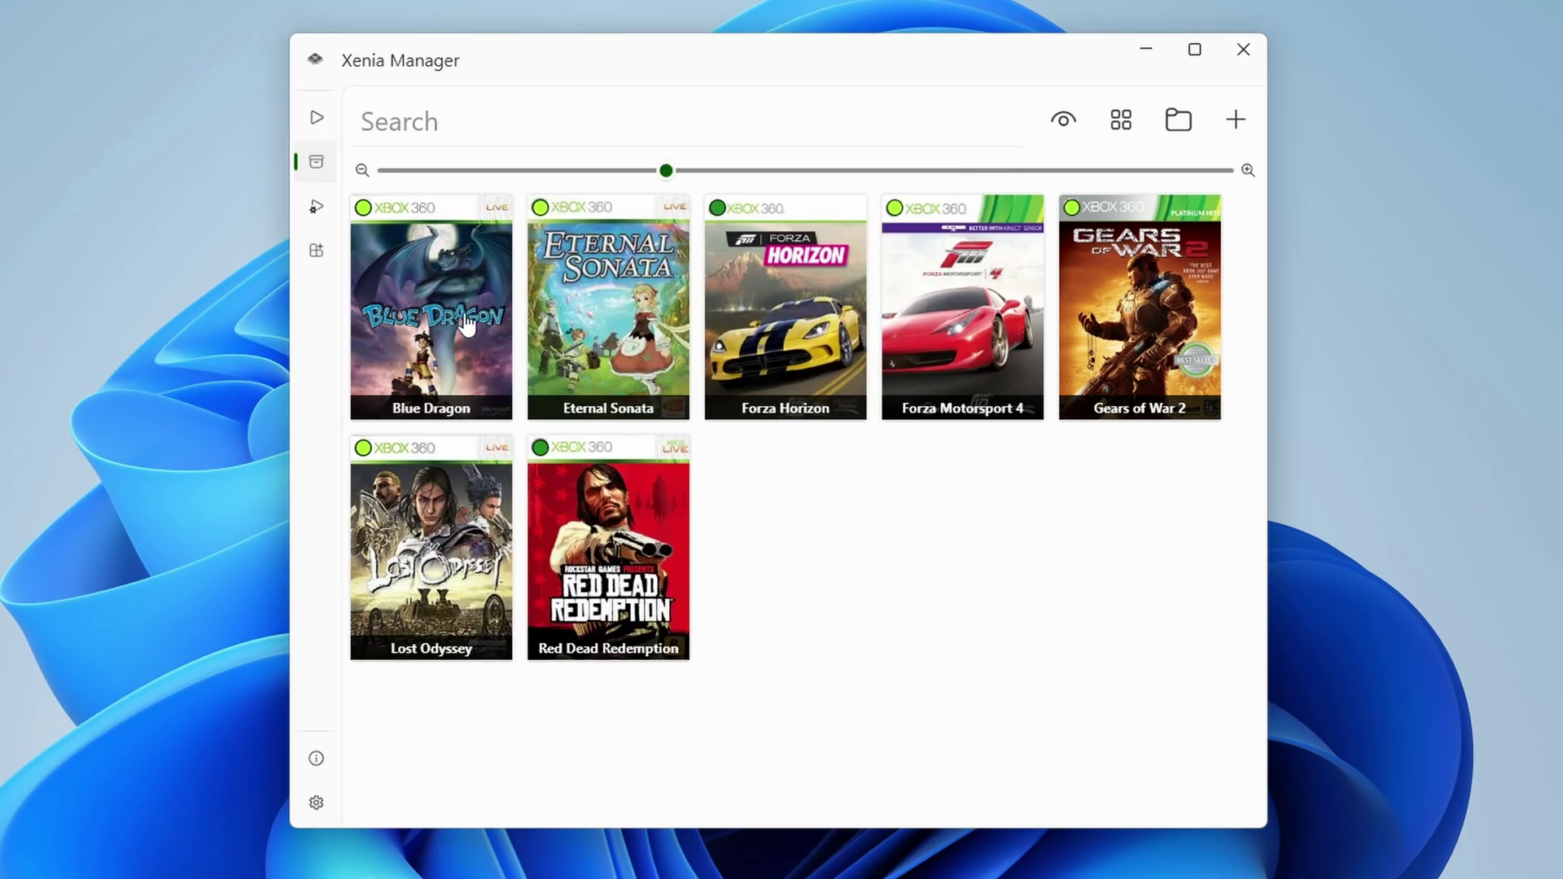
View Blue Dragon's individual game settings from the library and close them
right_click(450, 320)
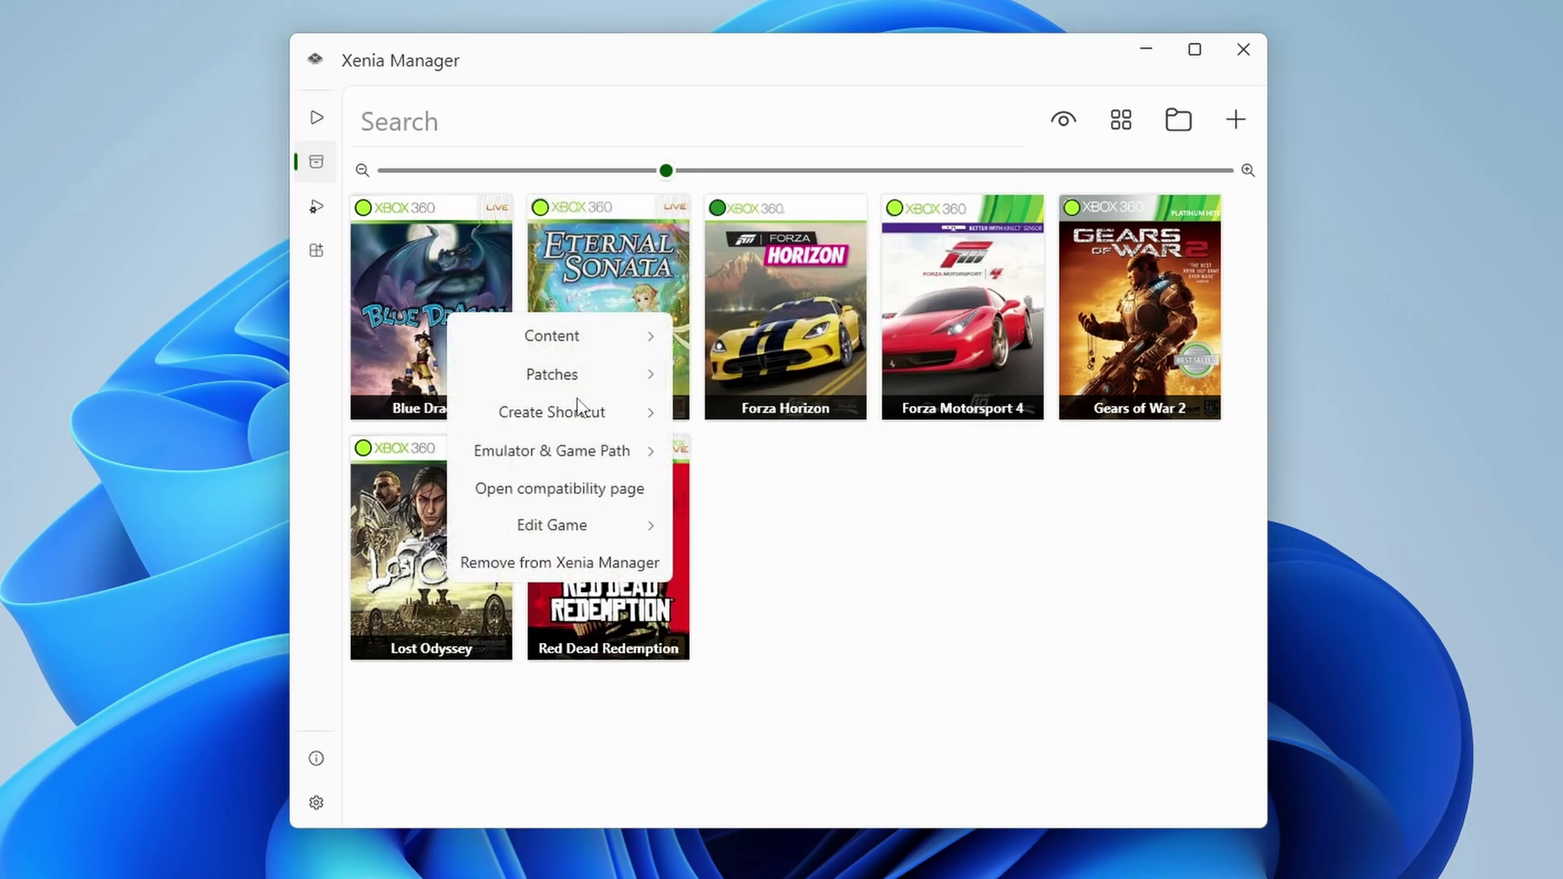
mouse_move(592, 417)
mouse_move(581, 531)
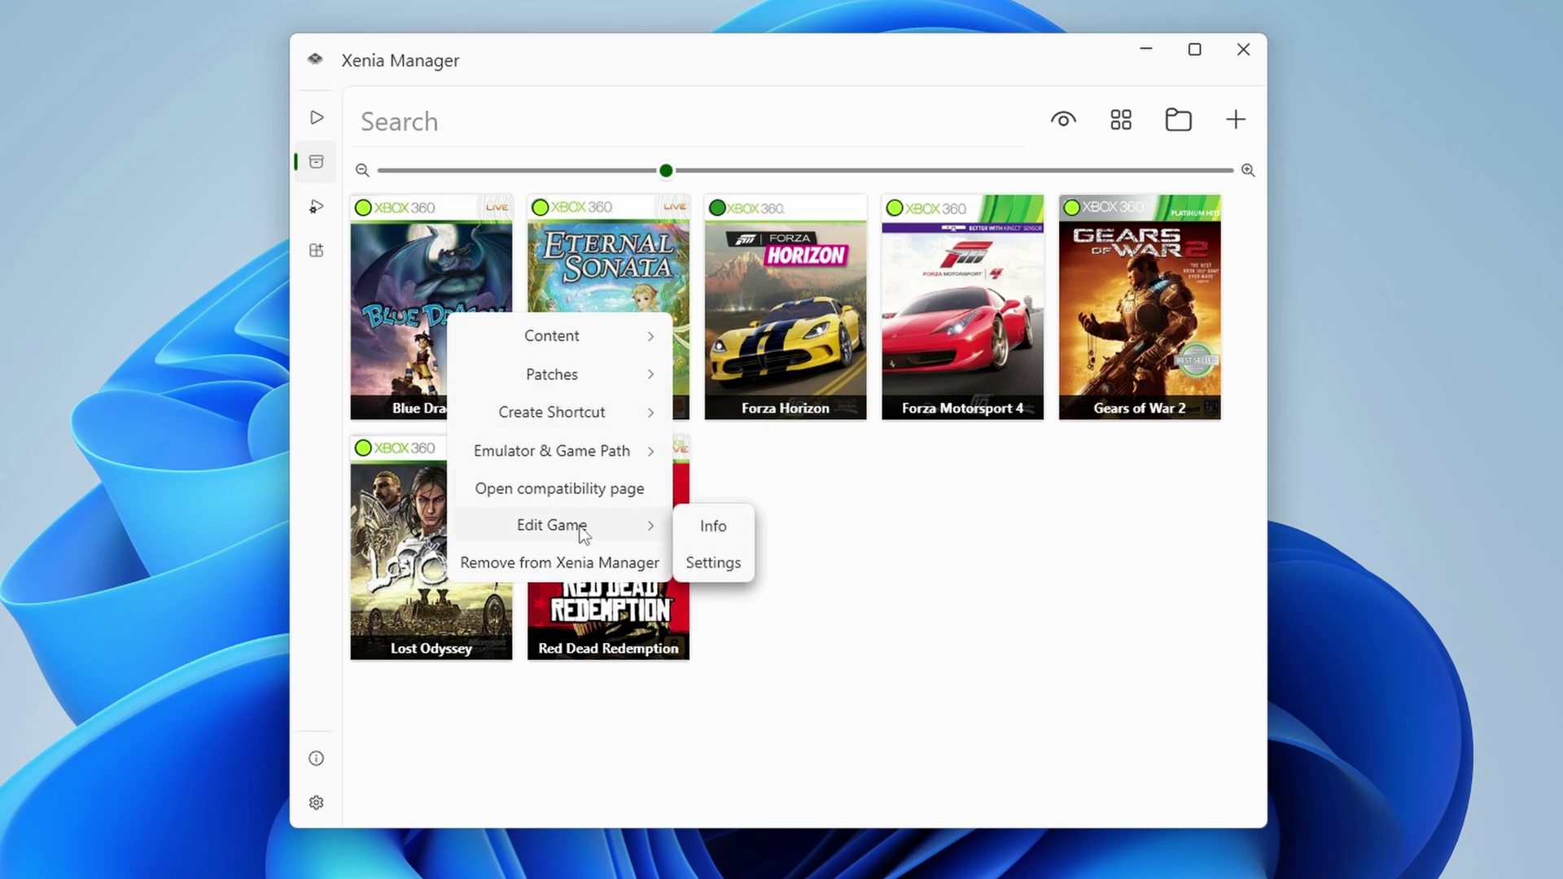
click(736, 561)
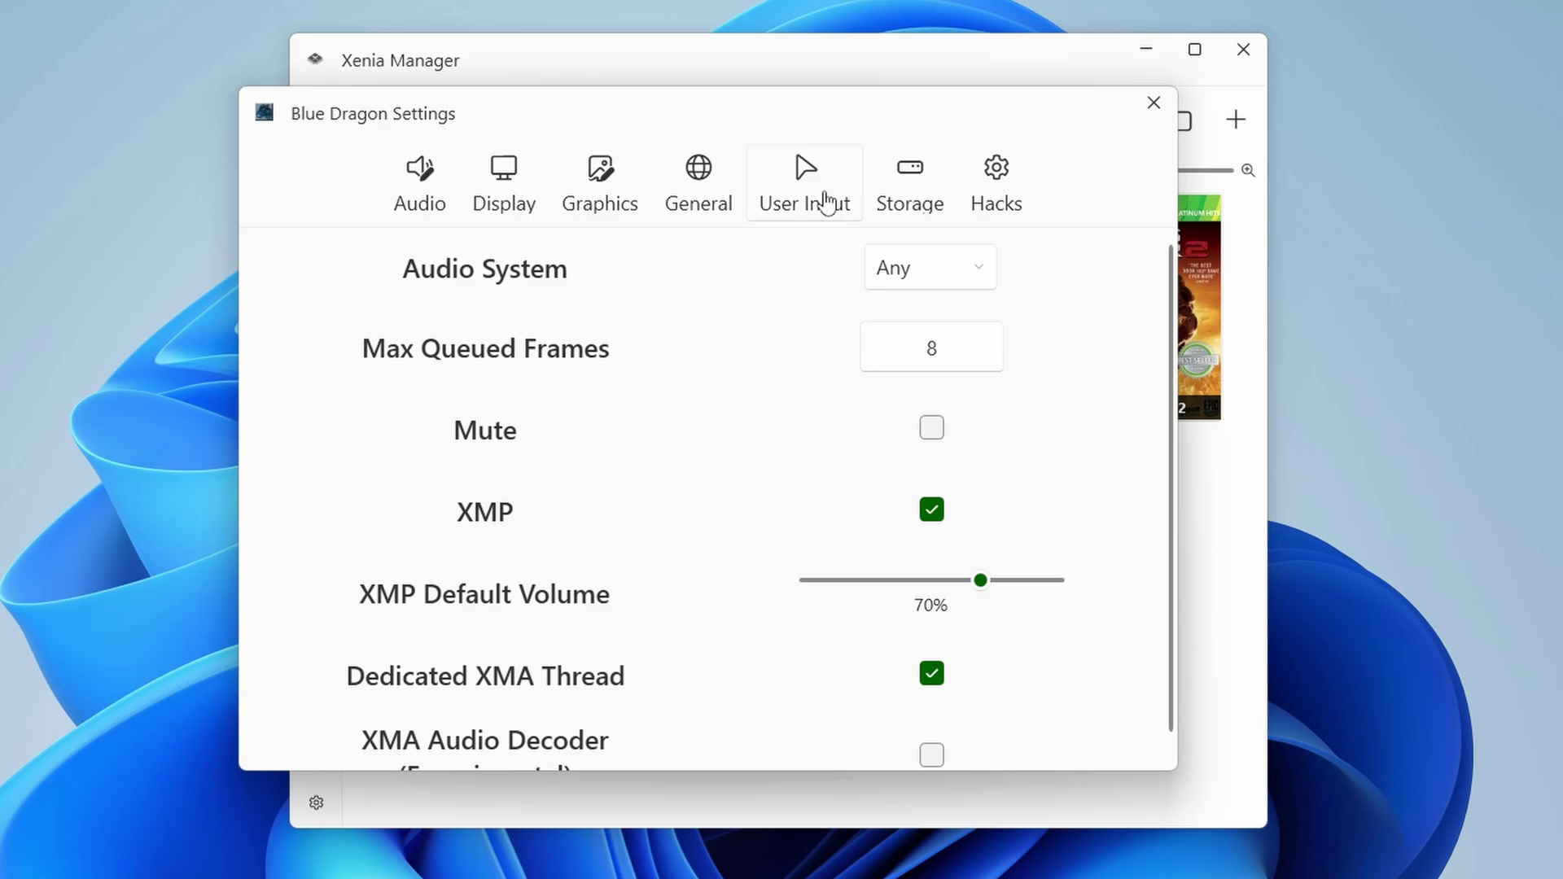
click(1154, 102)
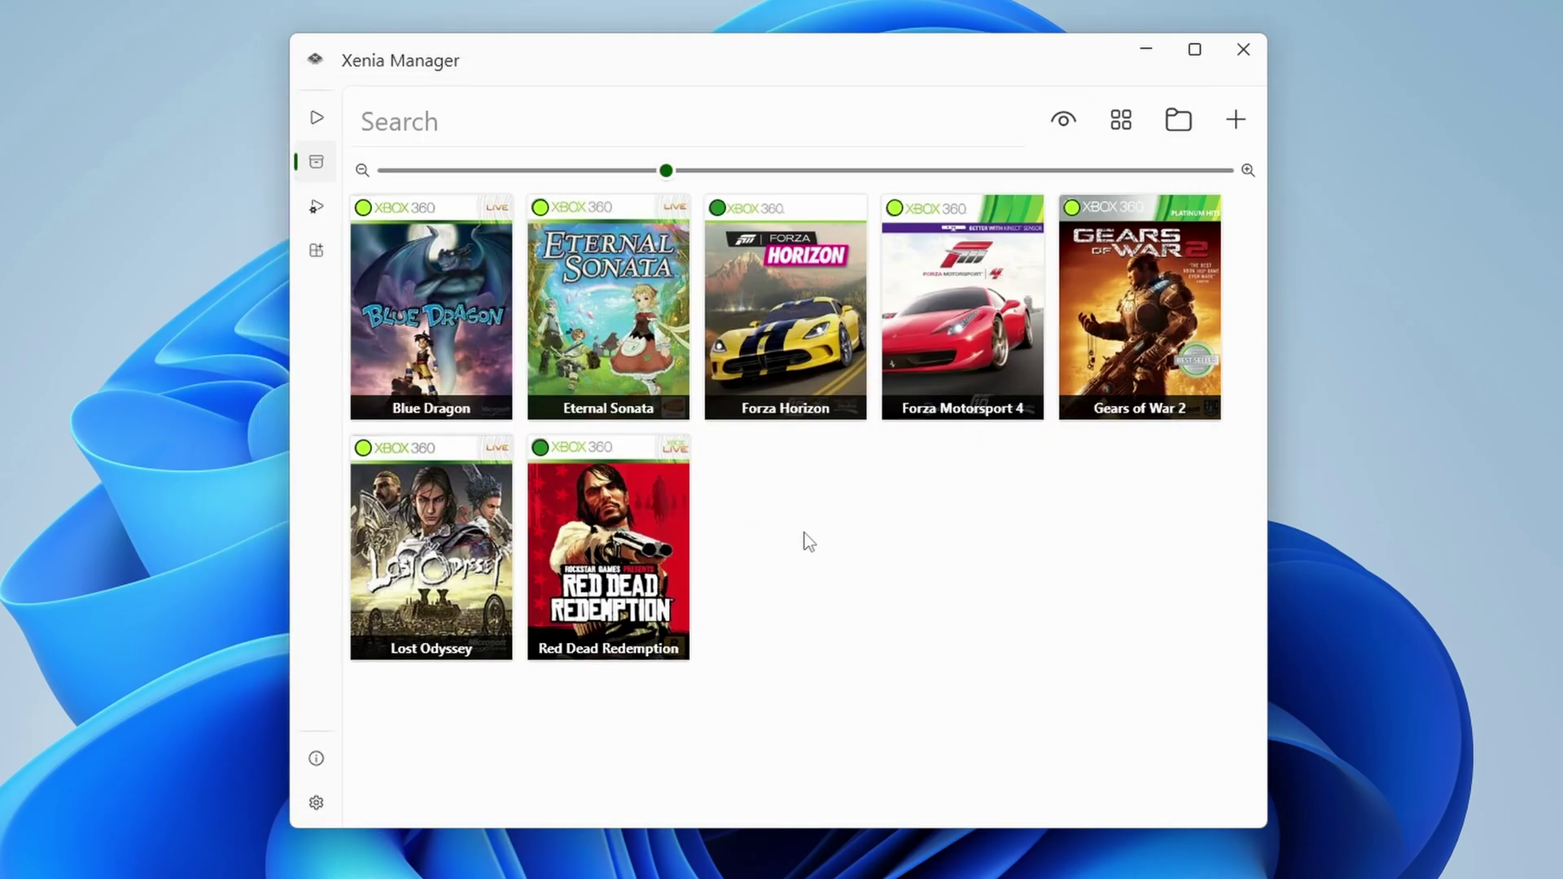
Load the optimized settings for Blue Dragon on the emulator settings page and save the changes
click(315, 209)
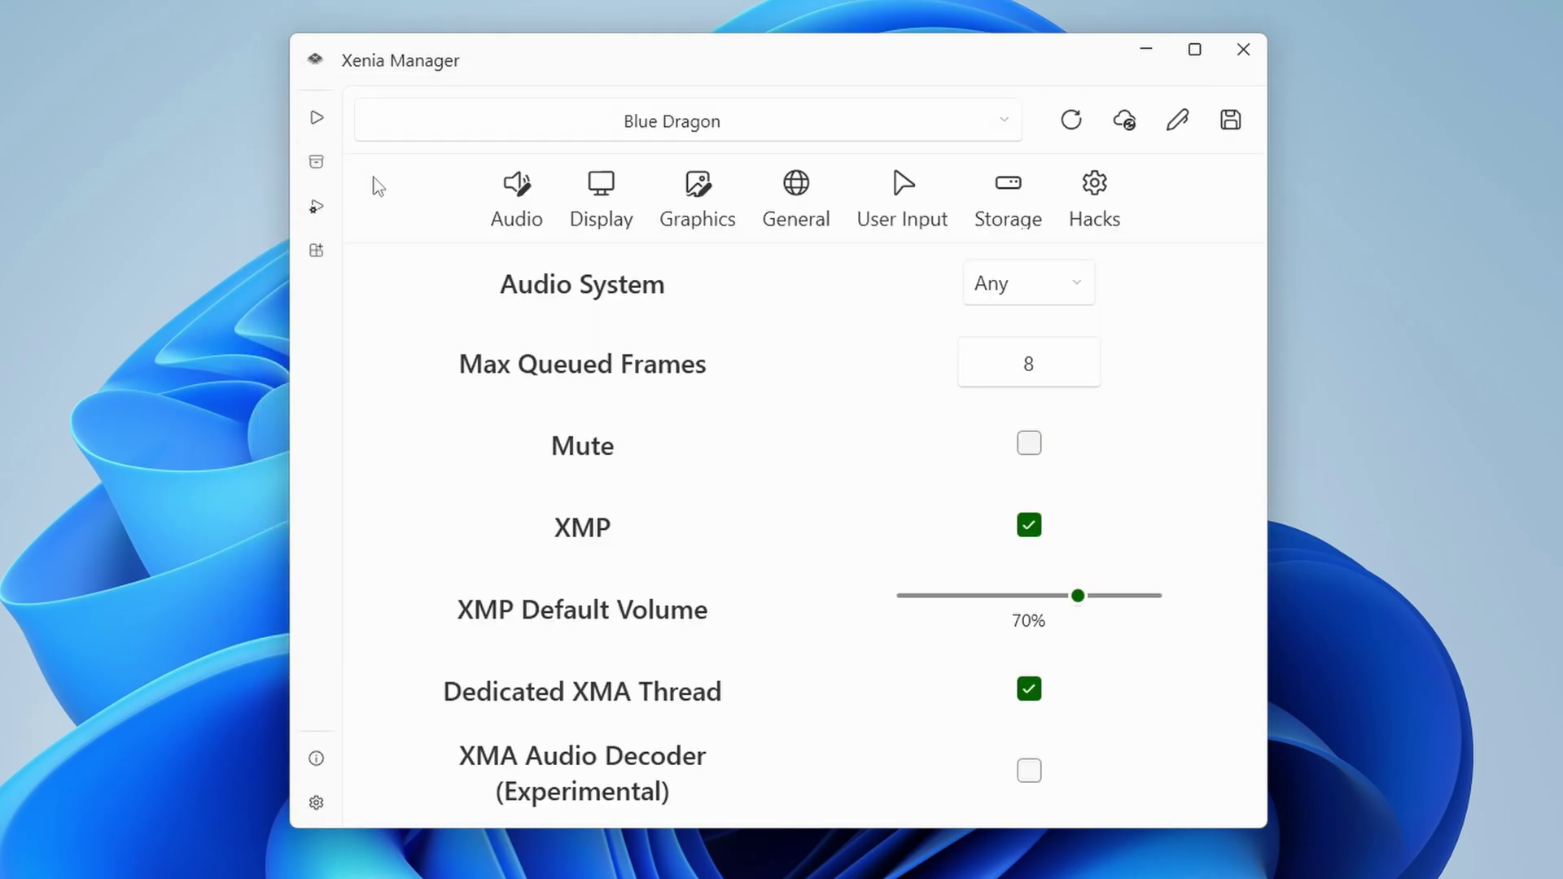
click(689, 128)
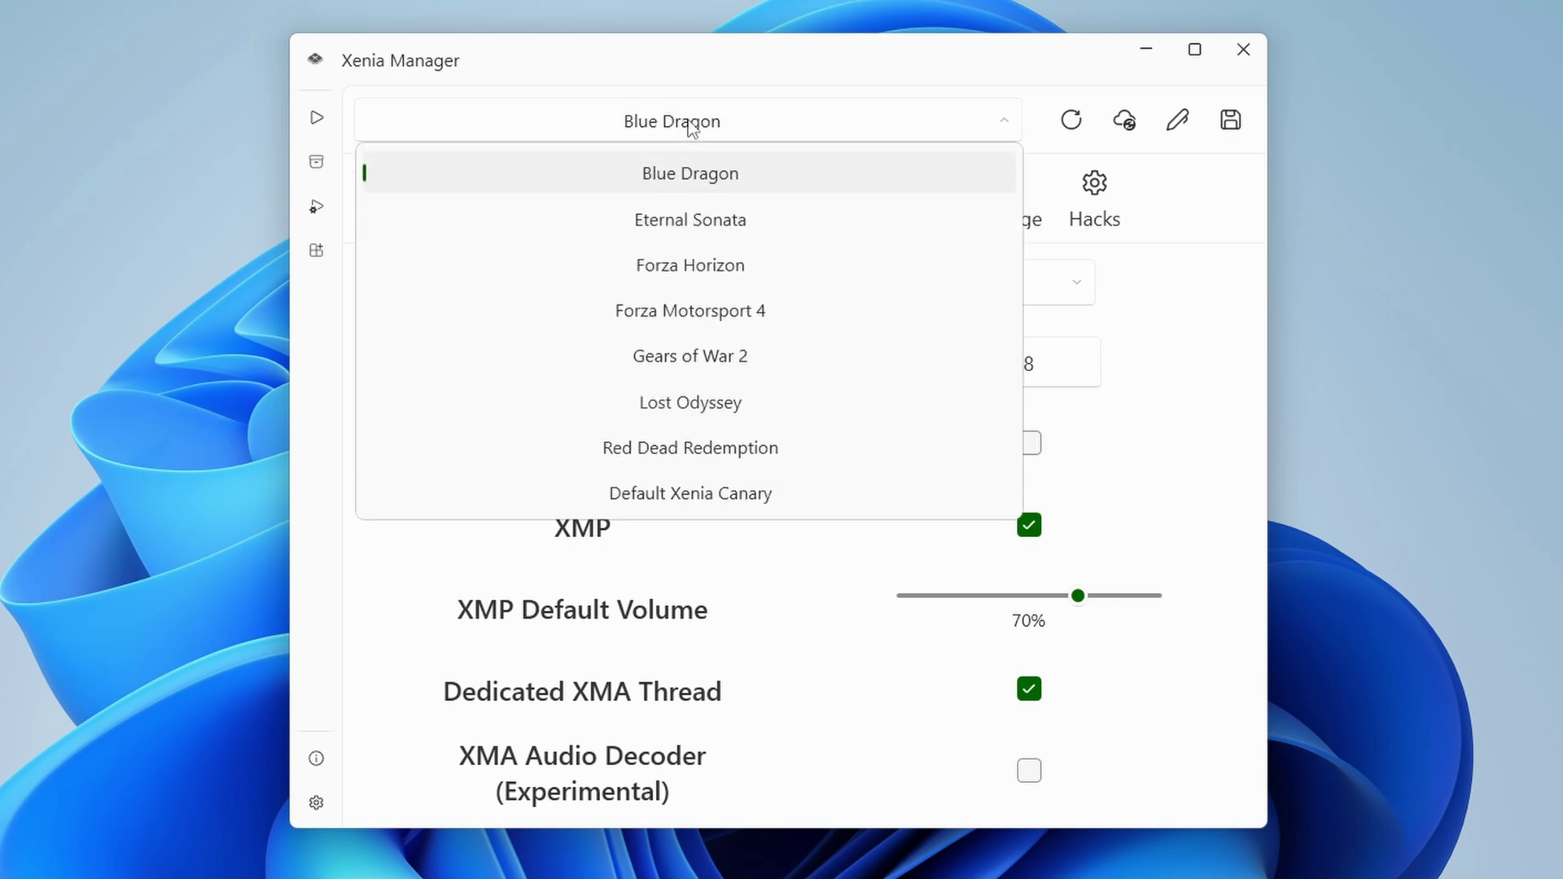
click(690, 129)
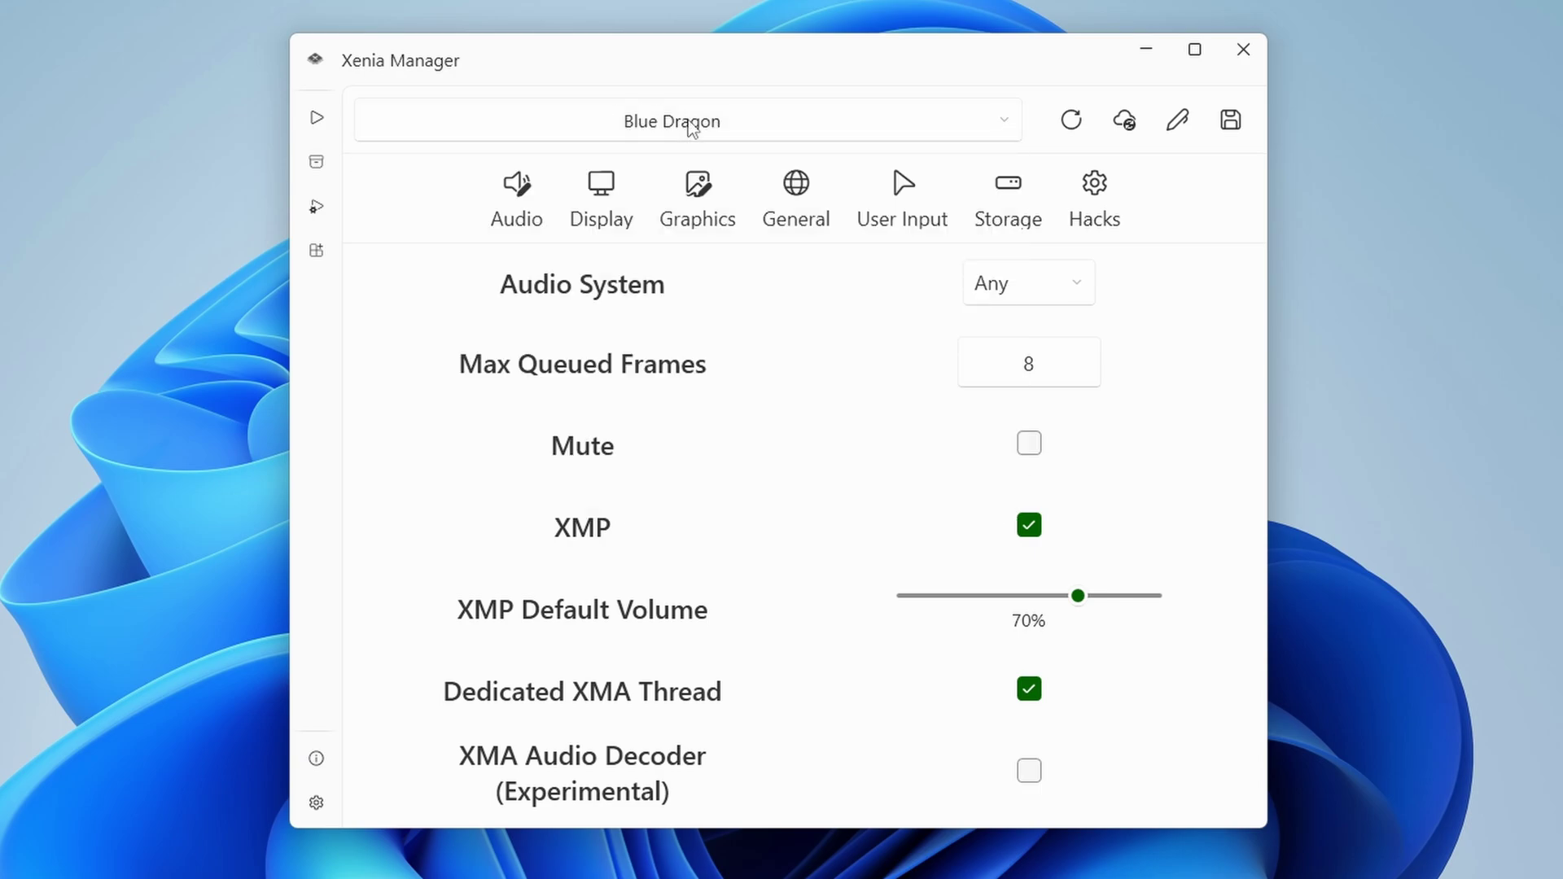
click(1134, 124)
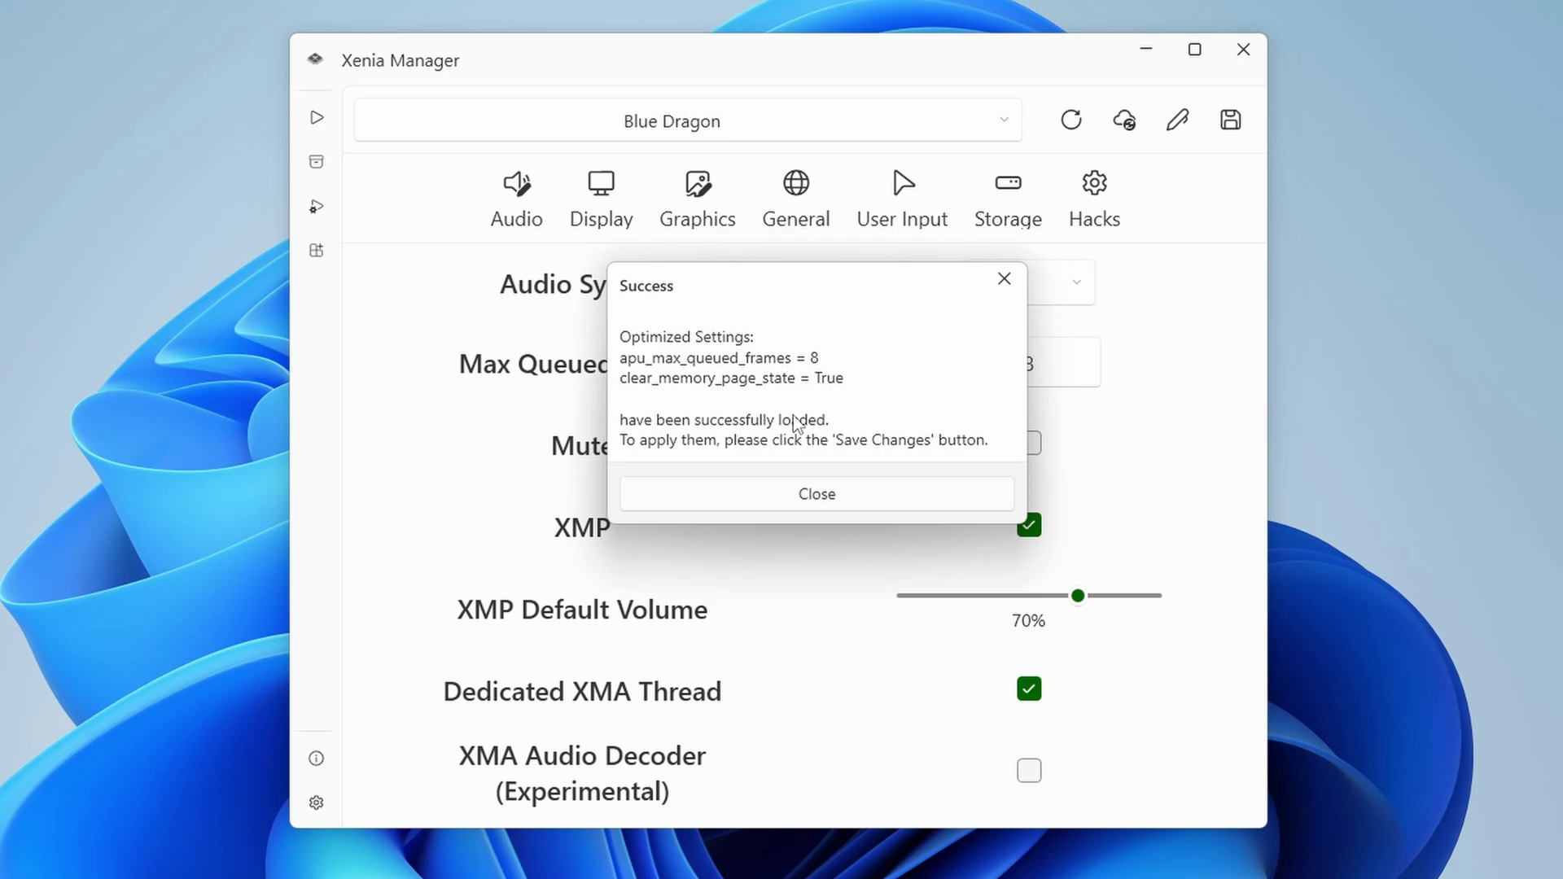
click(827, 494)
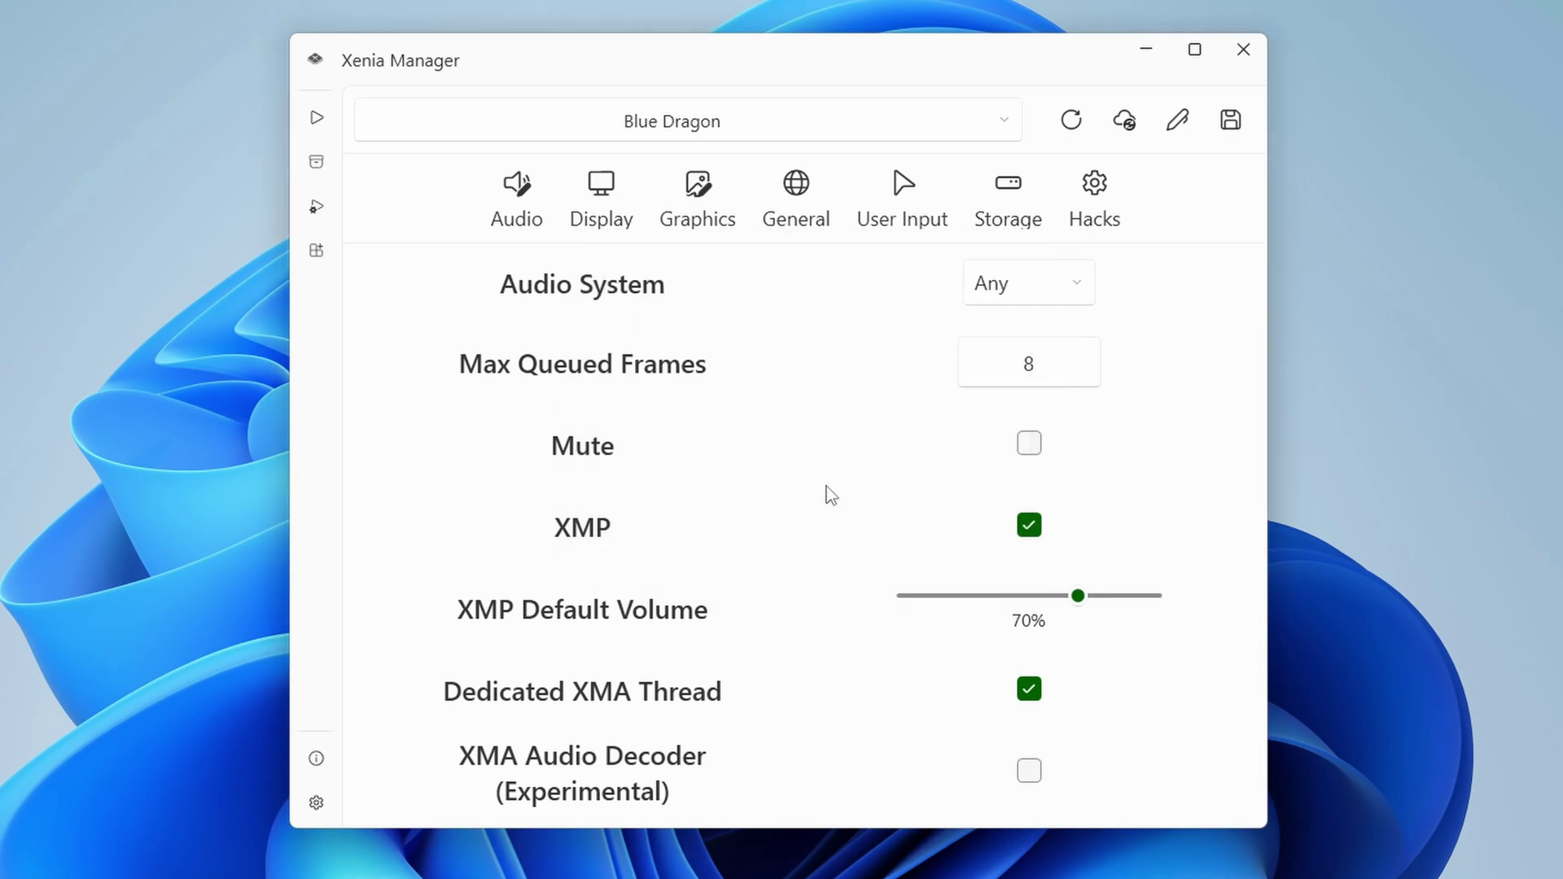
click(1232, 122)
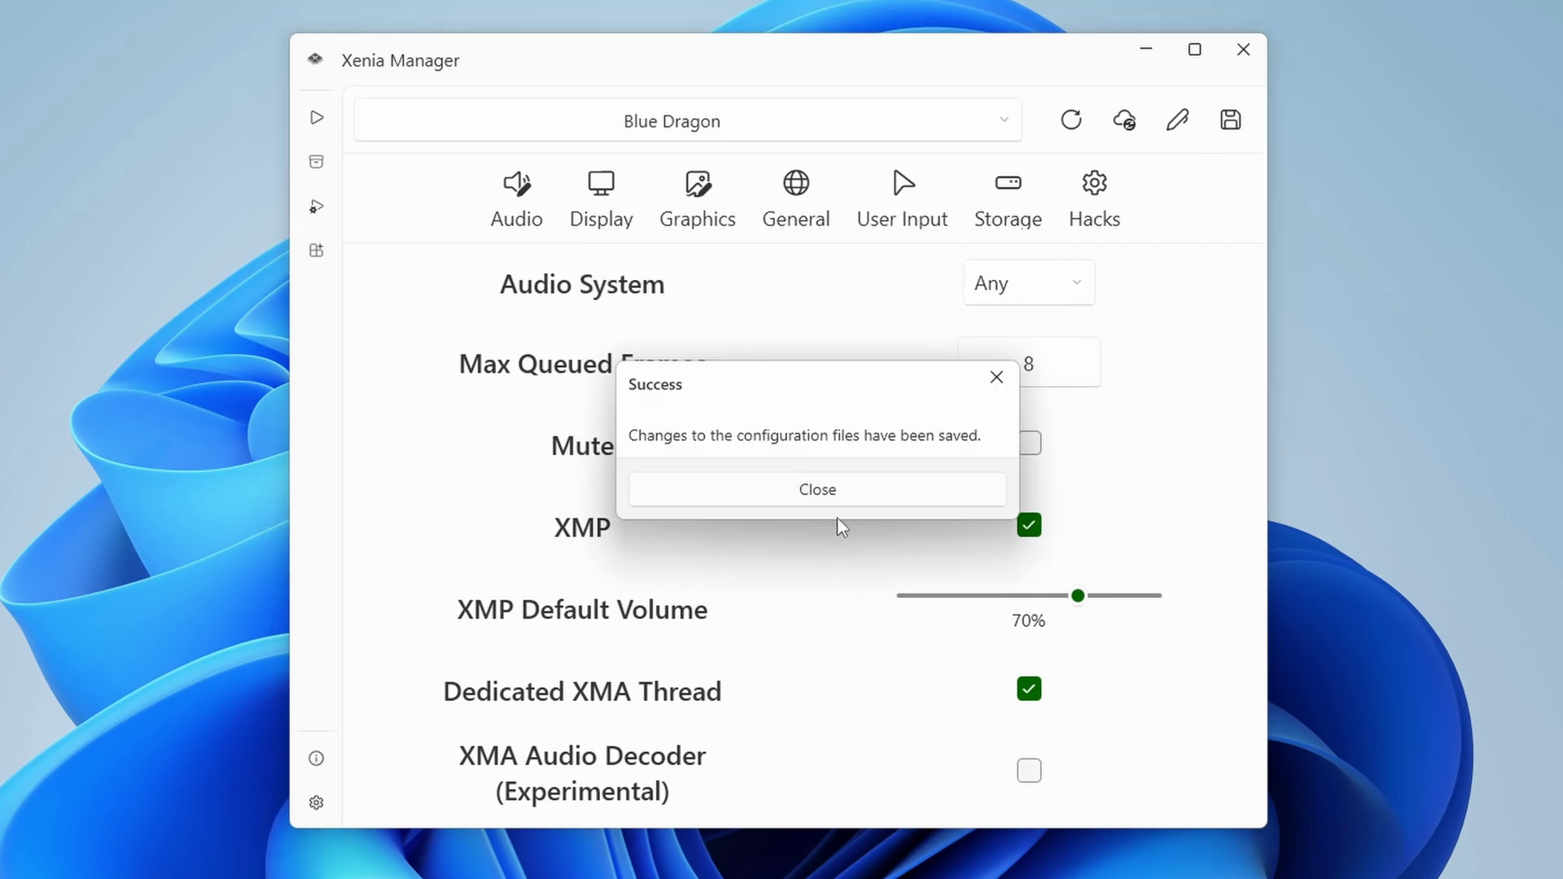
click(830, 496)
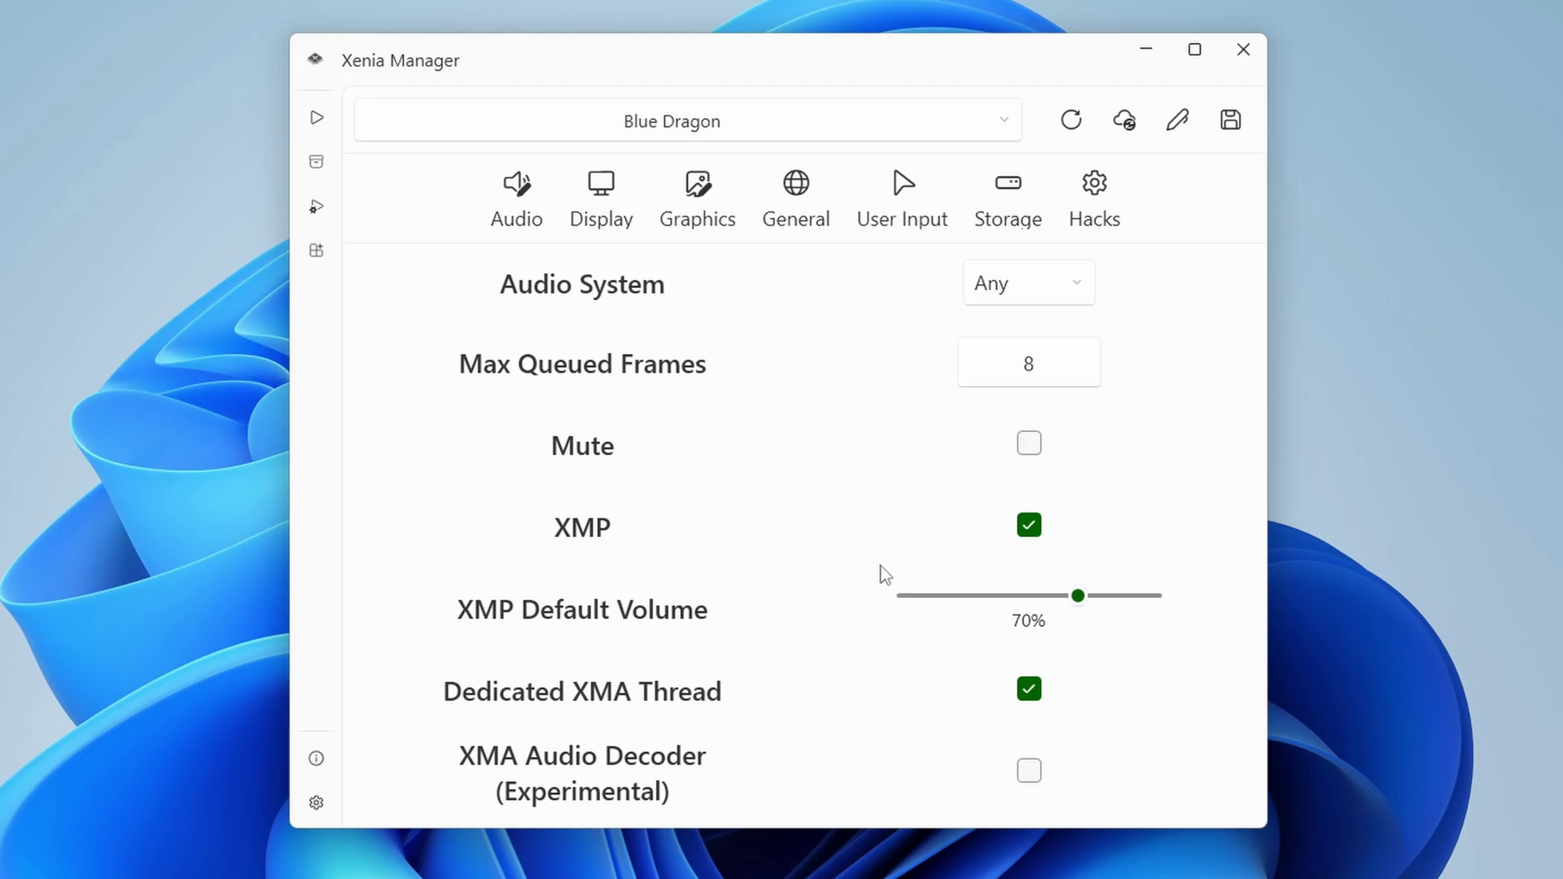
Look through Blue Dragon's Graphics, General, User Input, Storage, Hacks and Audio settings
click(725, 199)
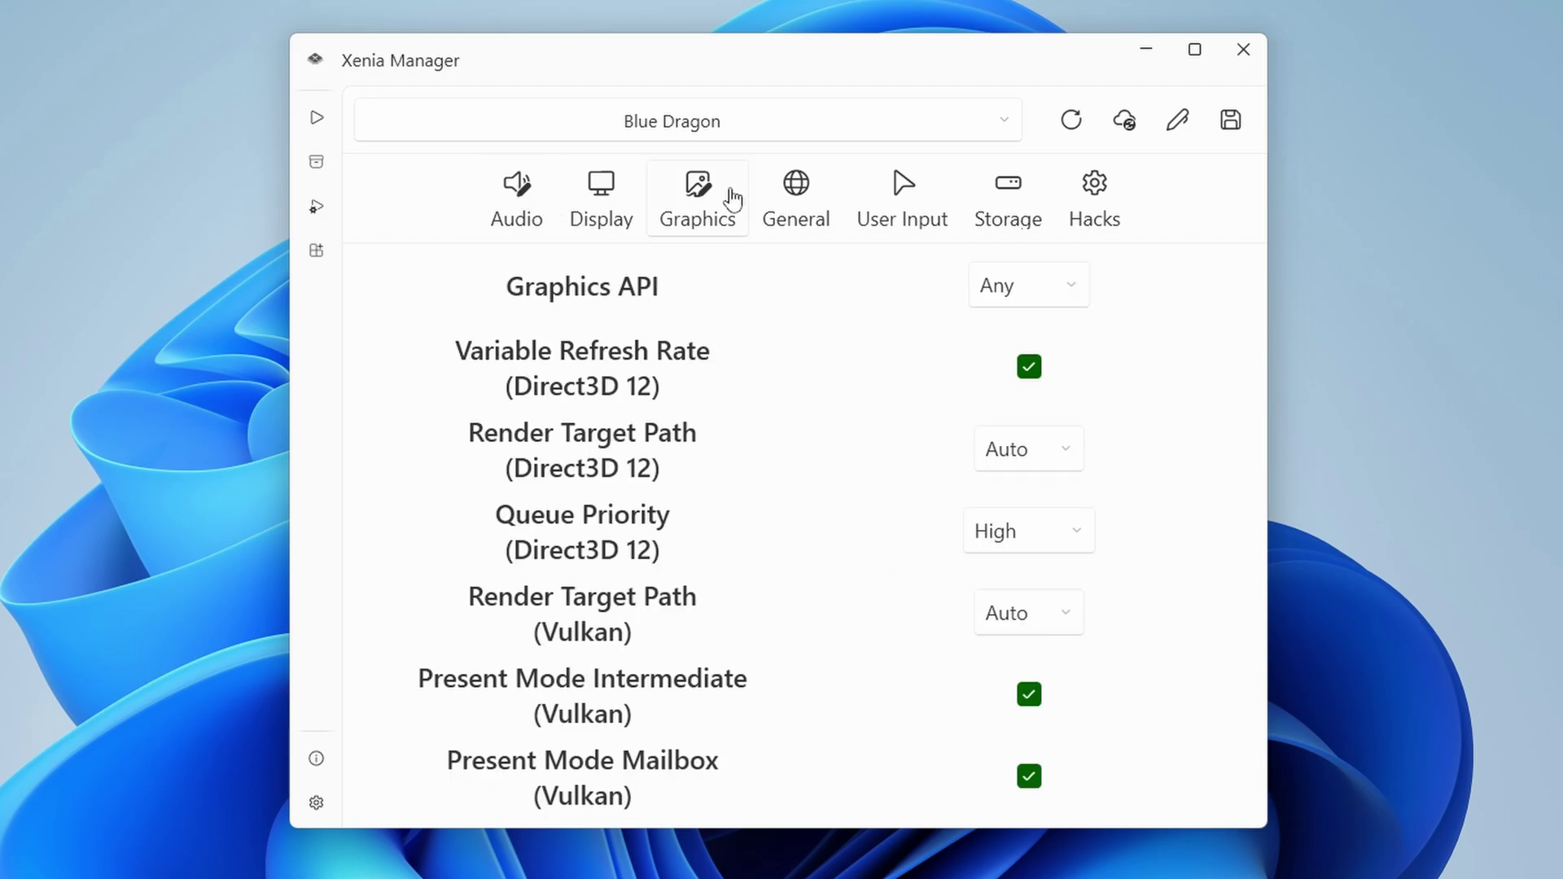
click(832, 198)
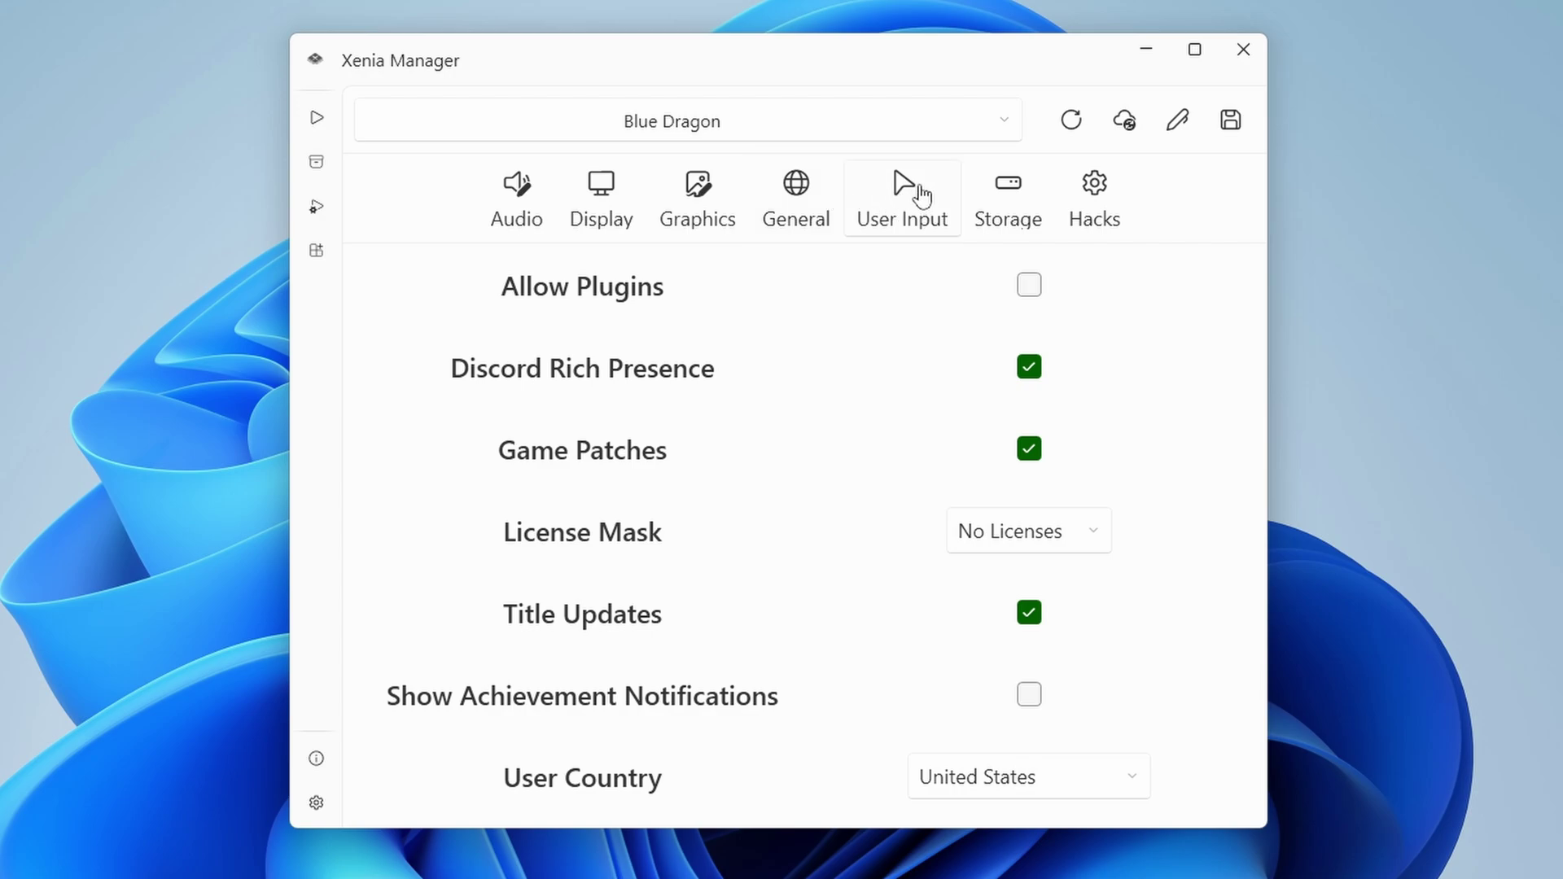
click(921, 195)
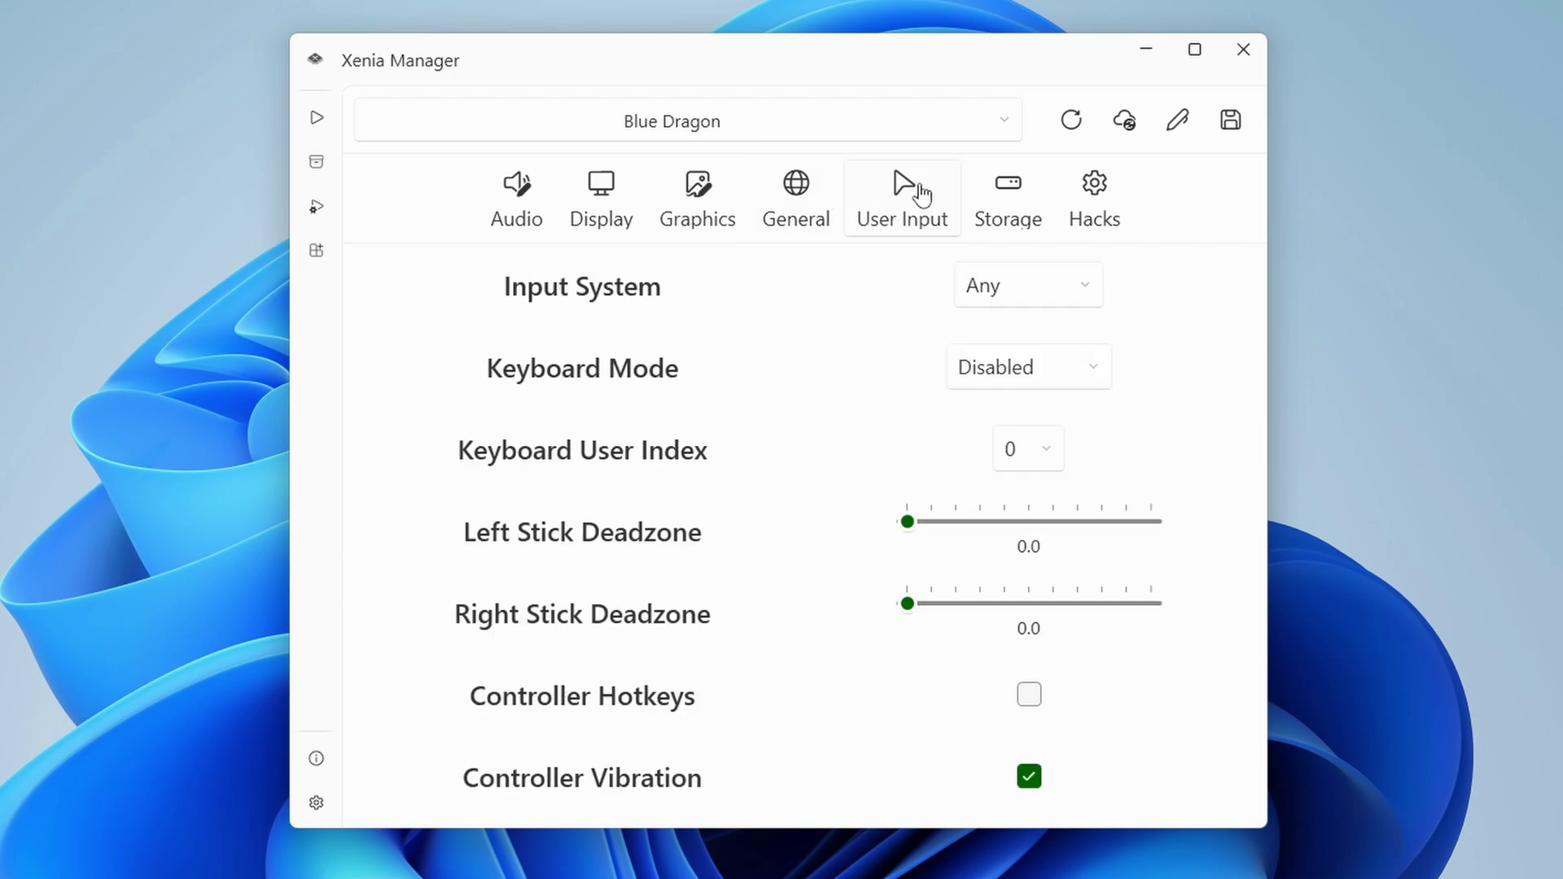
click(1010, 200)
click(1092, 194)
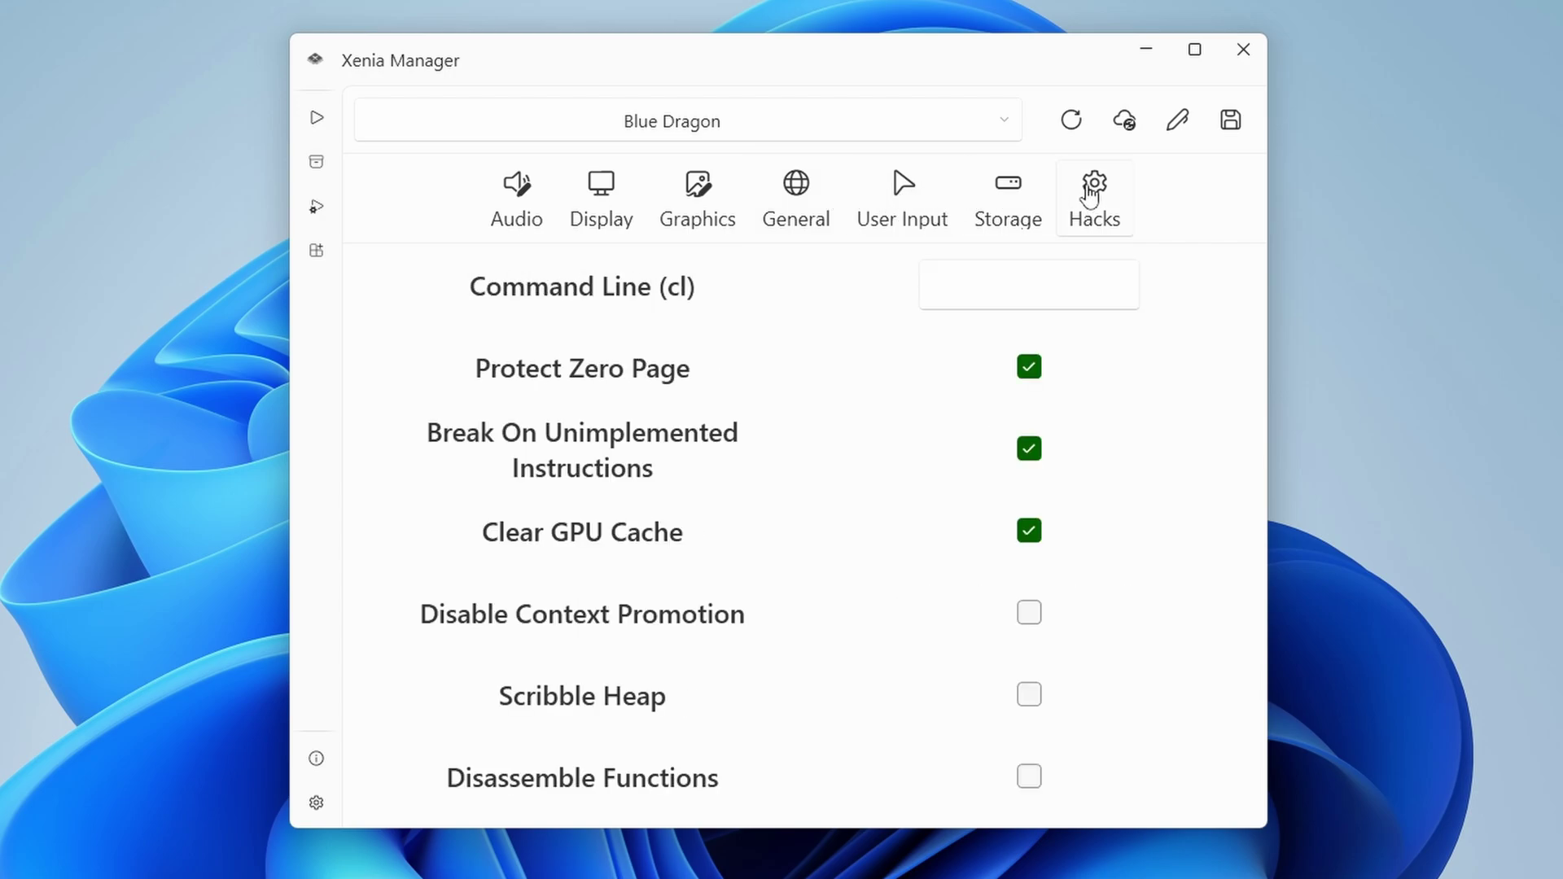
click(708, 192)
click(516, 192)
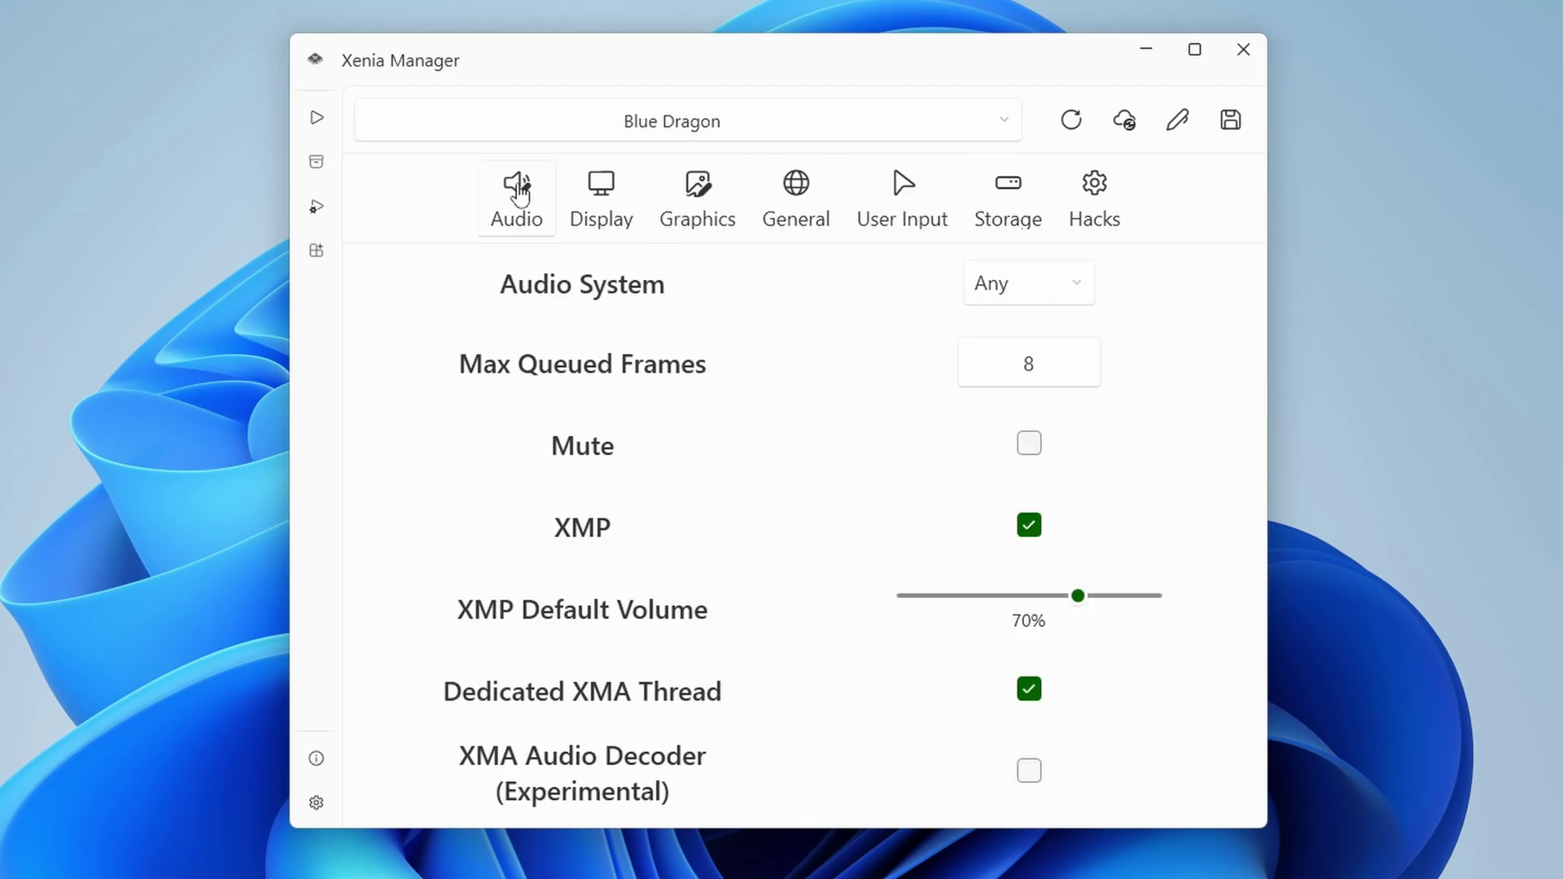
Enable Fullscreen in Blue Dragon's display settings and set its Graphics API to Vulkan
click(600, 201)
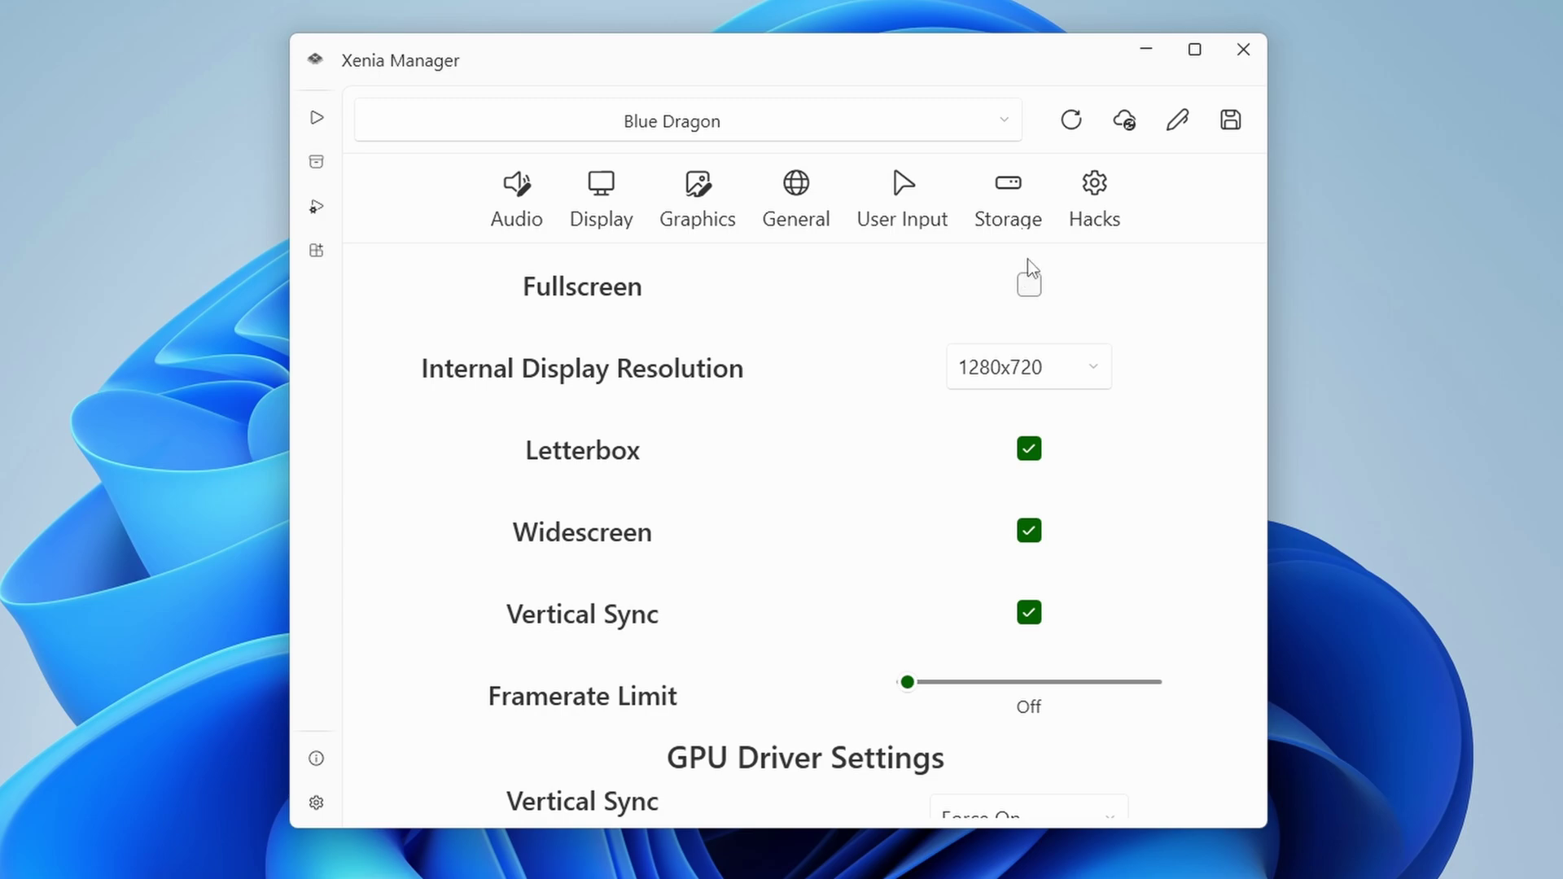
click(1028, 286)
click(724, 200)
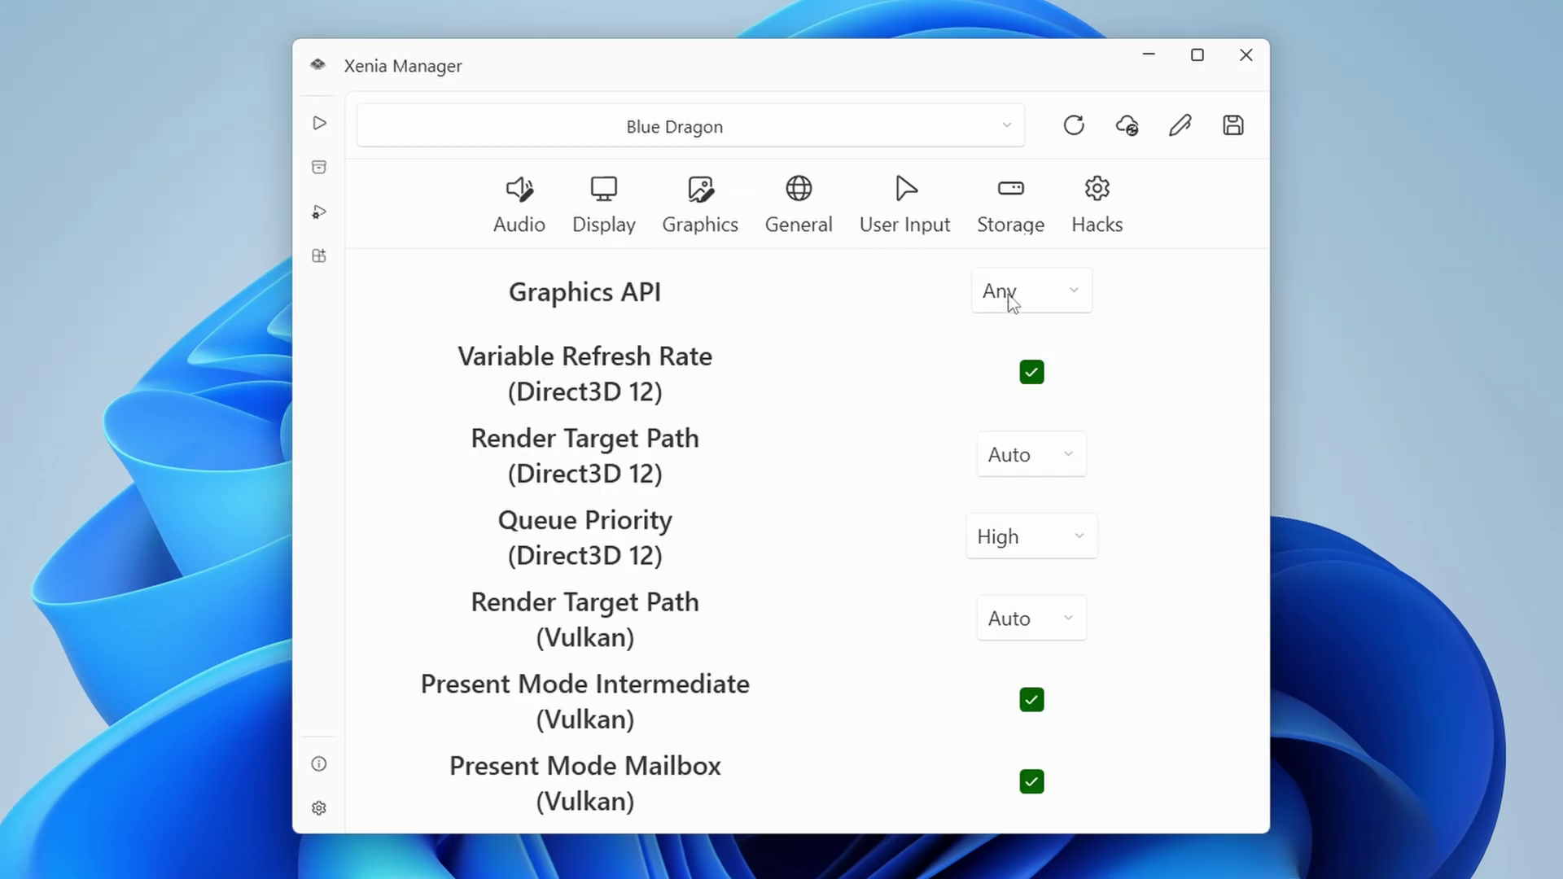
click(1013, 294)
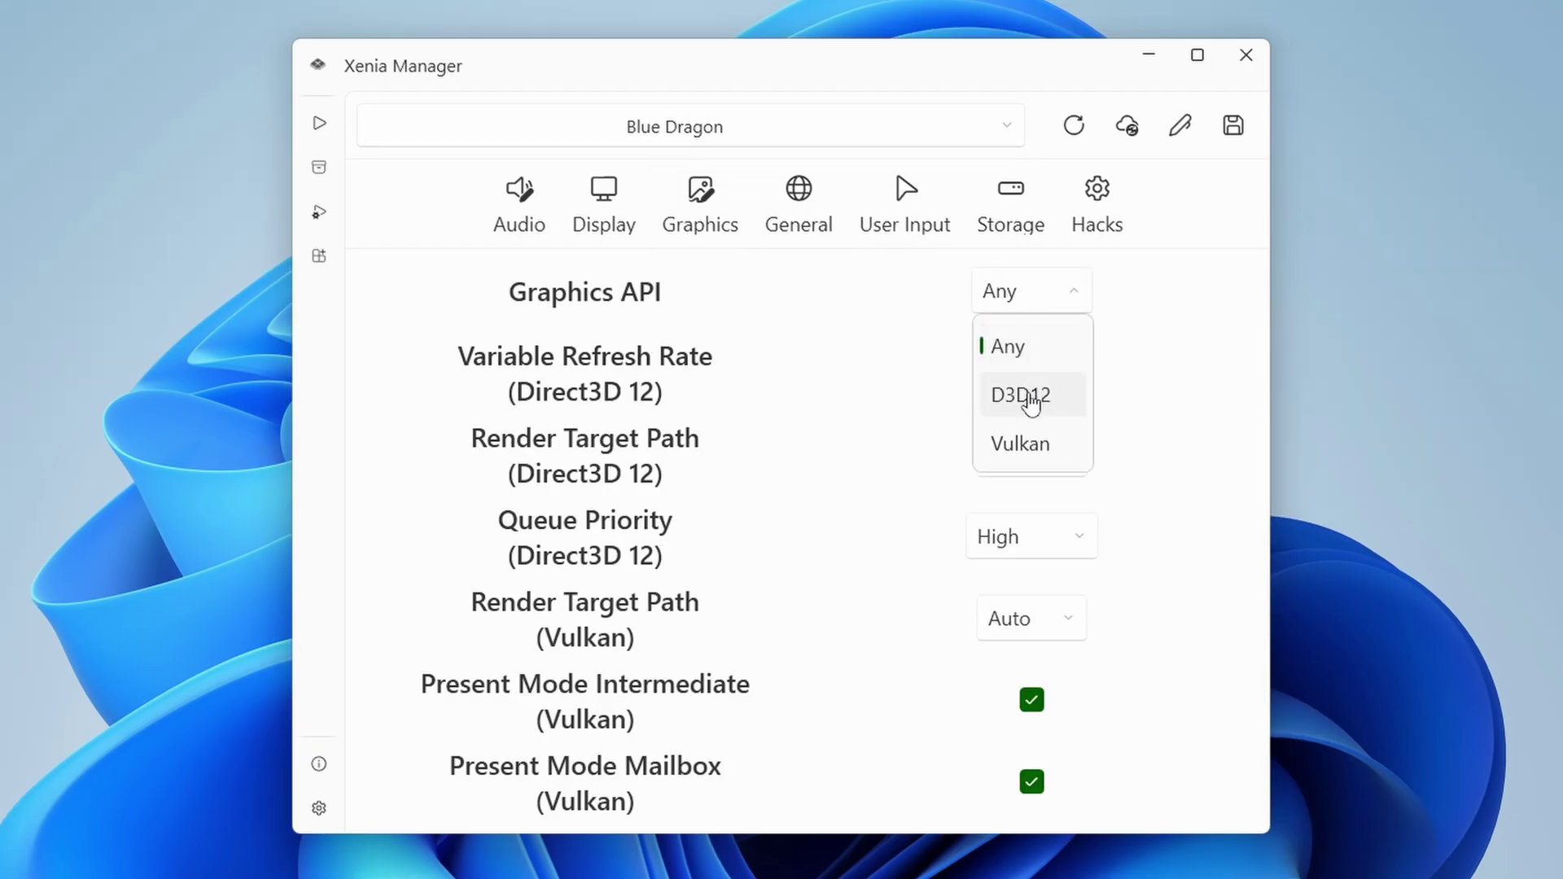
click(1034, 446)
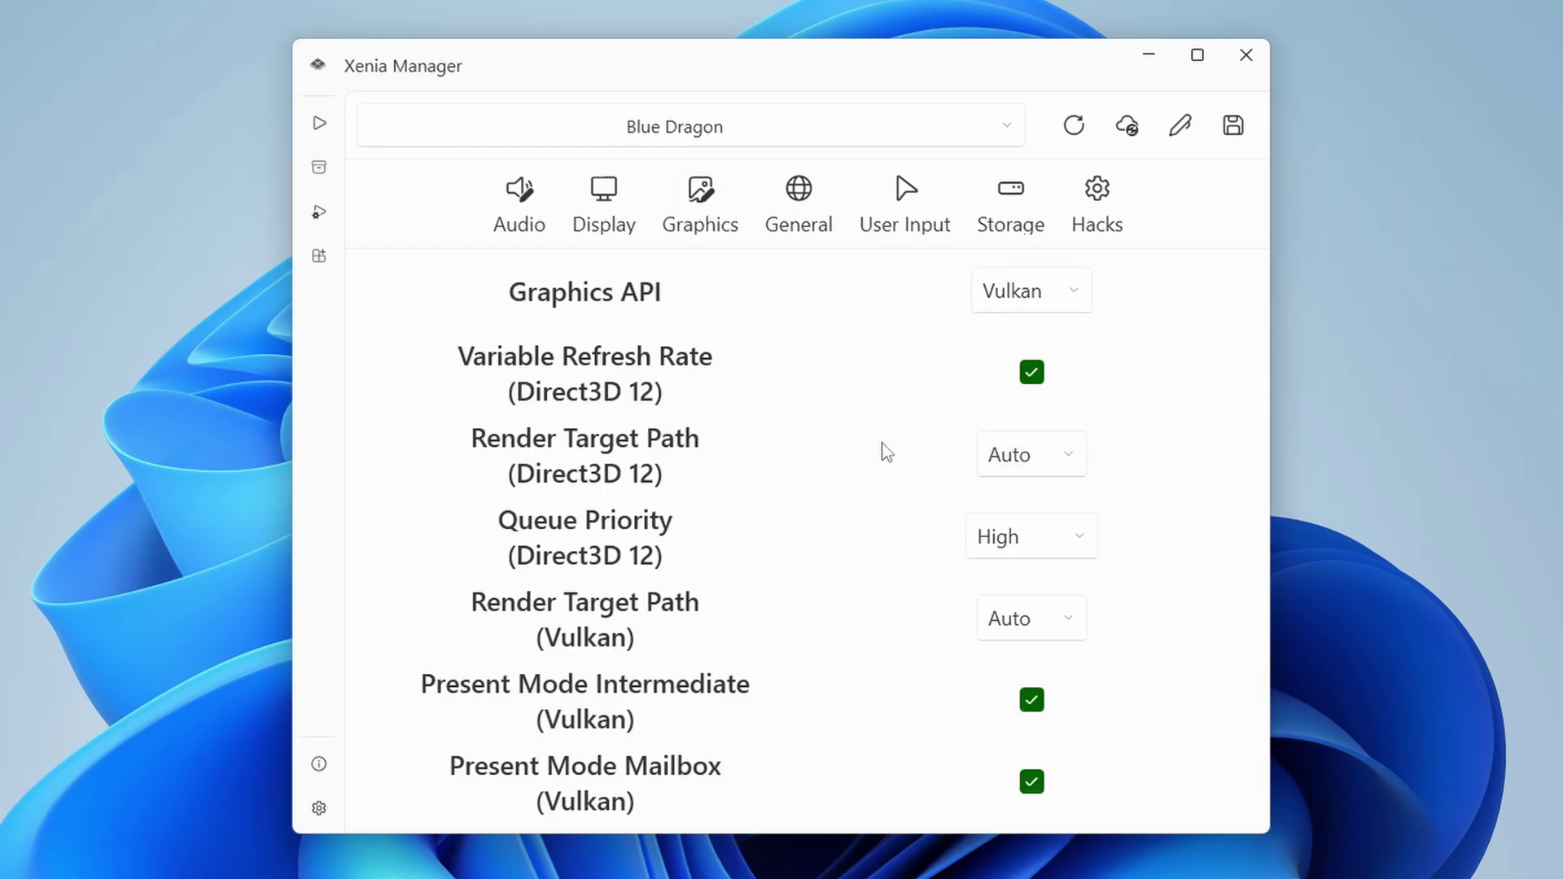
Change Blue Dragon's Graphics API to D3D12
click(1036, 293)
click(1033, 396)
click(1077, 302)
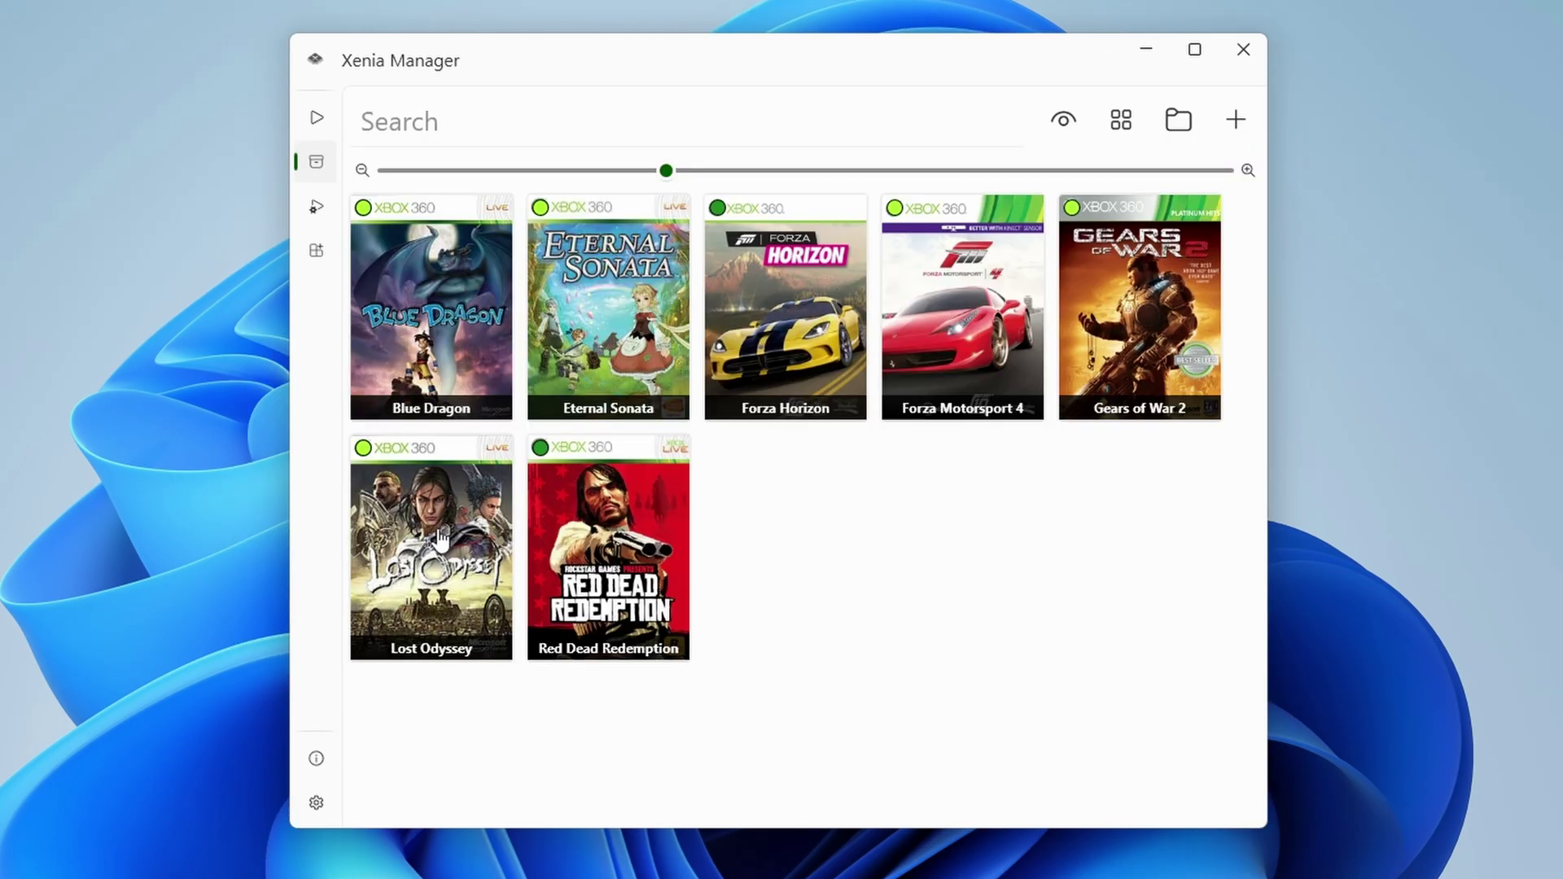
Download and install the Canary patch file "4D5307FA - Lost Odyssey.patch.toml" for Lost Odyssey, and dismiss the notice
right_click(440, 475)
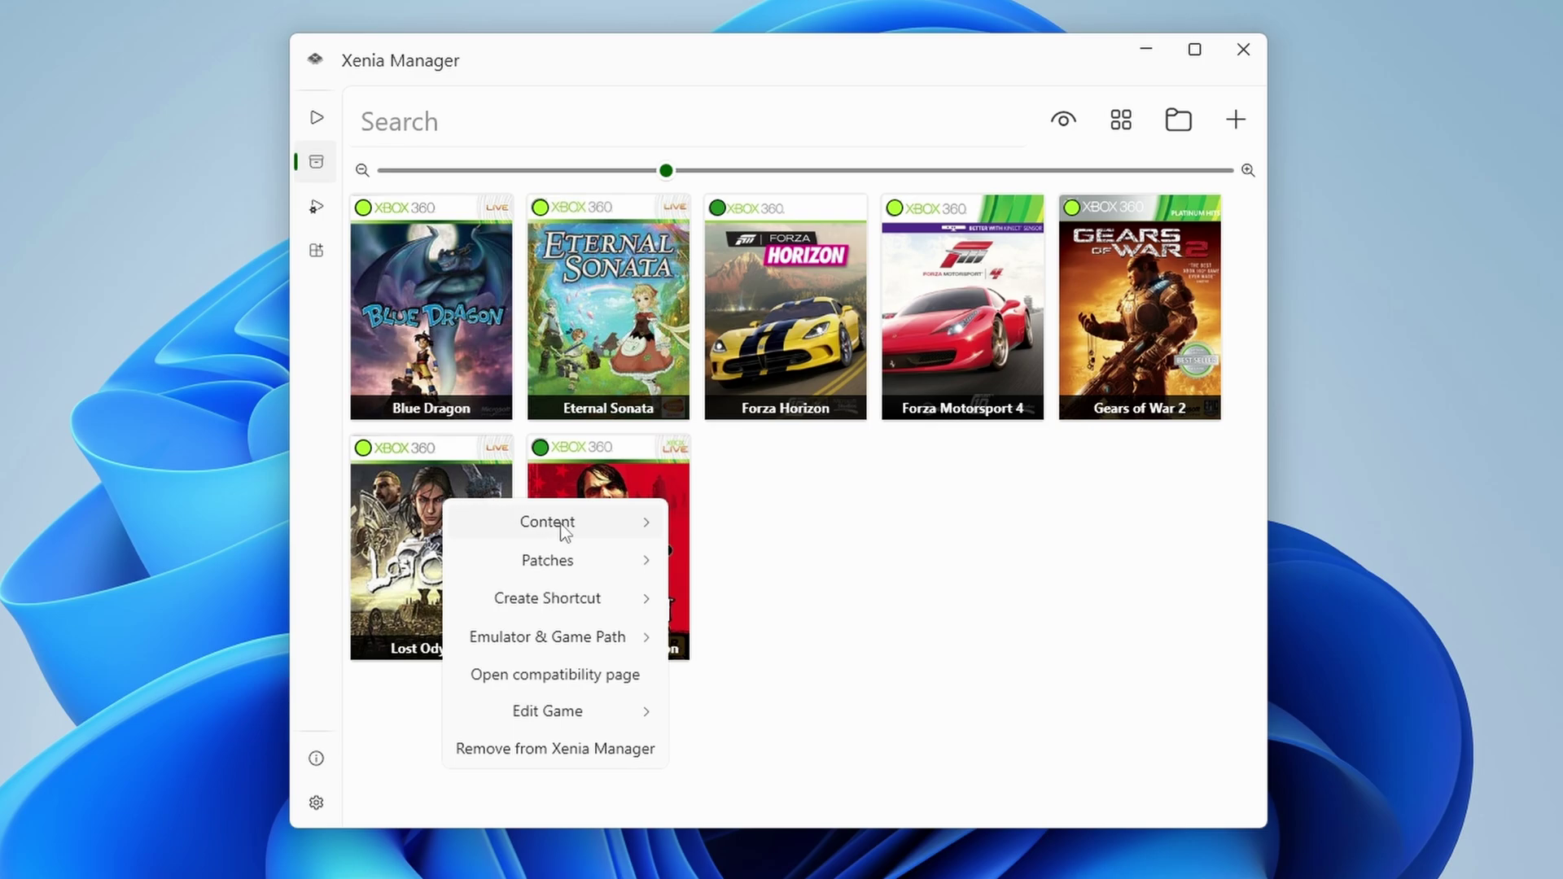
mouse_move(584, 565)
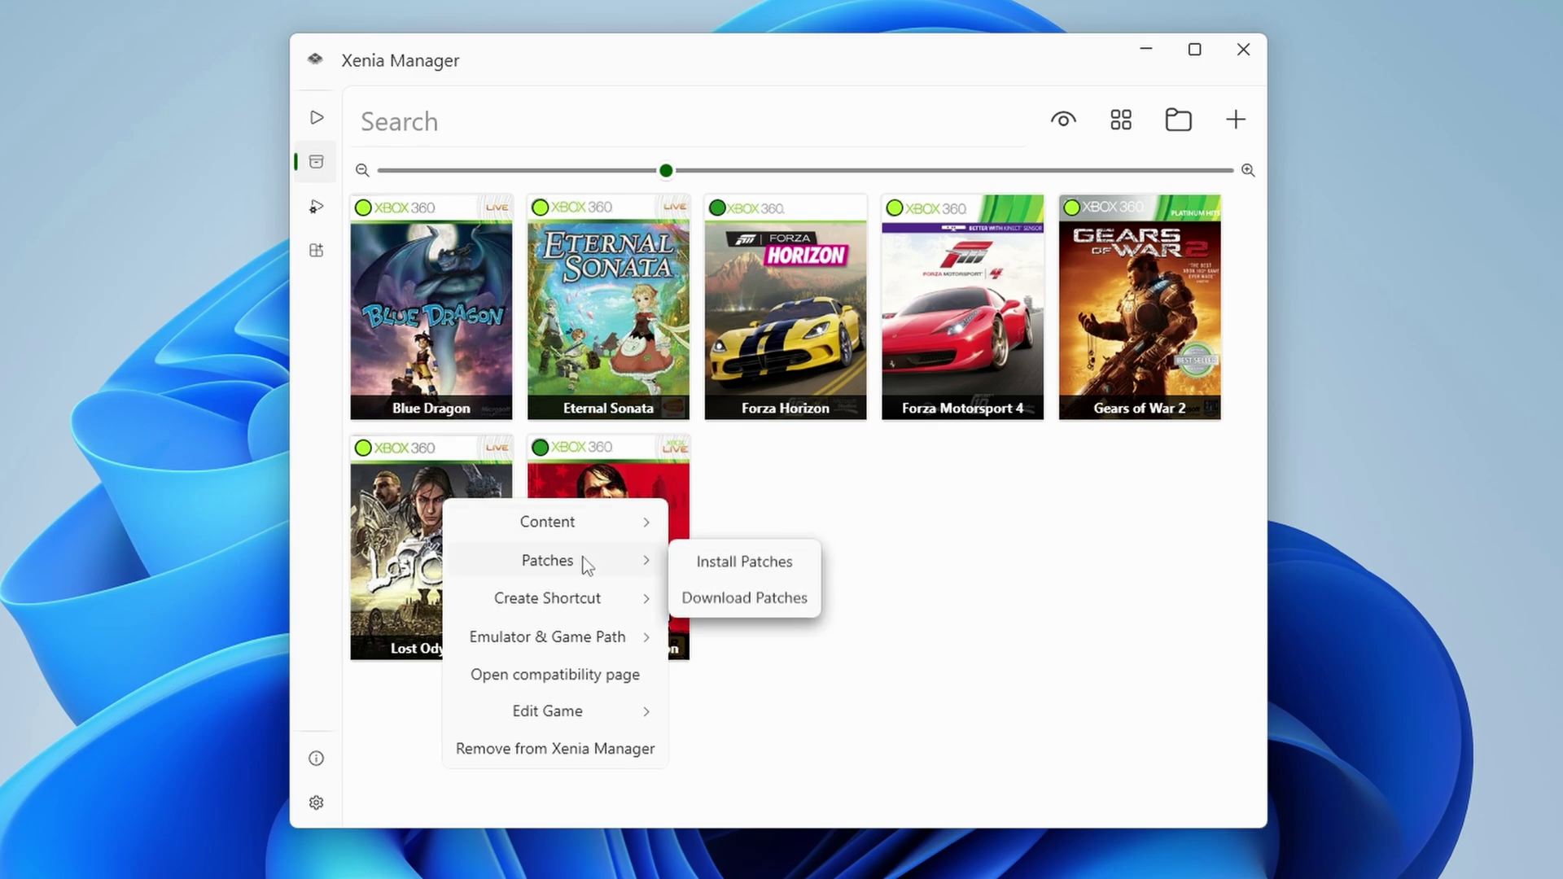
click(766, 594)
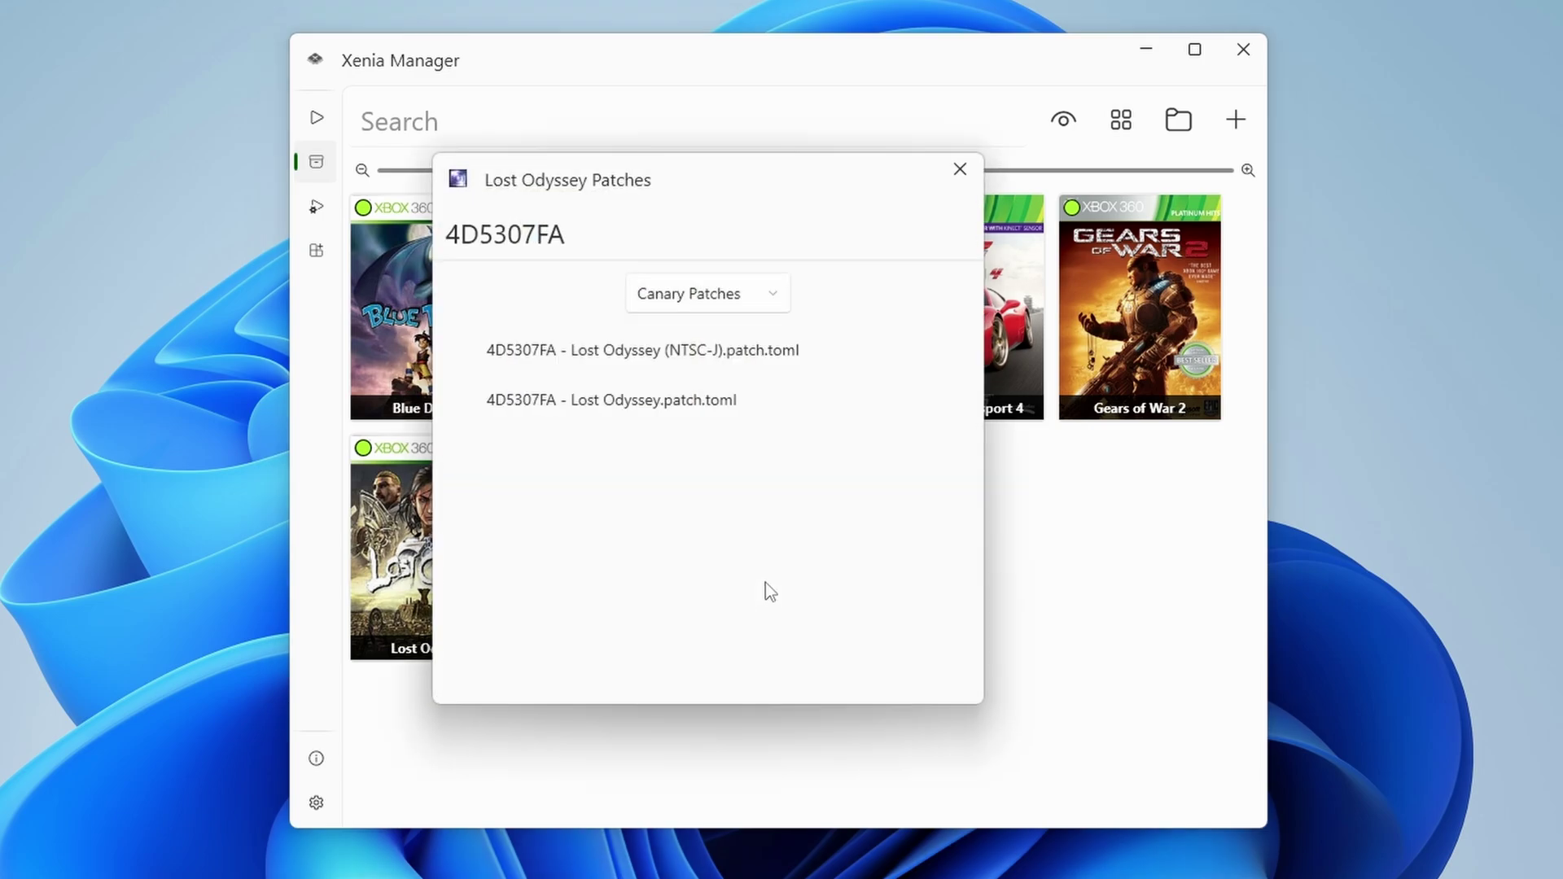
click(695, 406)
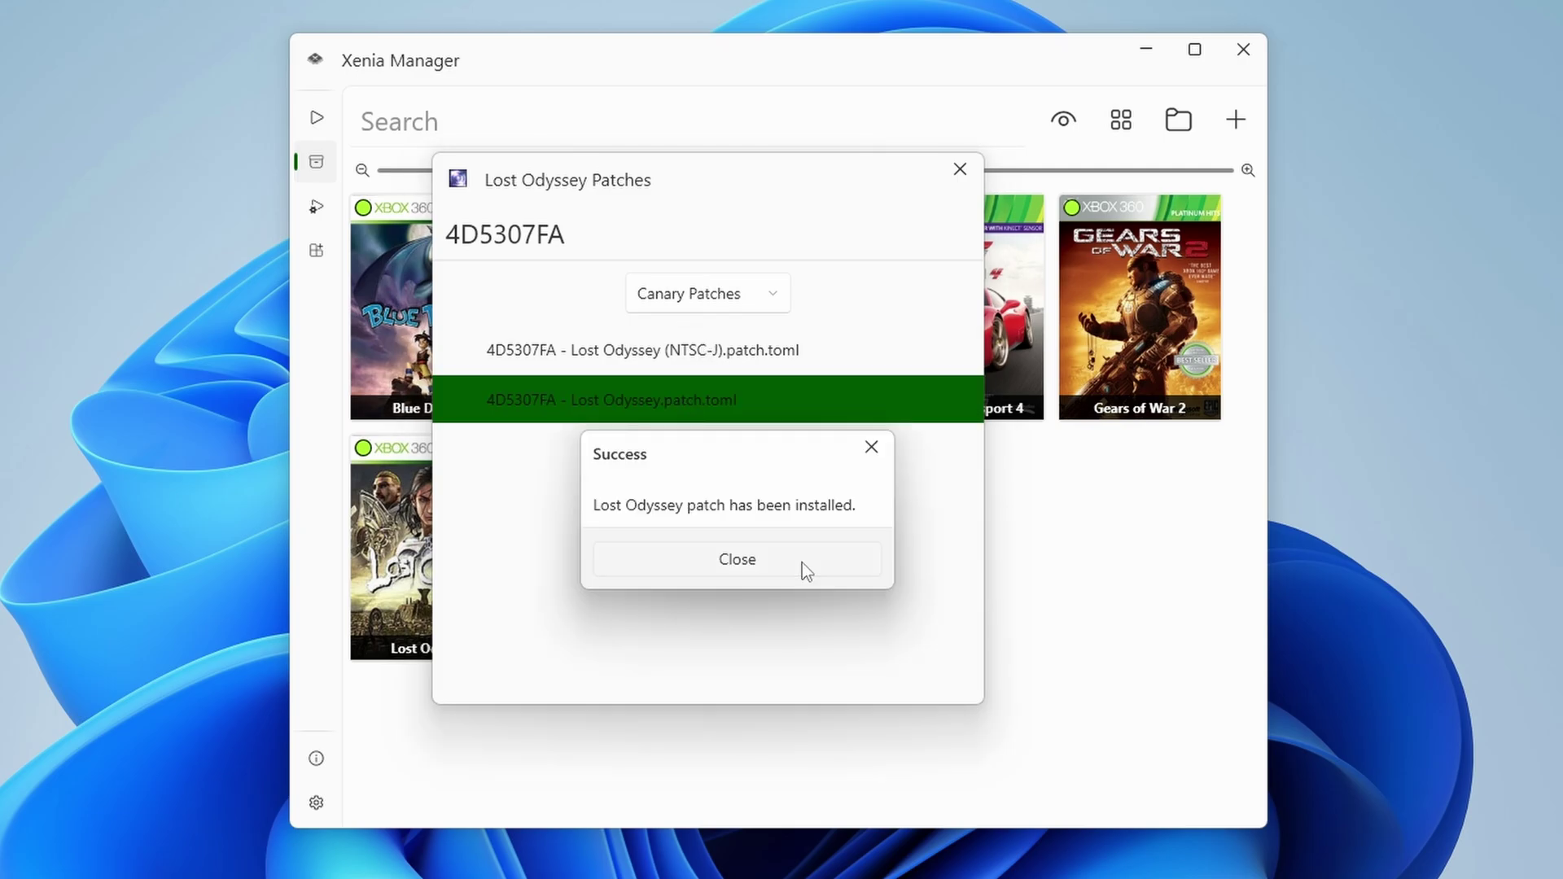
click(803, 561)
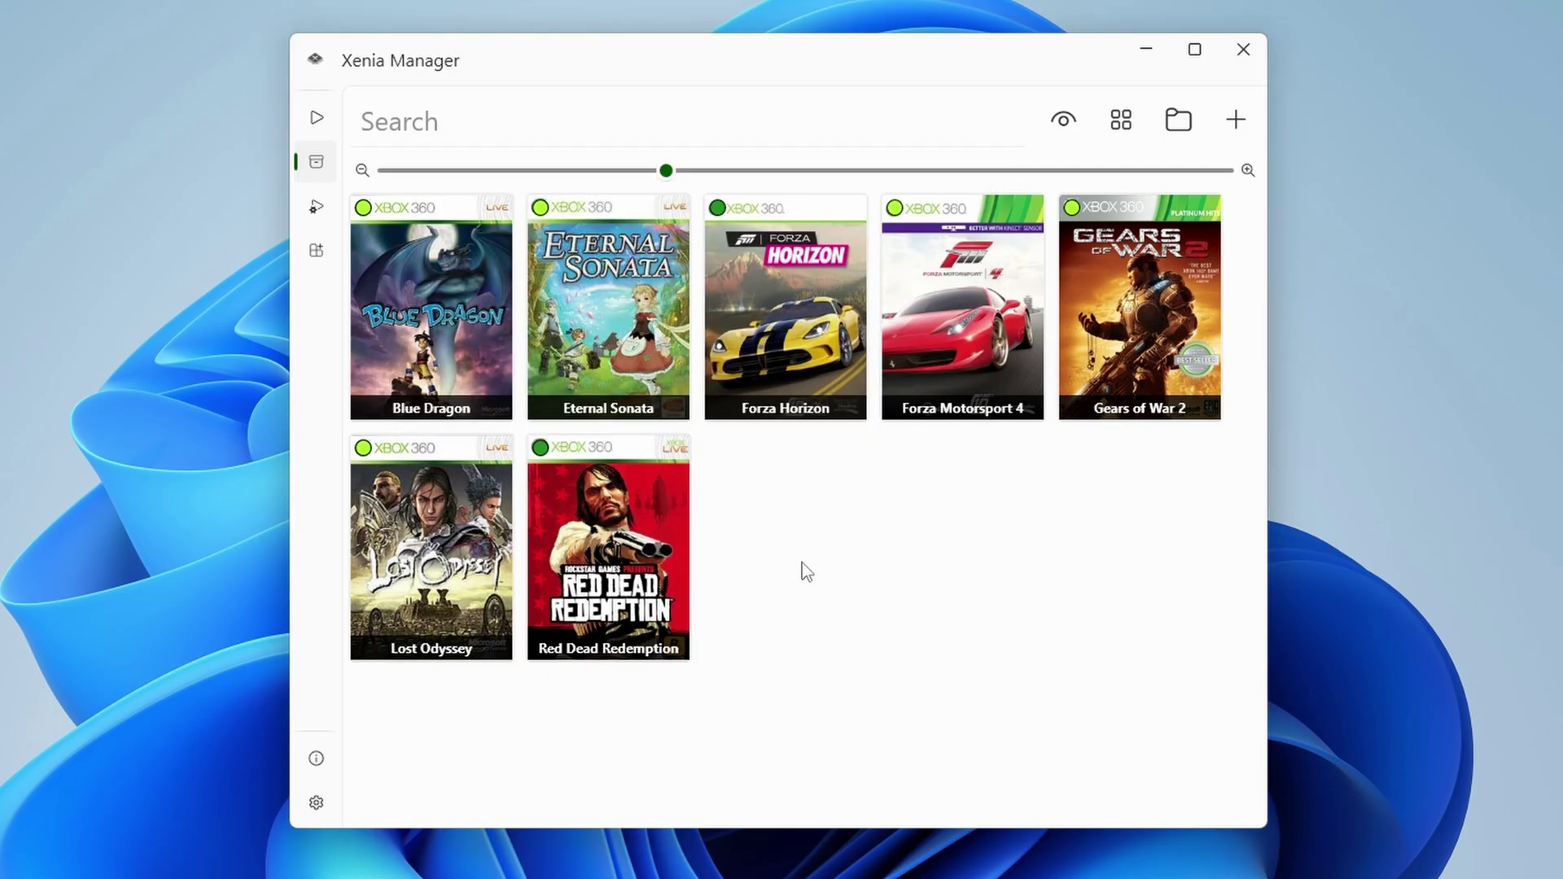
Enable the 60 FPS patch in Lost Odyssey's patch configuration and close the patch list
right_click(429, 547)
mouse_move(560, 604)
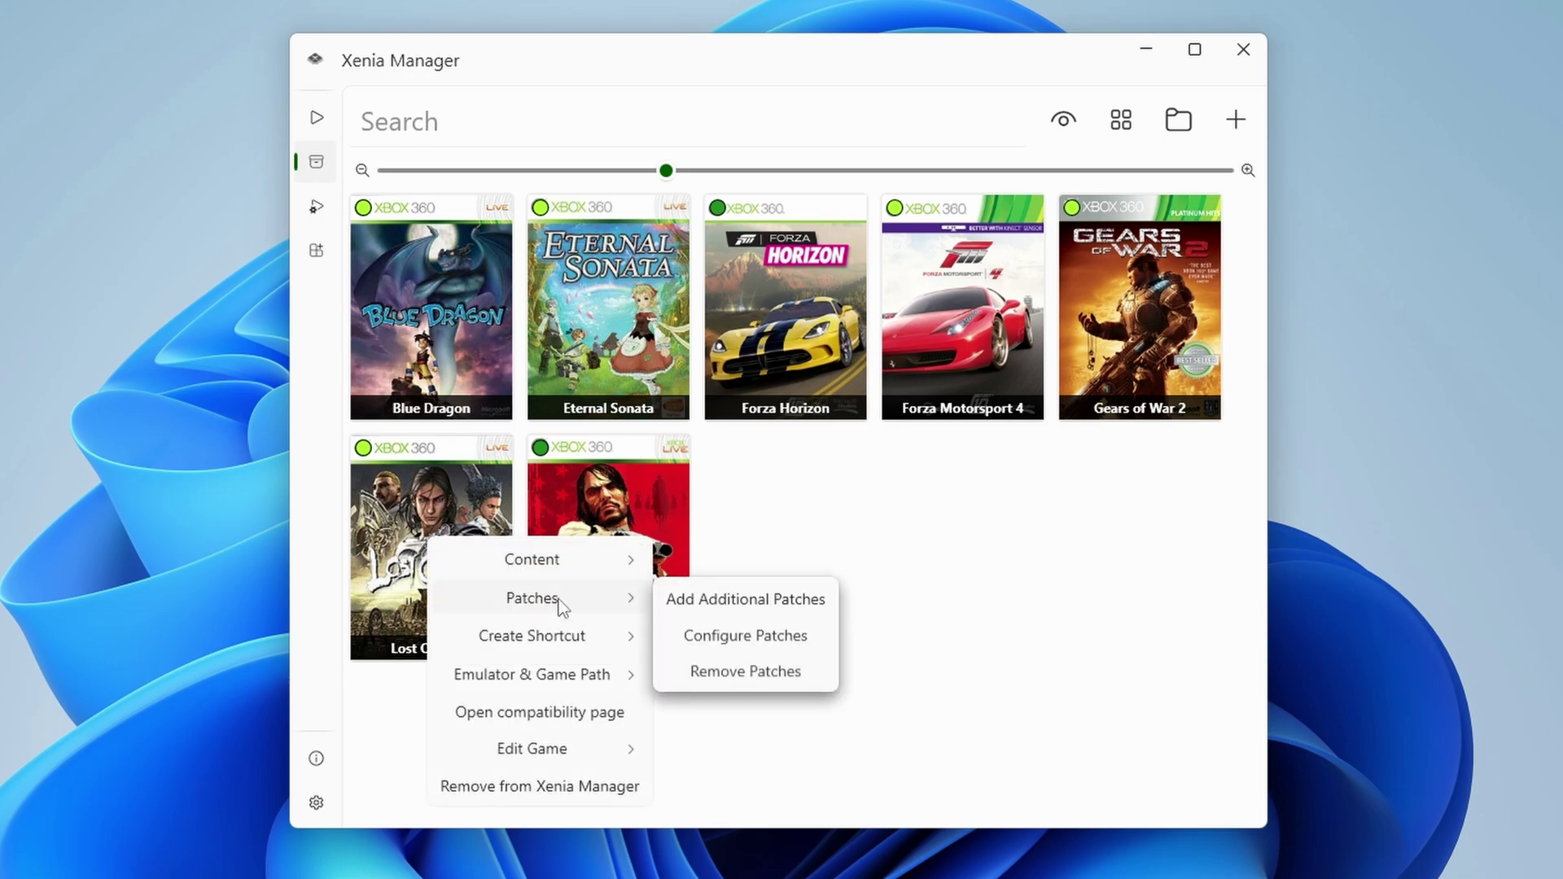
click(761, 637)
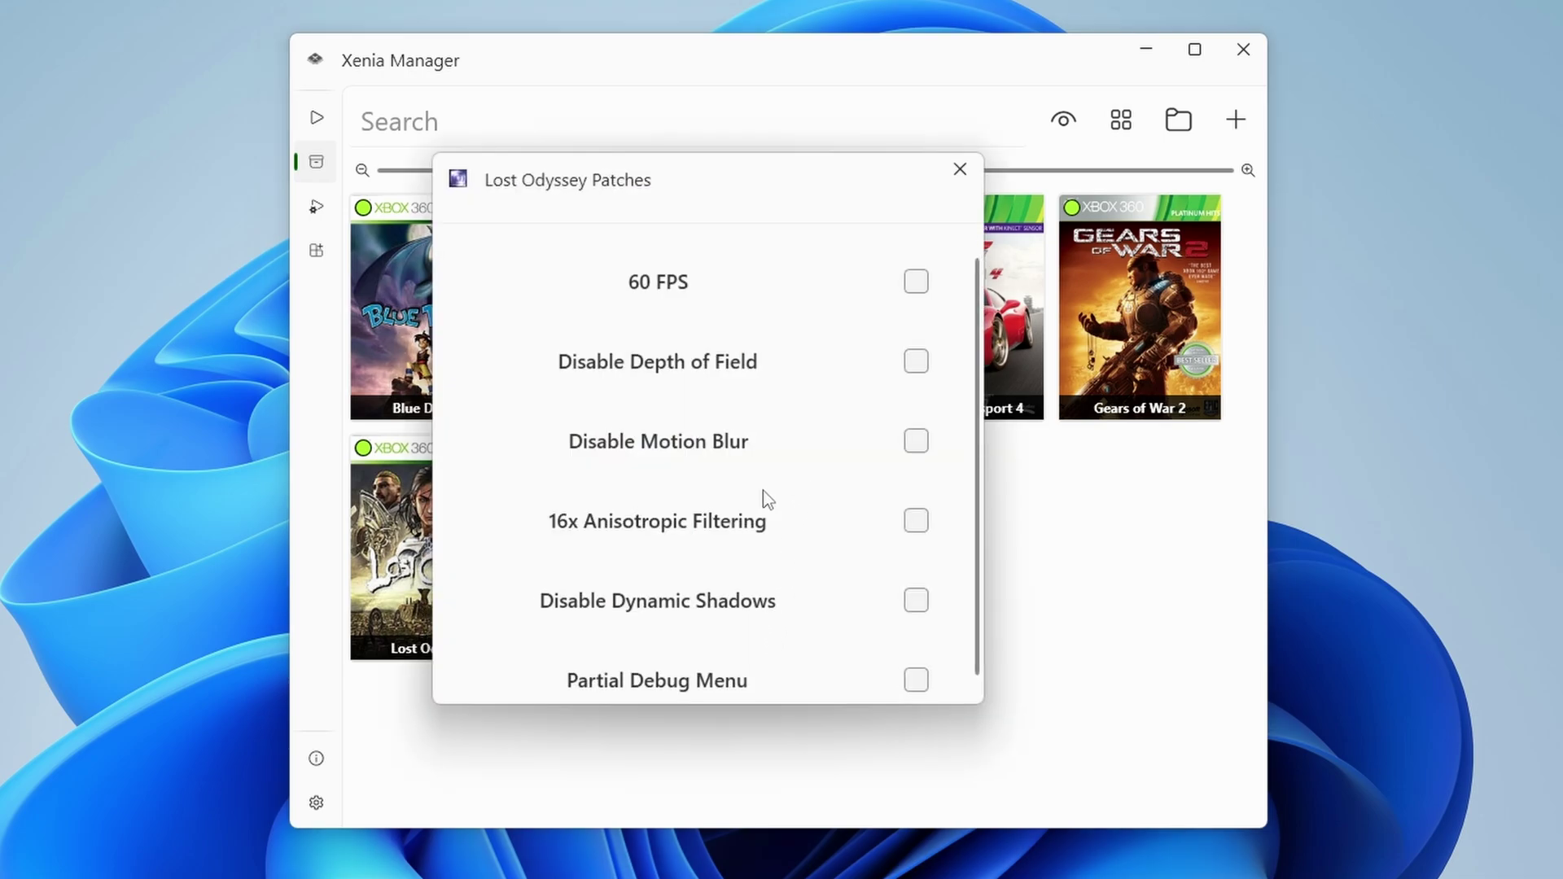
scroll(806, 395, down, 1)
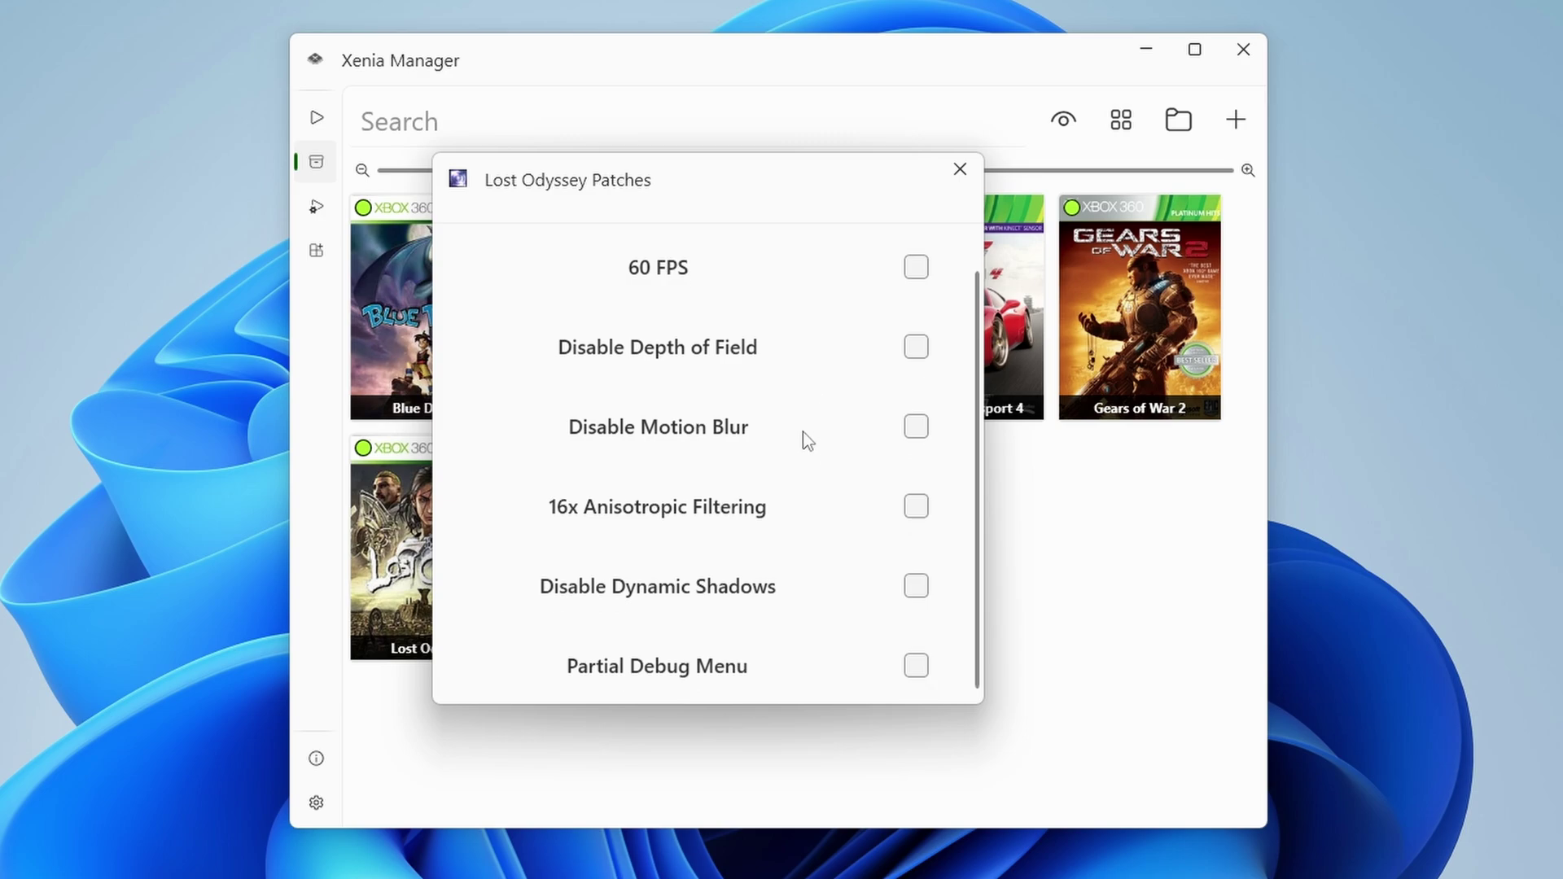
scroll(807, 444, up, 1)
click(916, 283)
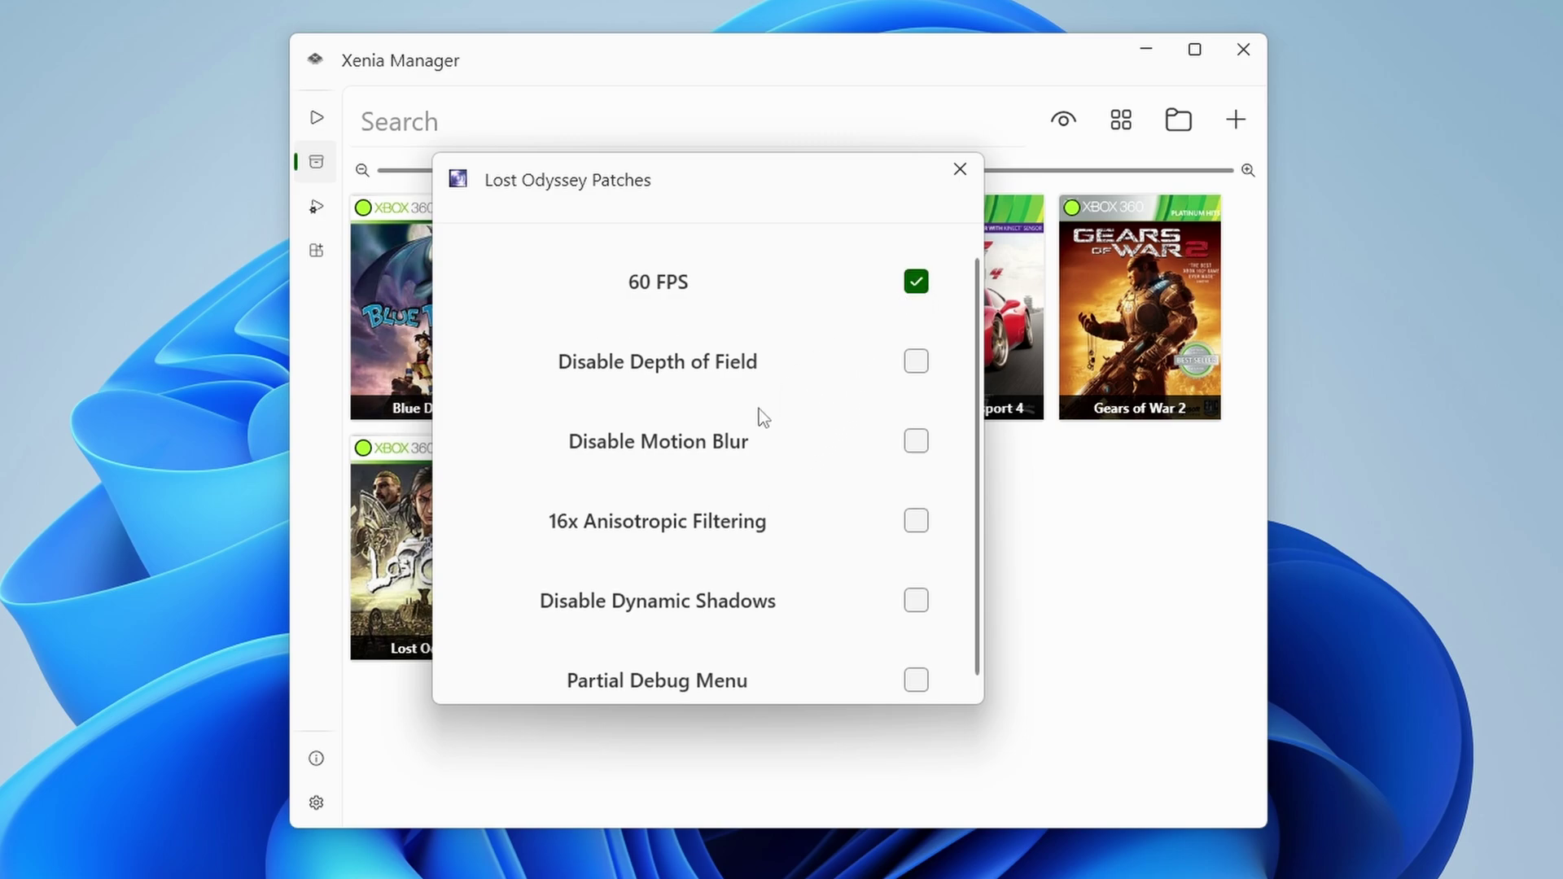
scroll(759, 409, down, 1)
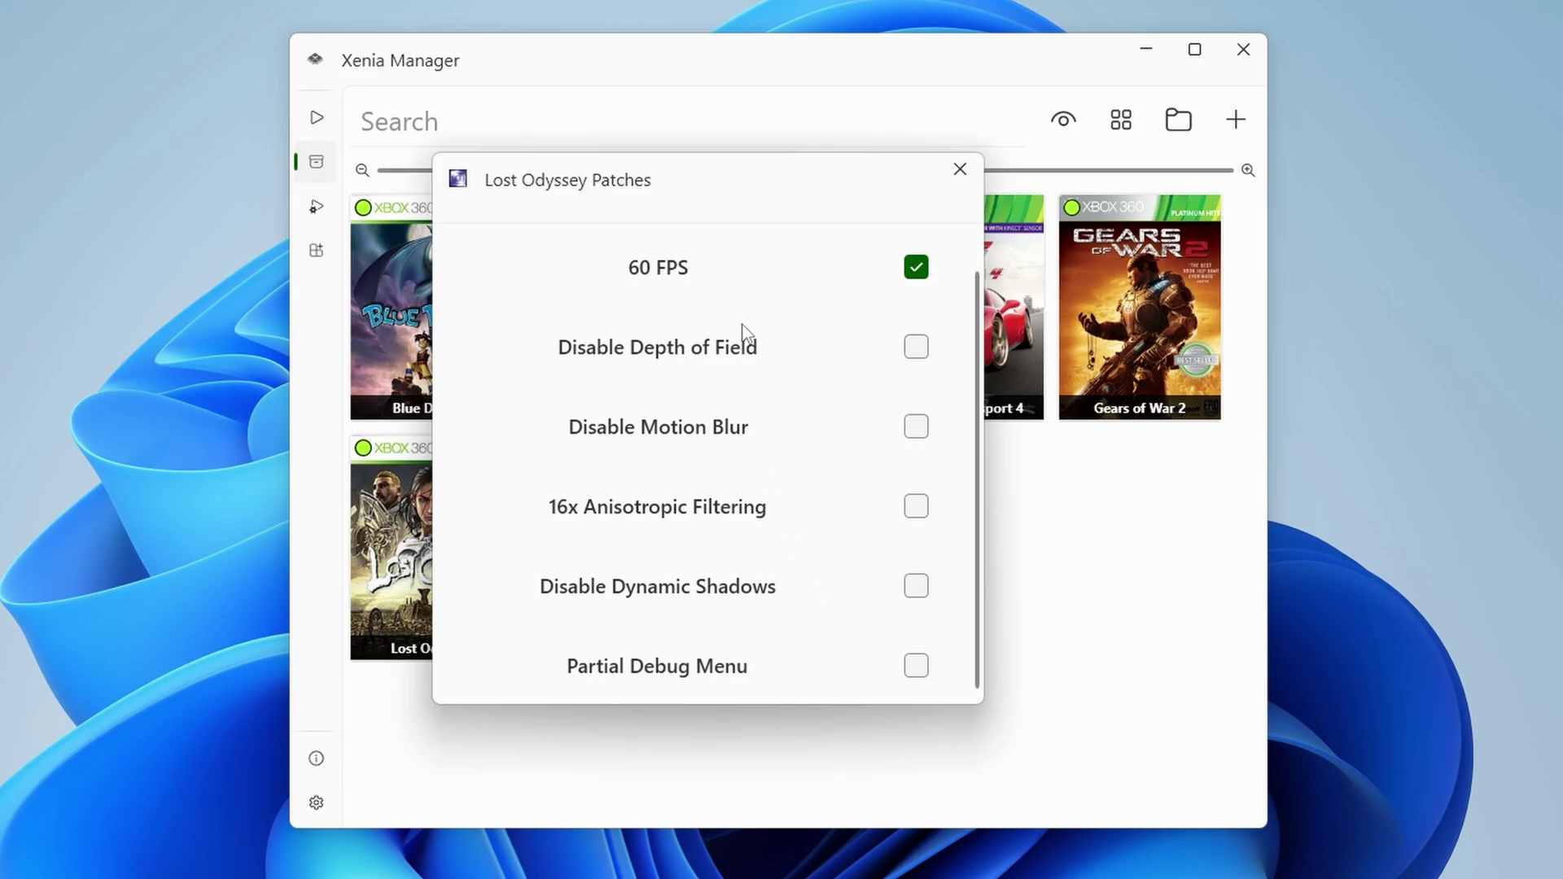
click(960, 169)
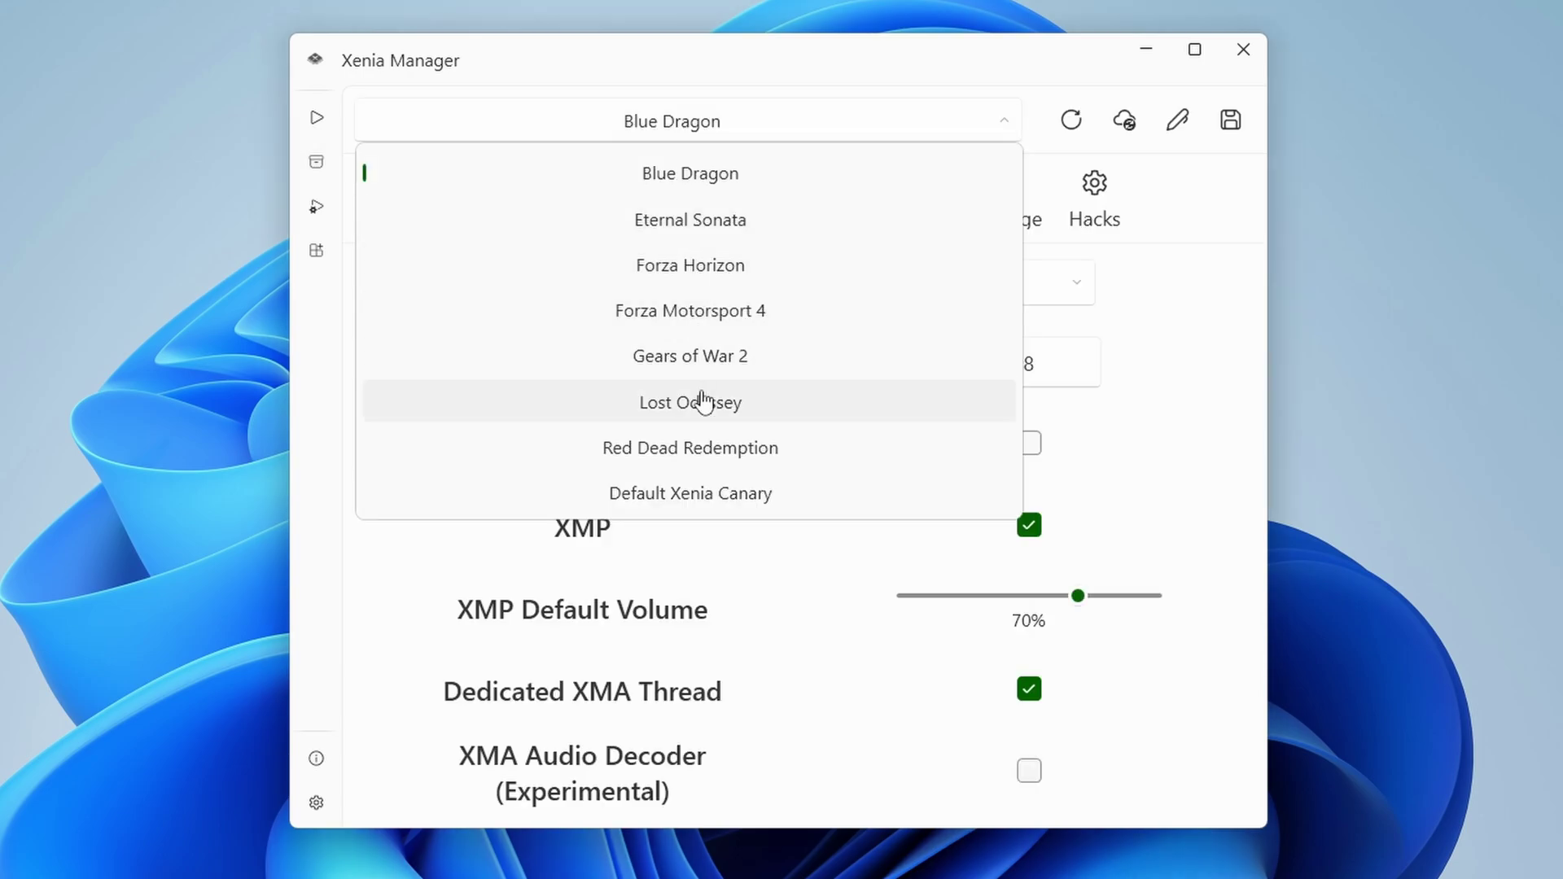
Load the optimized settings for Lost Odyssey and dismiss the notice
click(701, 403)
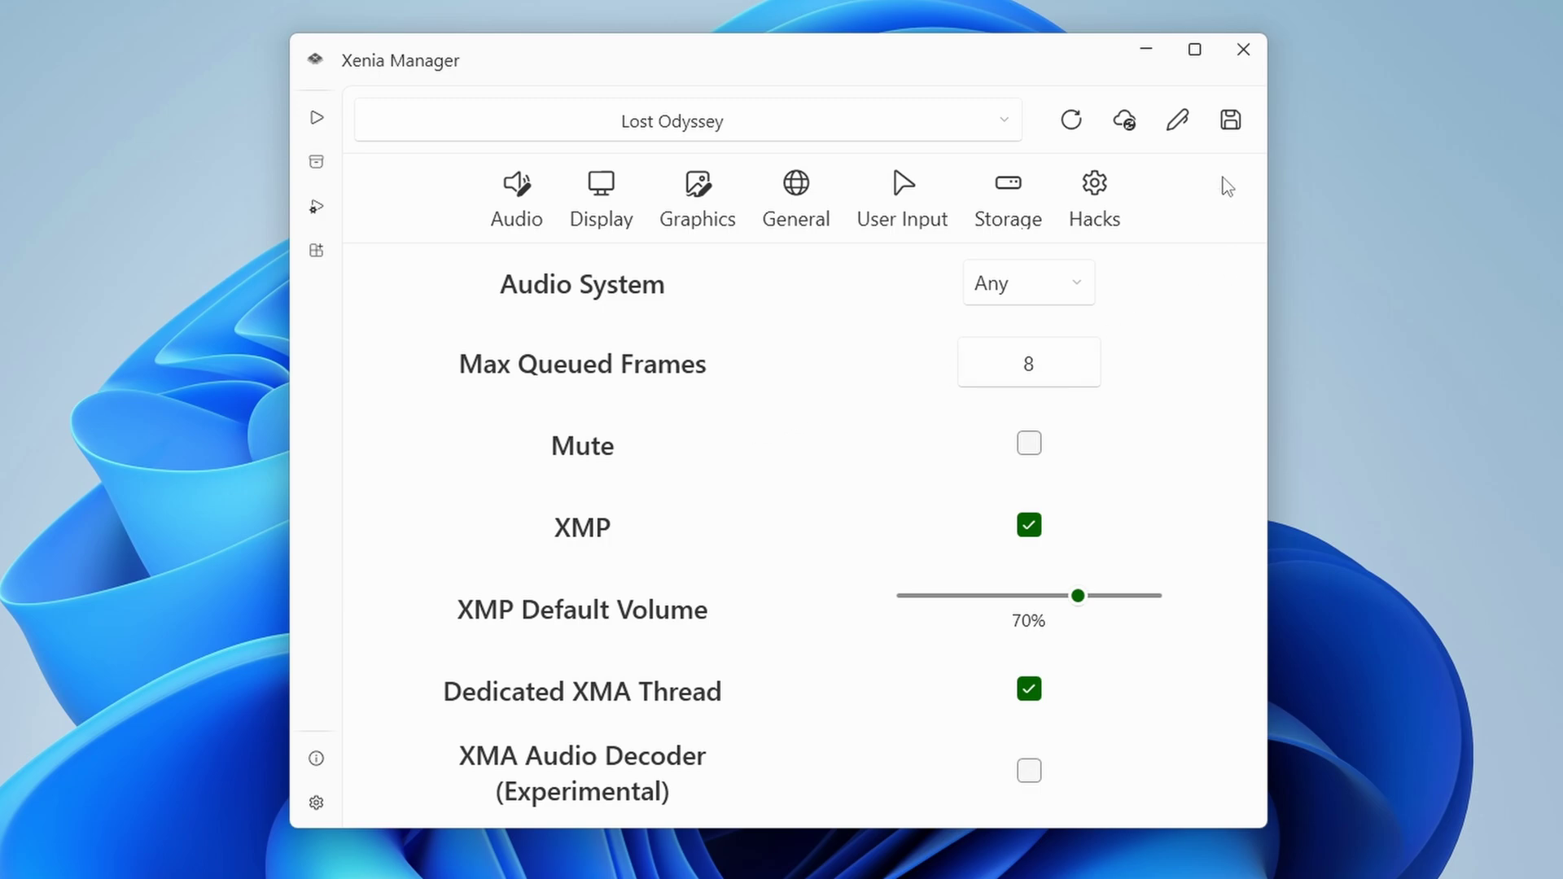
click(1130, 122)
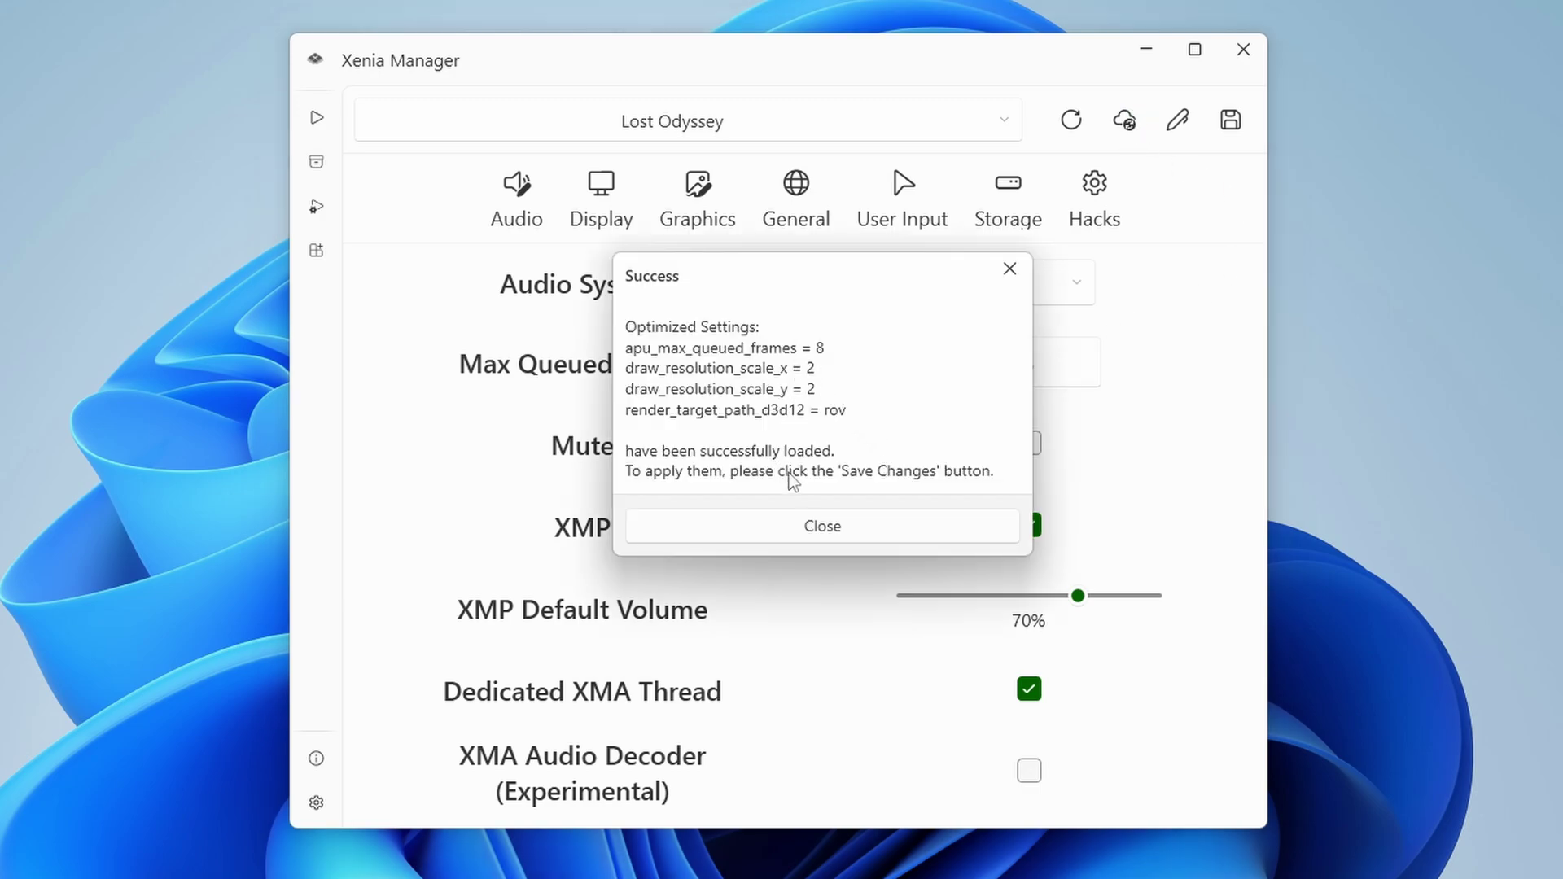
click(822, 527)
Enable Fullscreen in Lost Odyssey's display settings, save the changes and return to the game library
click(602, 204)
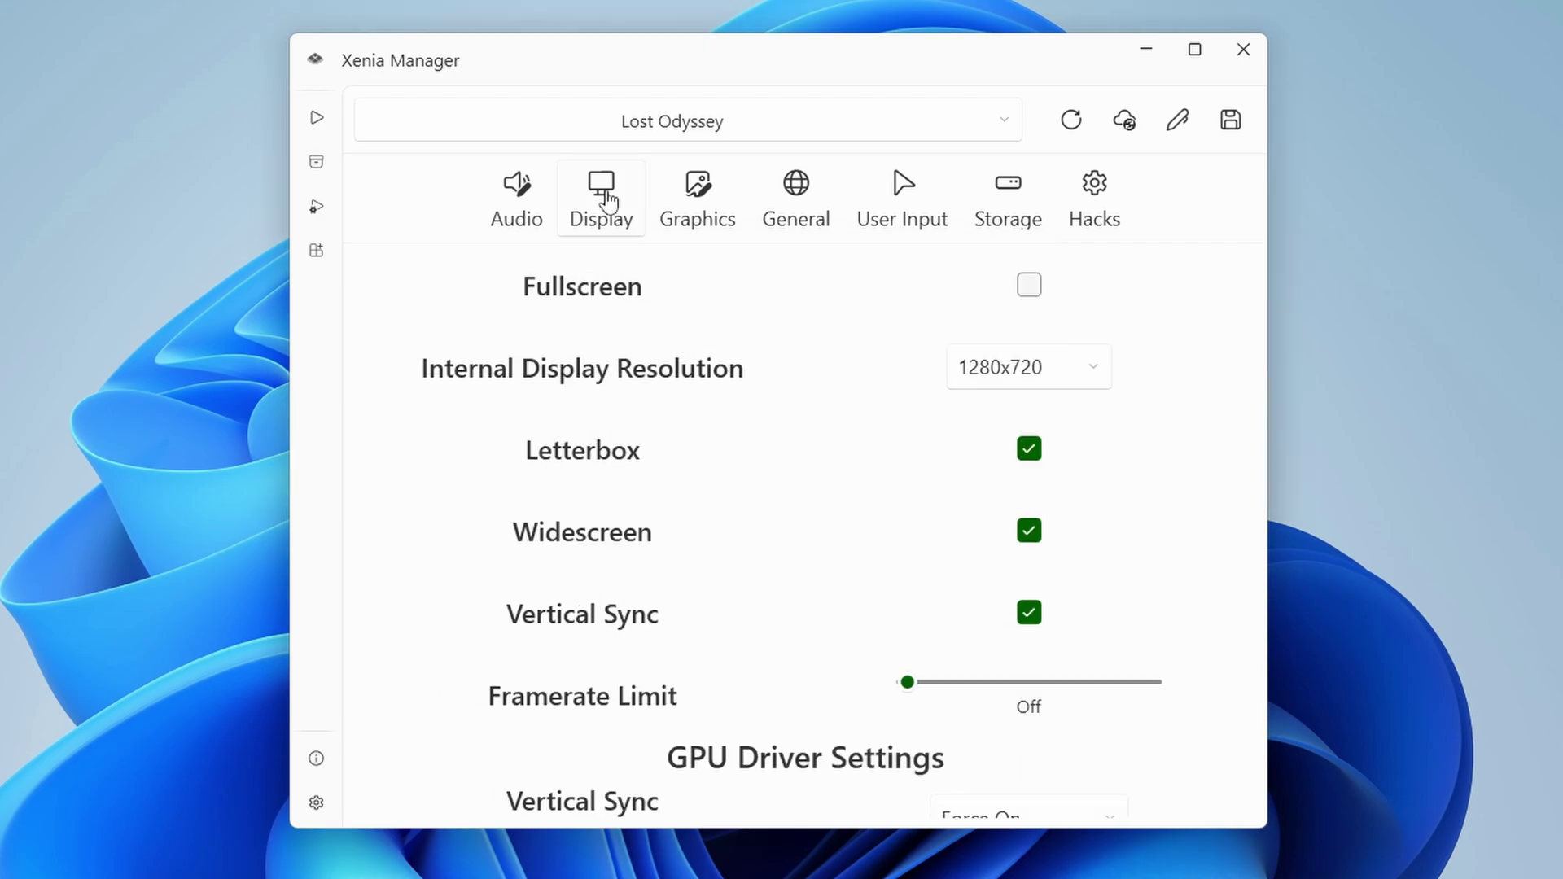
click(1029, 286)
click(1232, 122)
click(833, 490)
click(323, 169)
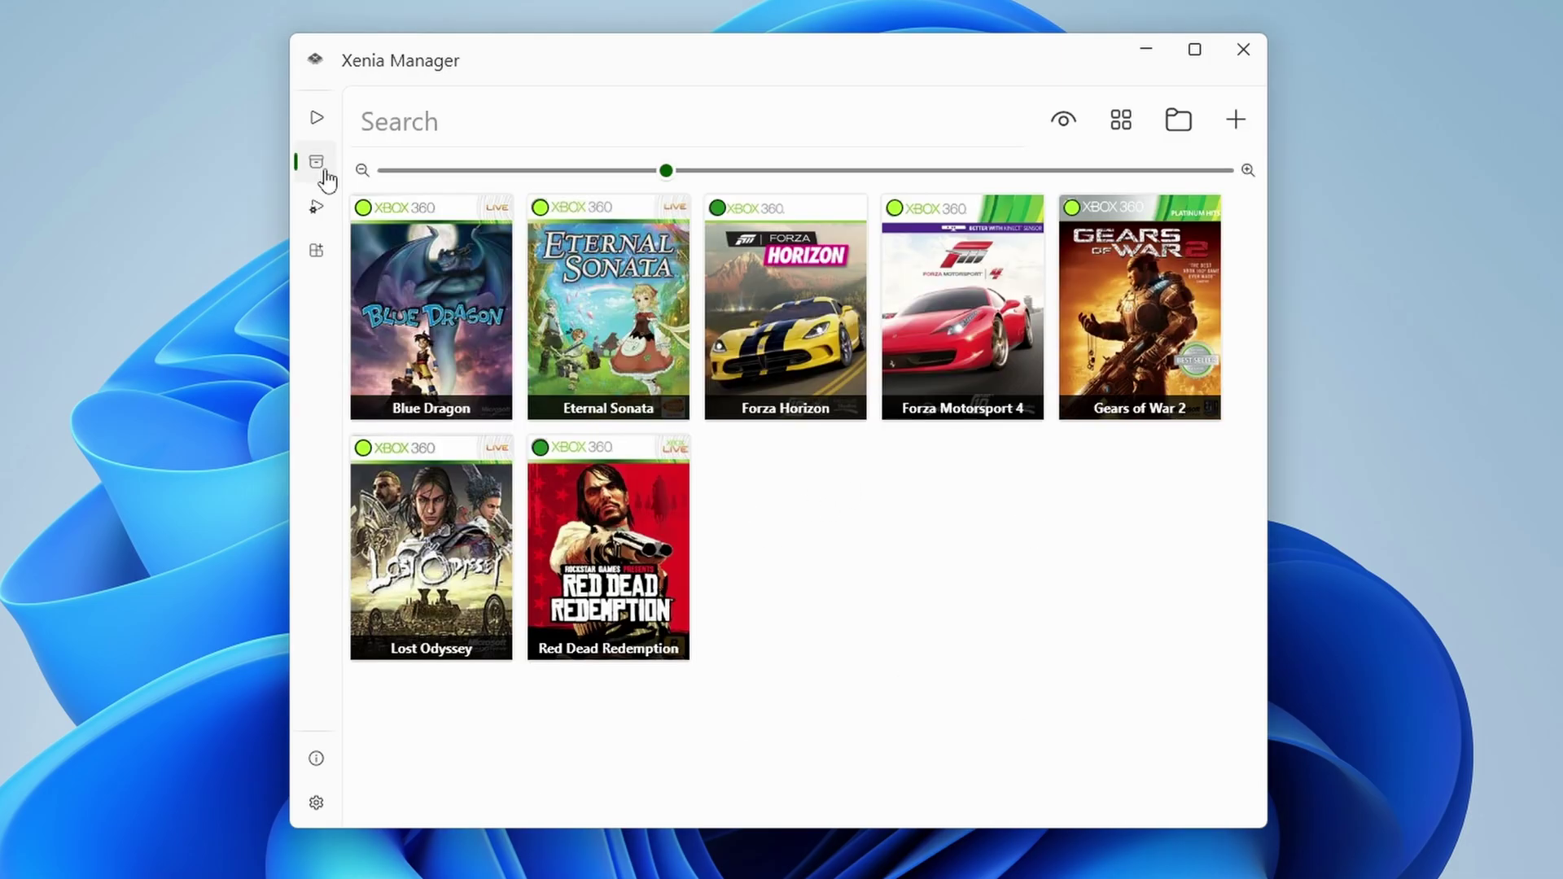
Enable Auto-Update Xenia and Automatic Save Backup in the manager's settings, keeping the backup profile on Slot 1
click(316, 804)
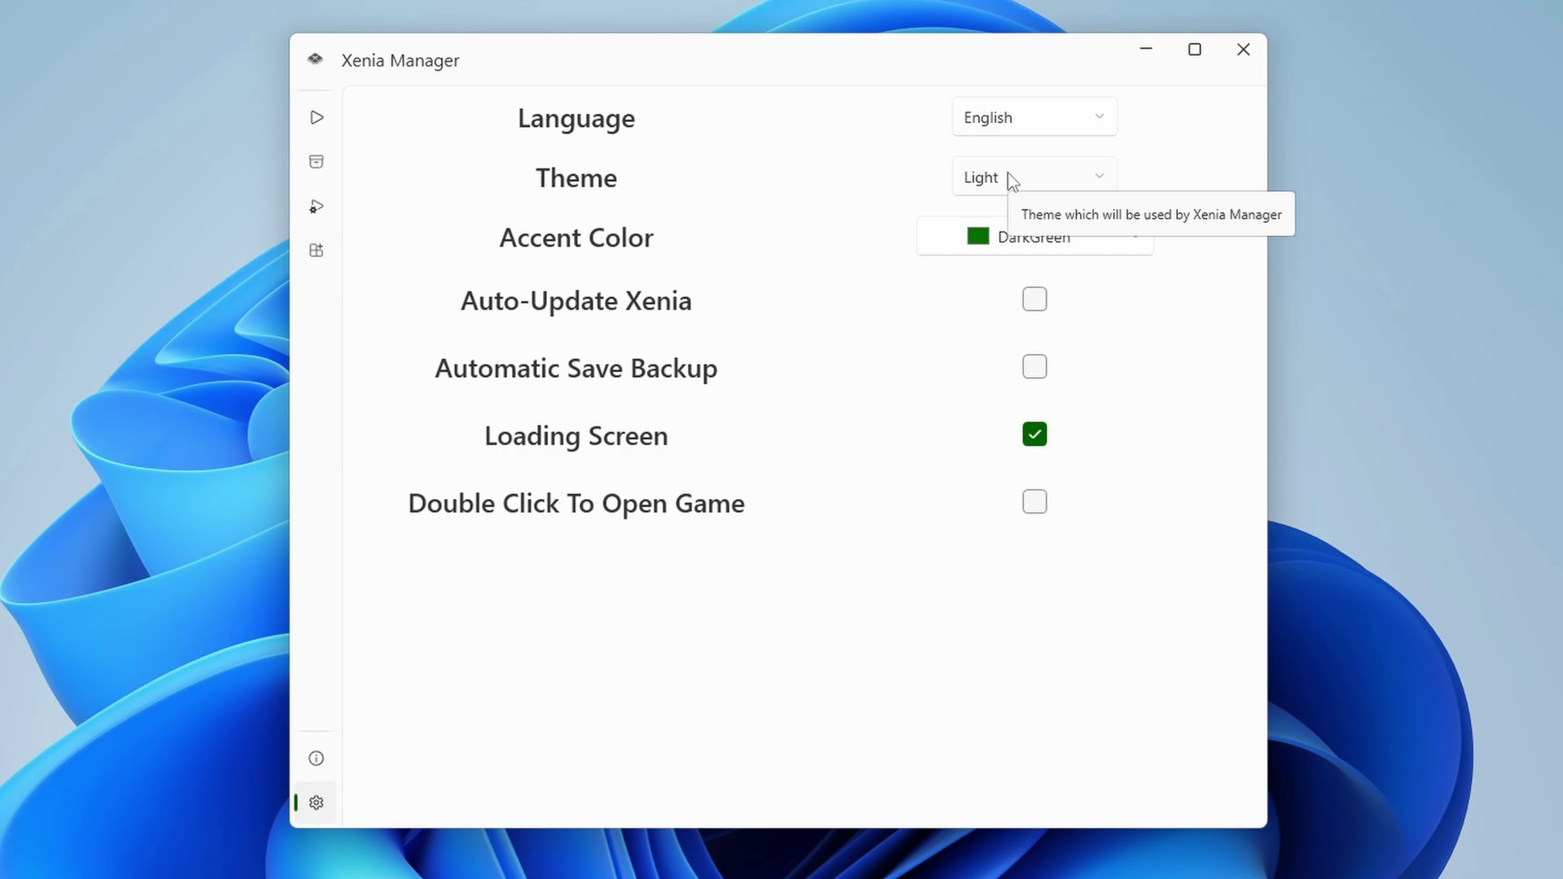
click(1040, 308)
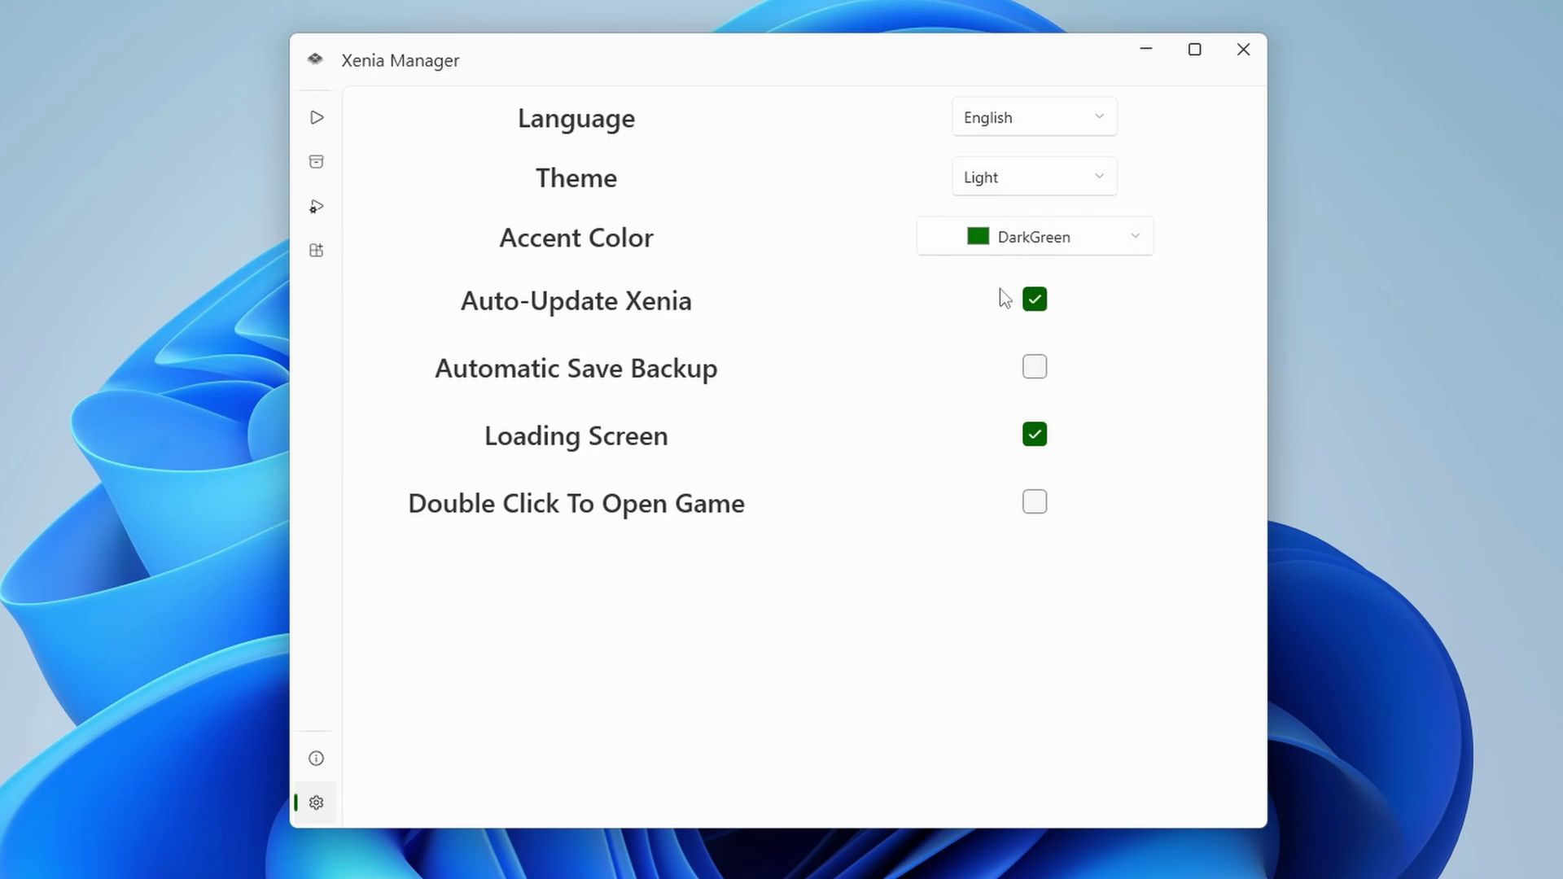
click(1034, 374)
click(1001, 430)
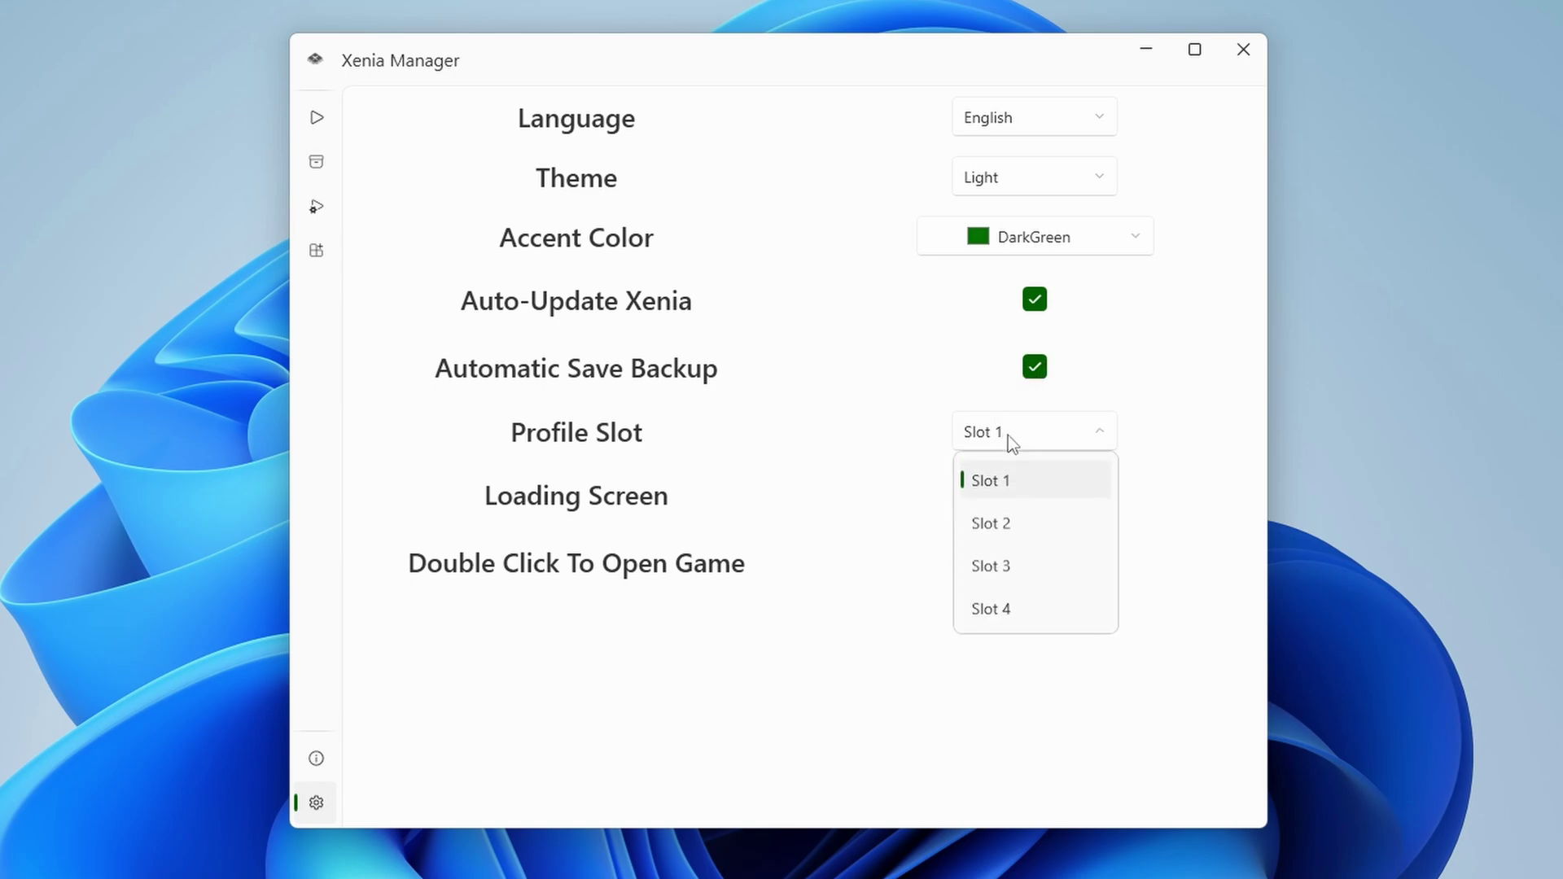
click(1026, 433)
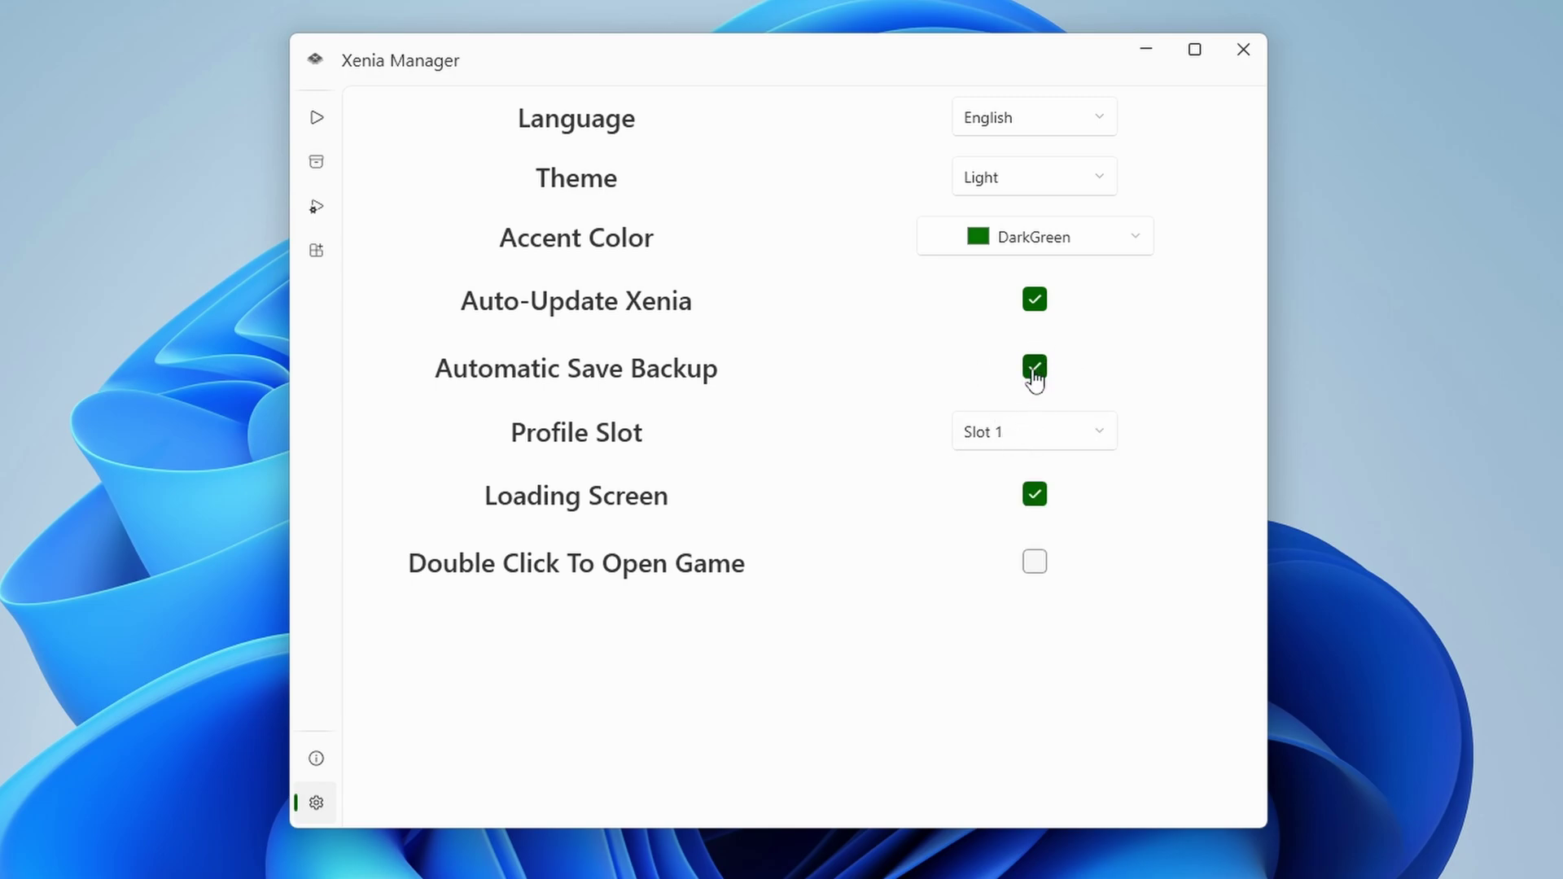
mouse_move(1034, 379)
Enable Double Click To Open Game and return to the game library
mouse_move(1044, 571)
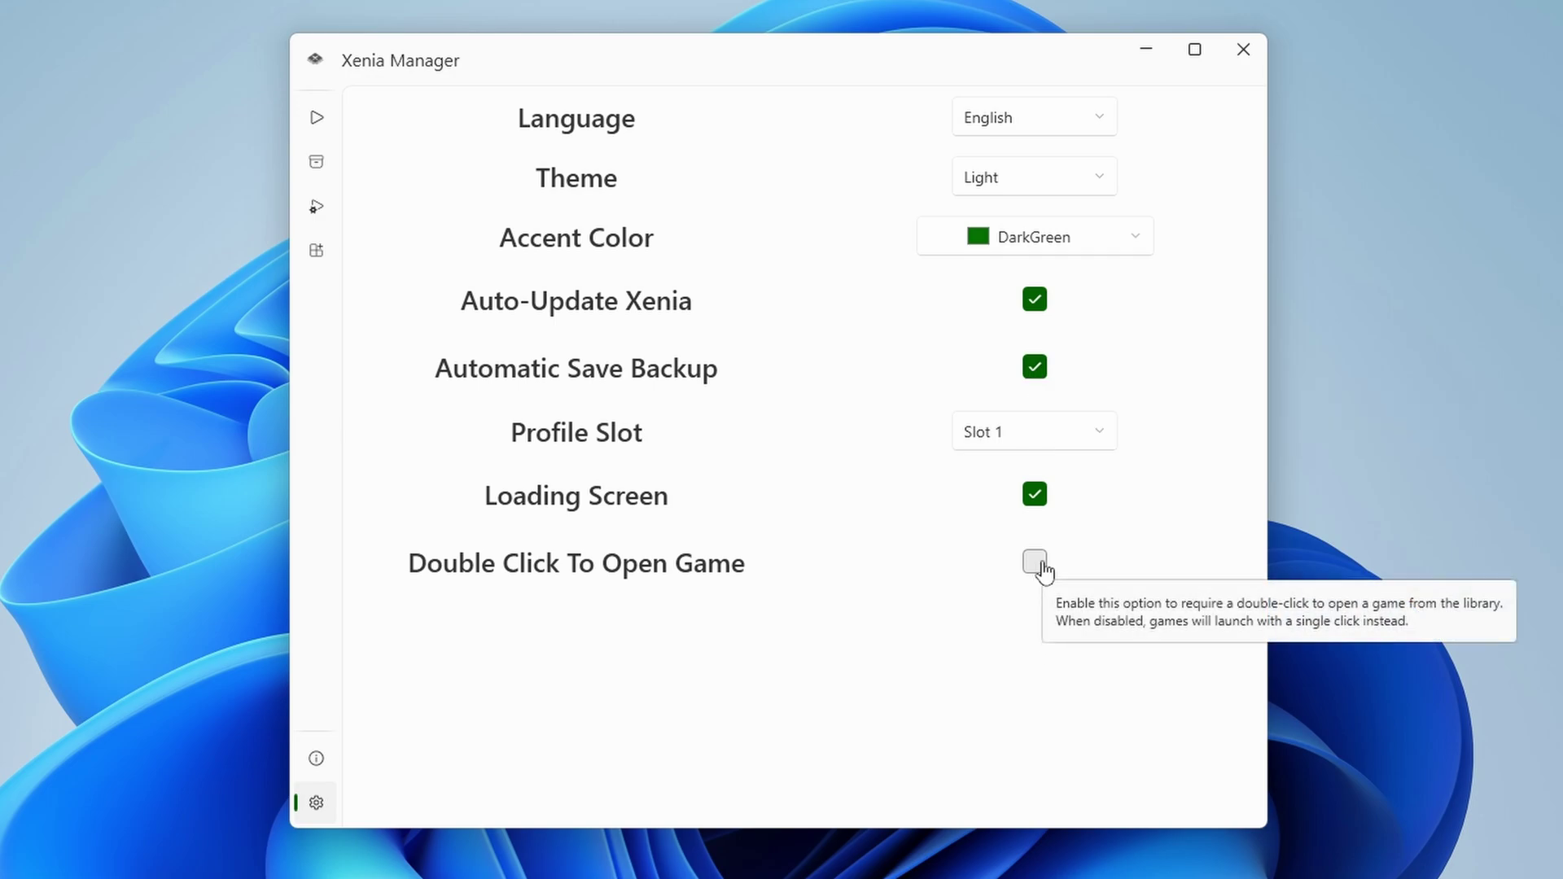
click(1043, 574)
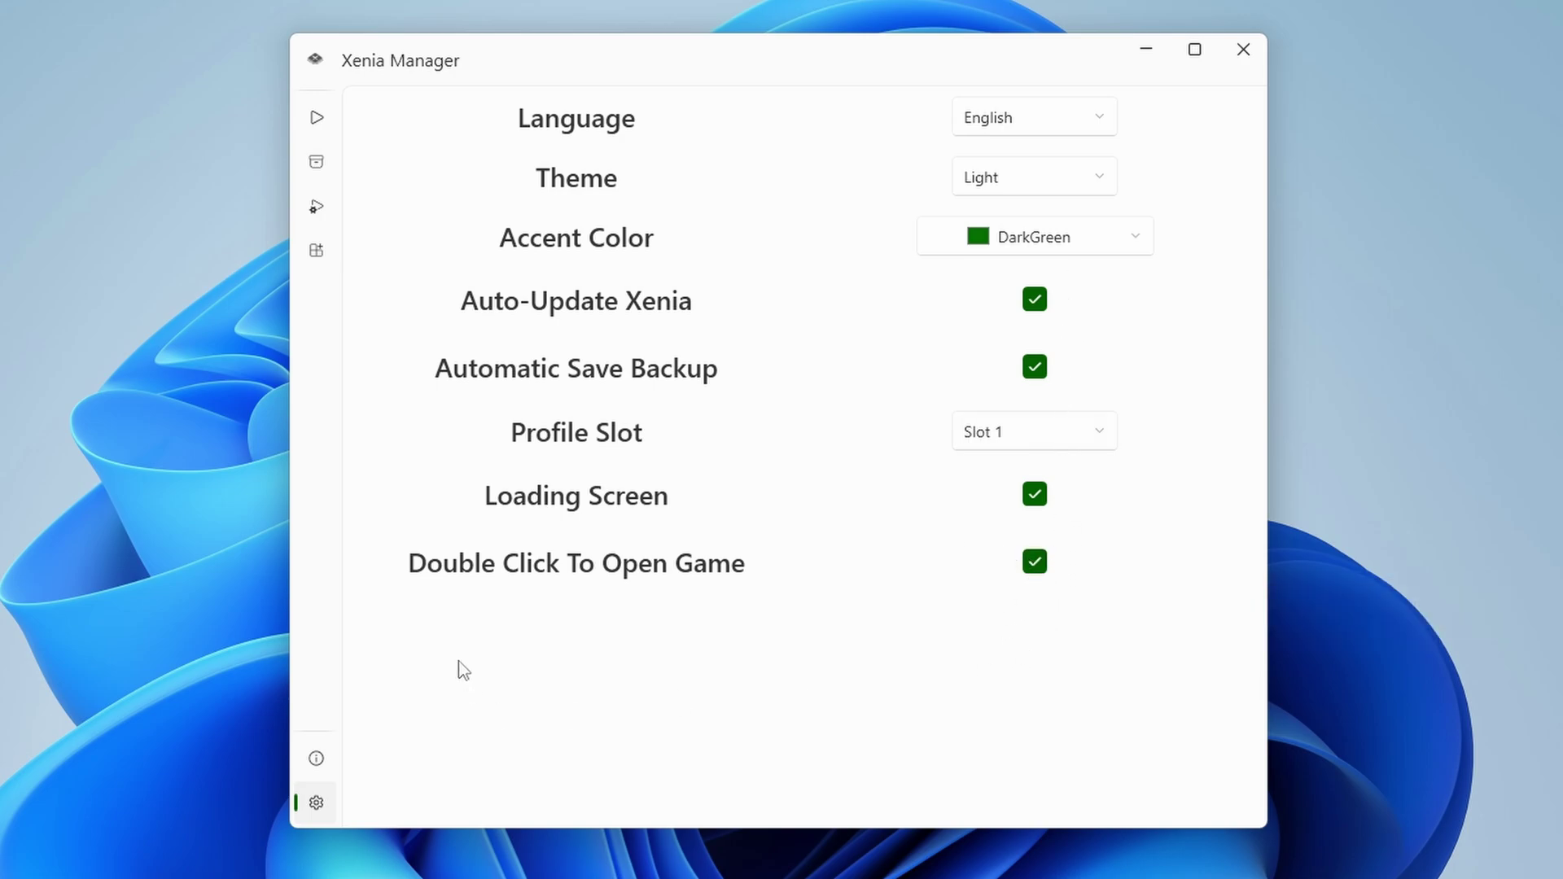
click(324, 158)
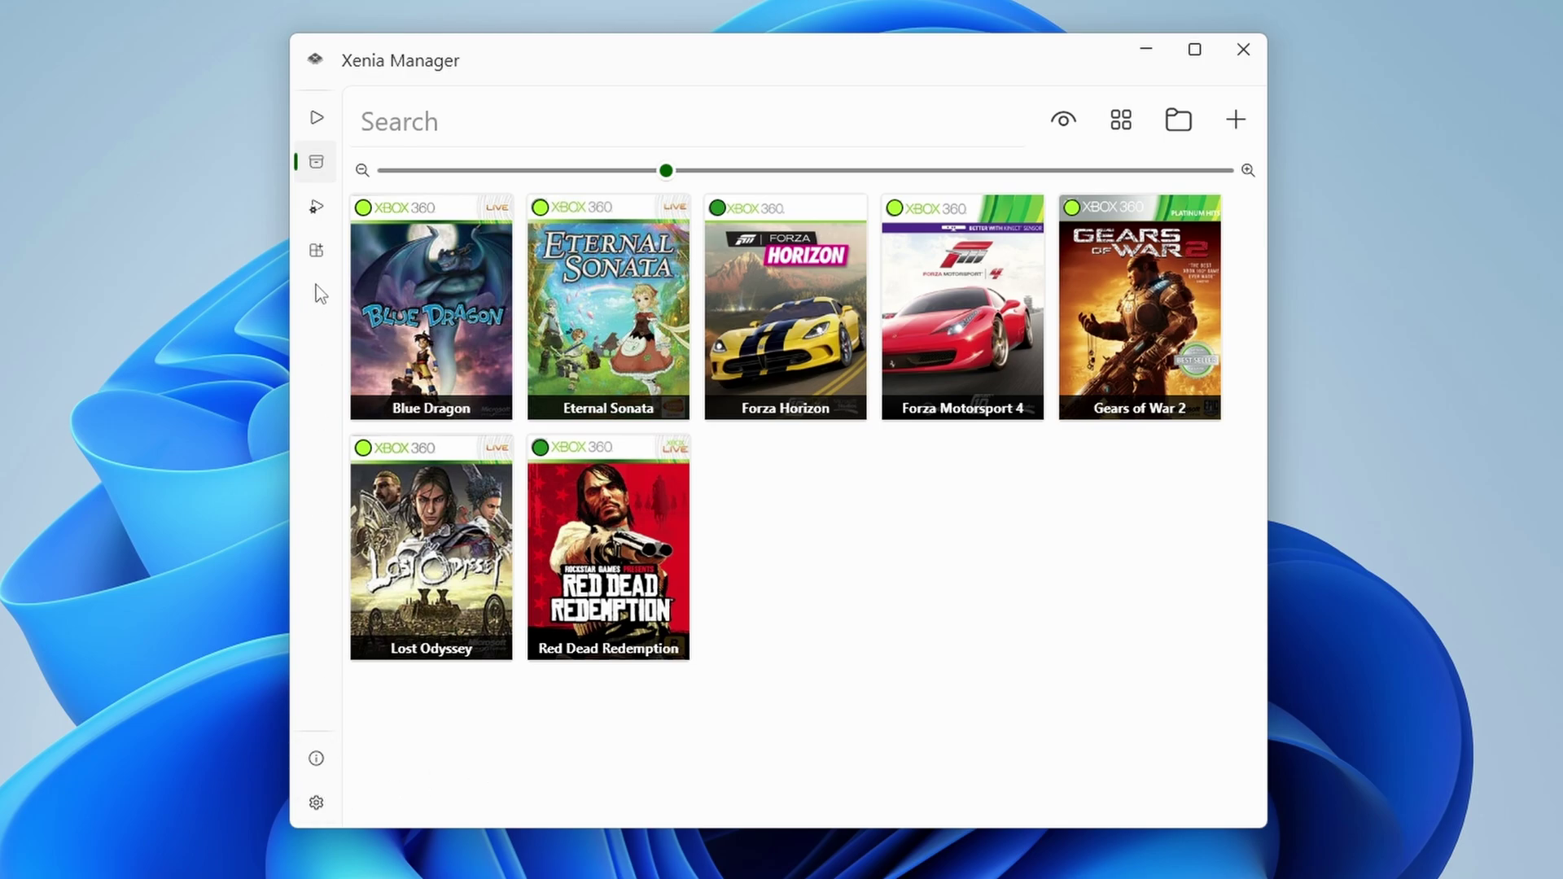
Look at the first option in Blue Dragon's User Input settings
click(321, 208)
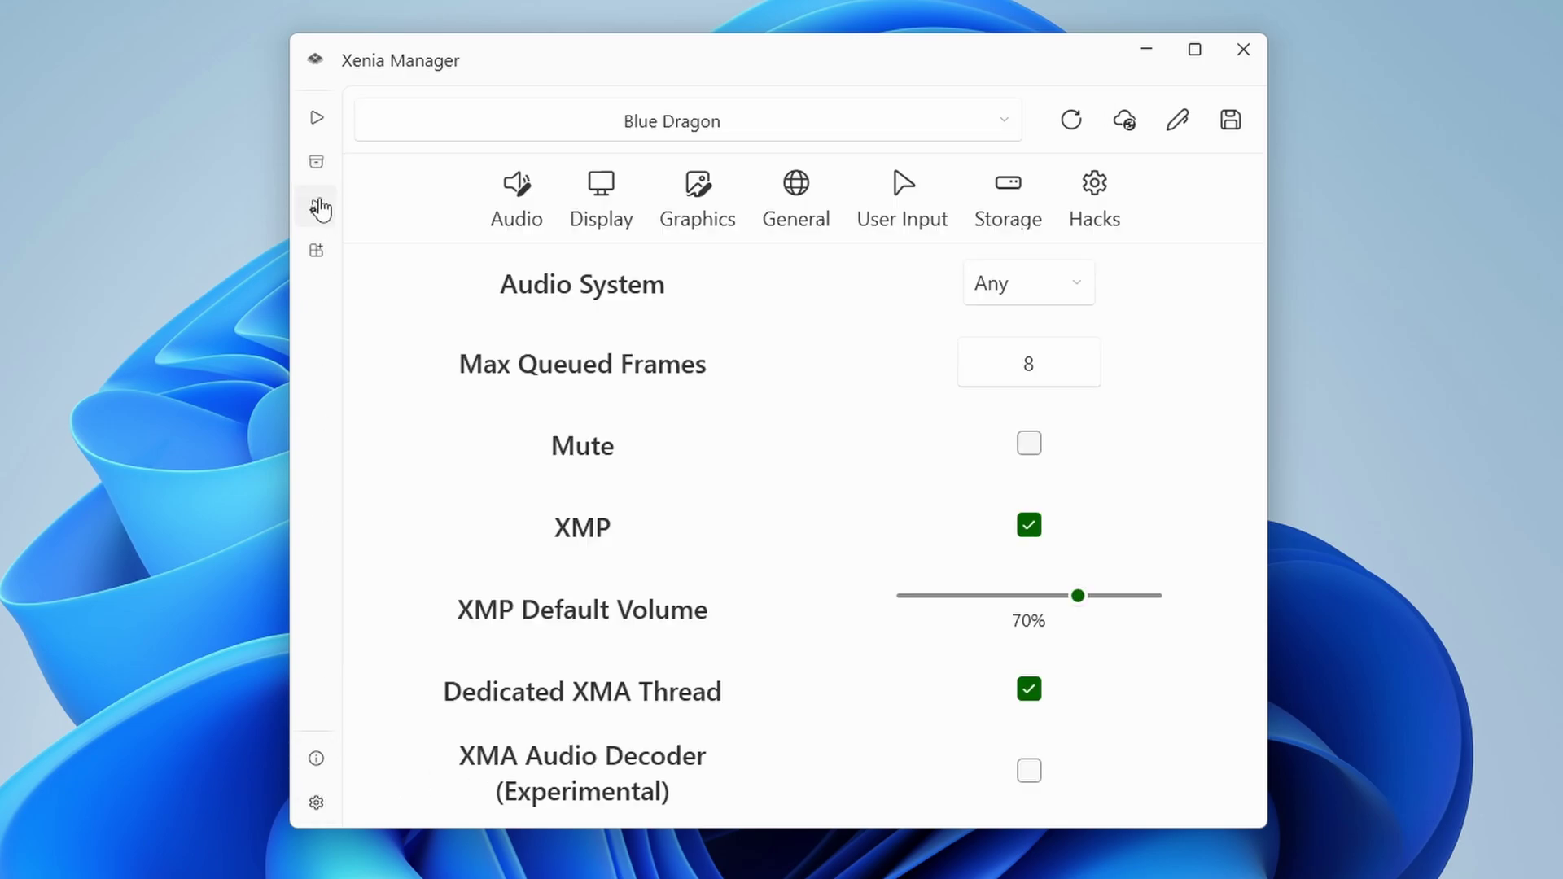
click(898, 189)
click(1017, 285)
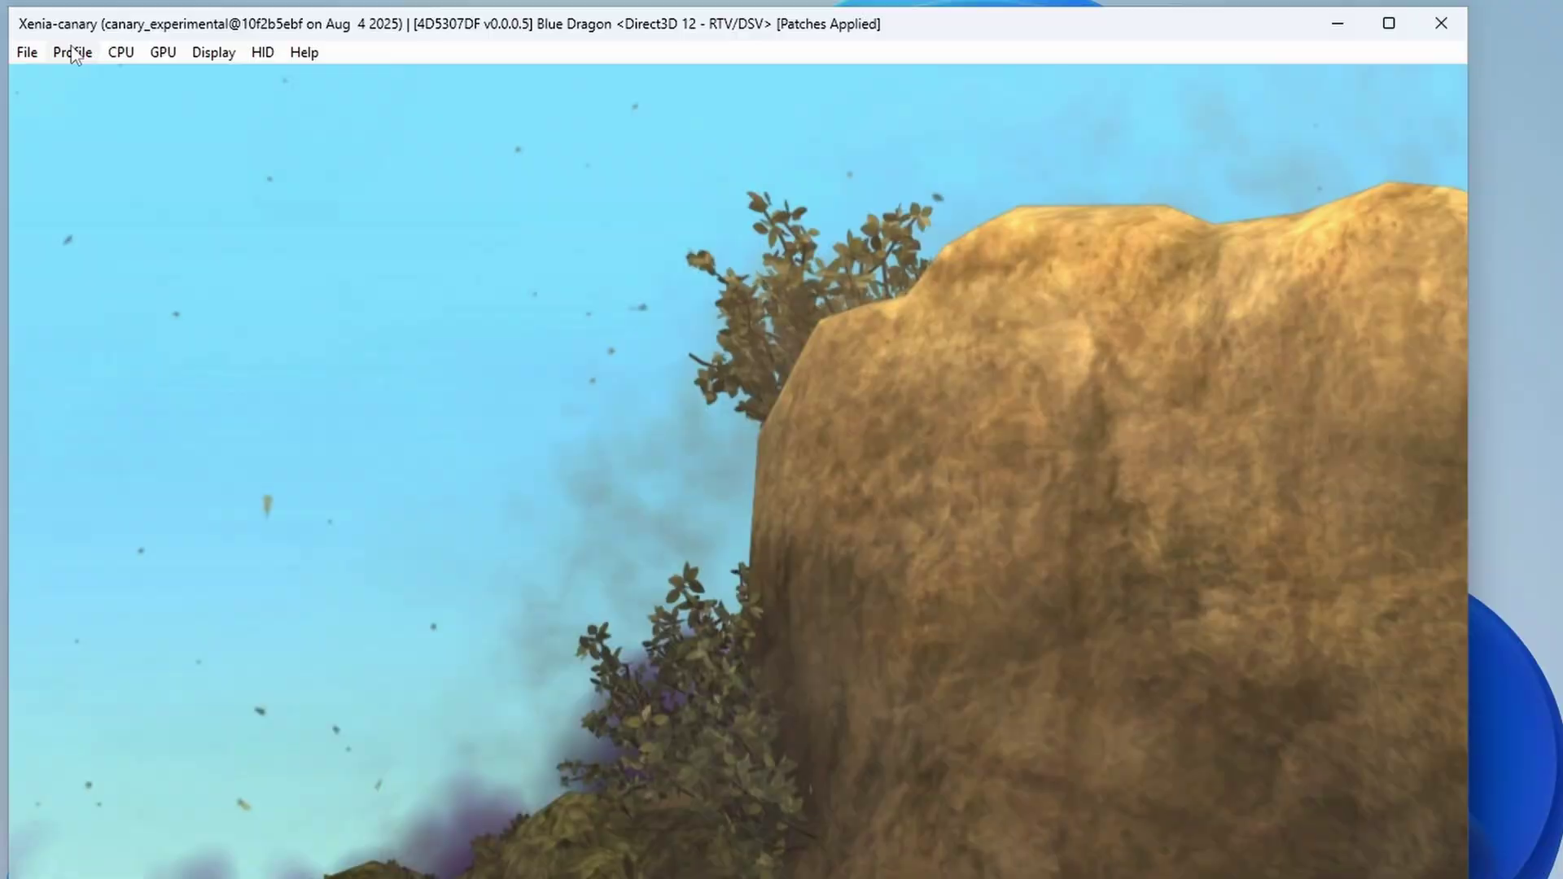
Exit Xenia Canary while Blue Dragon is running
click(28, 53)
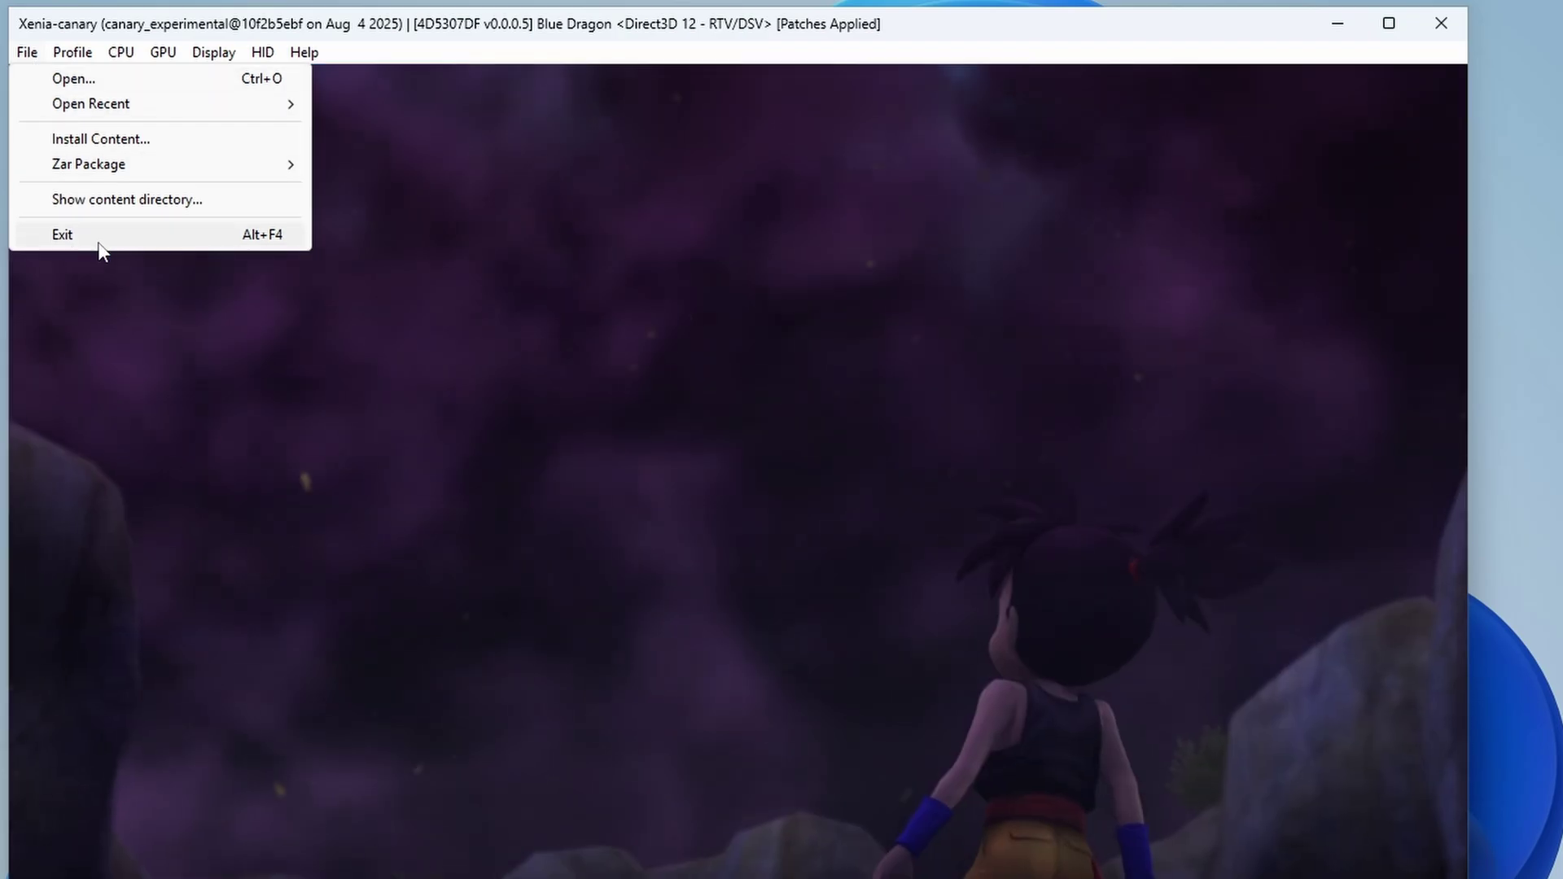
click(96, 236)
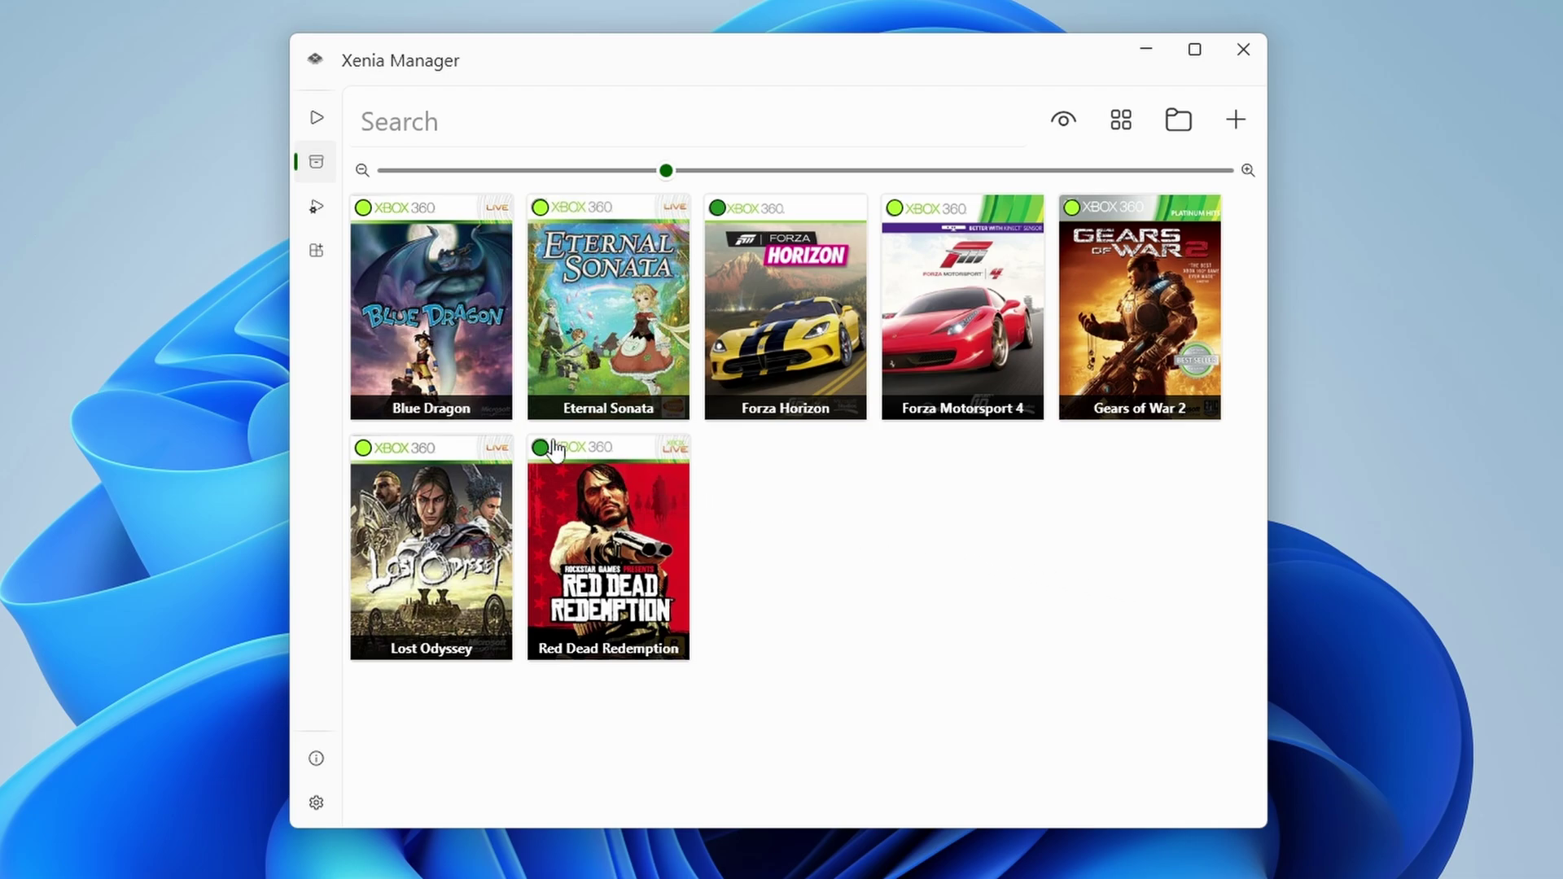
View Blue Dragon's installed content and browse its content types, including Installer
right_click(442, 373)
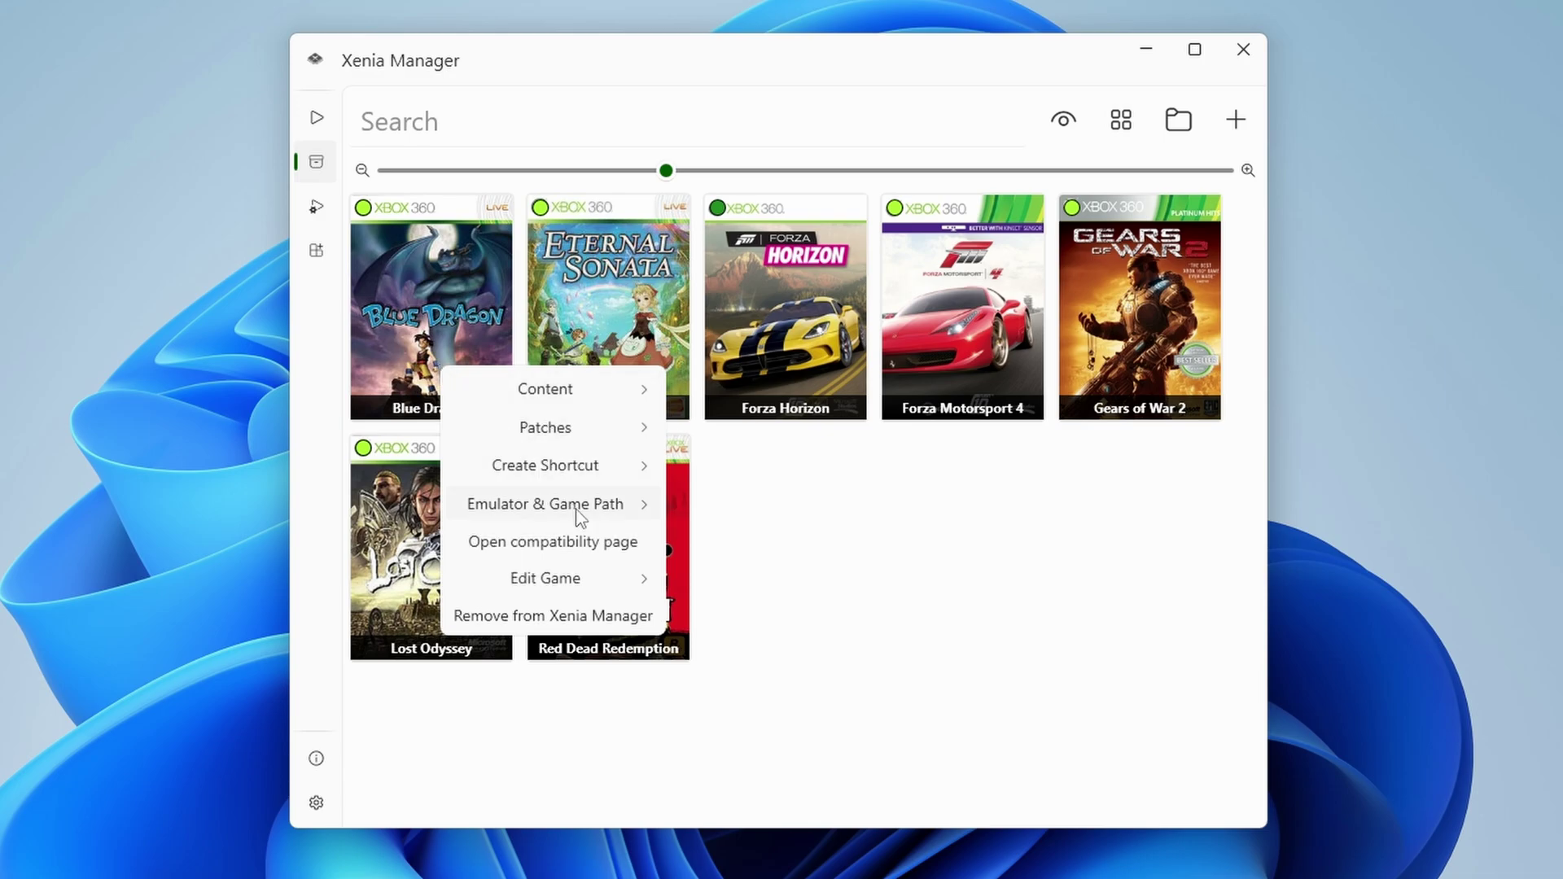
mouse_move(578, 514)
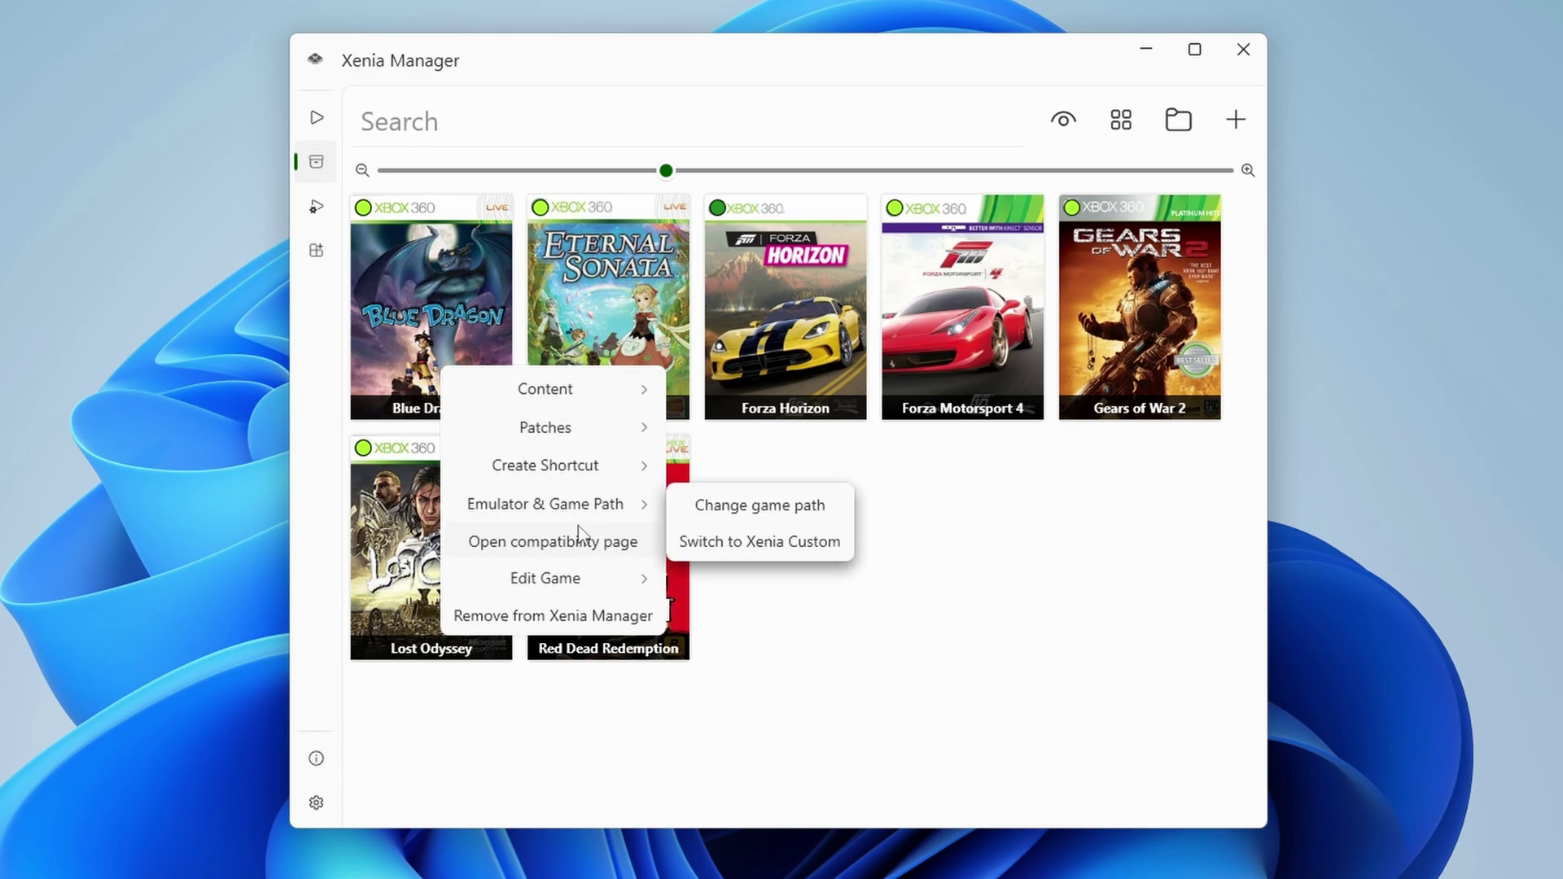
mouse_move(569, 441)
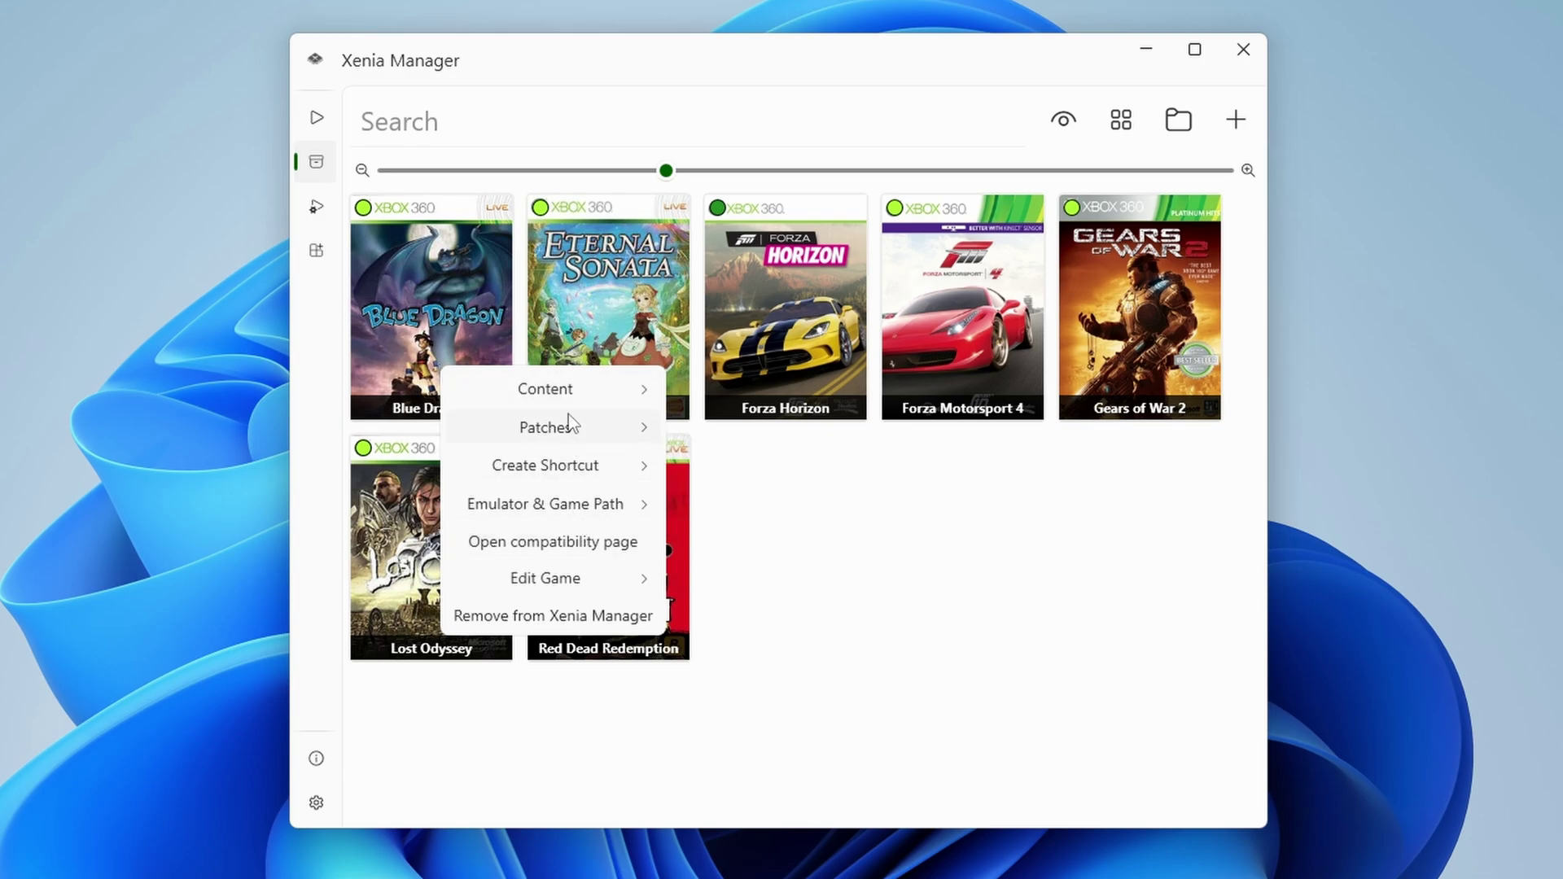
mouse_move(577, 390)
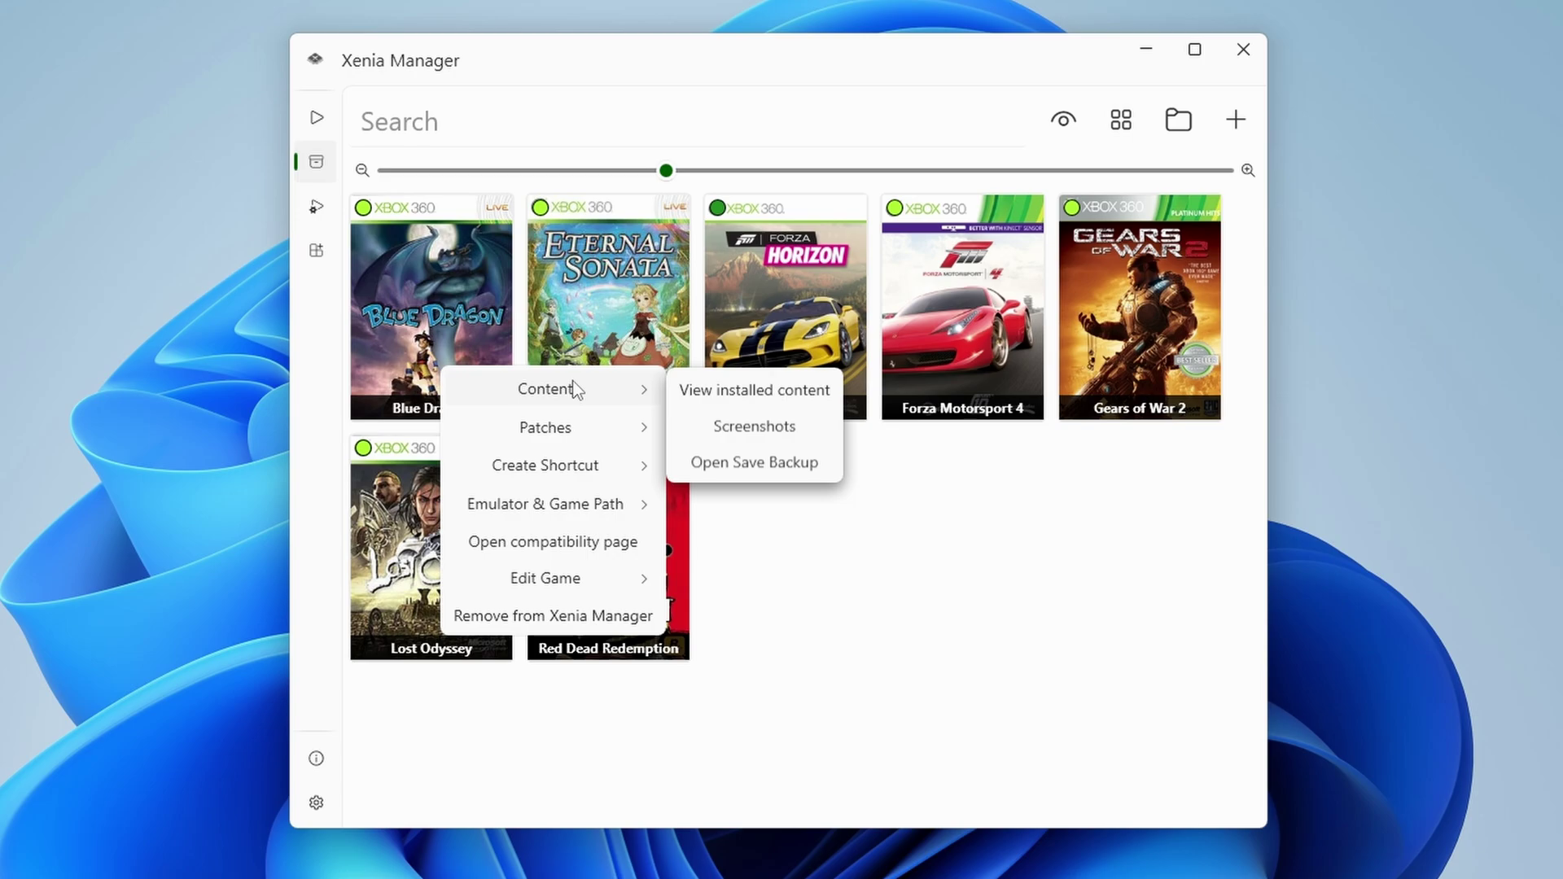
click(691, 389)
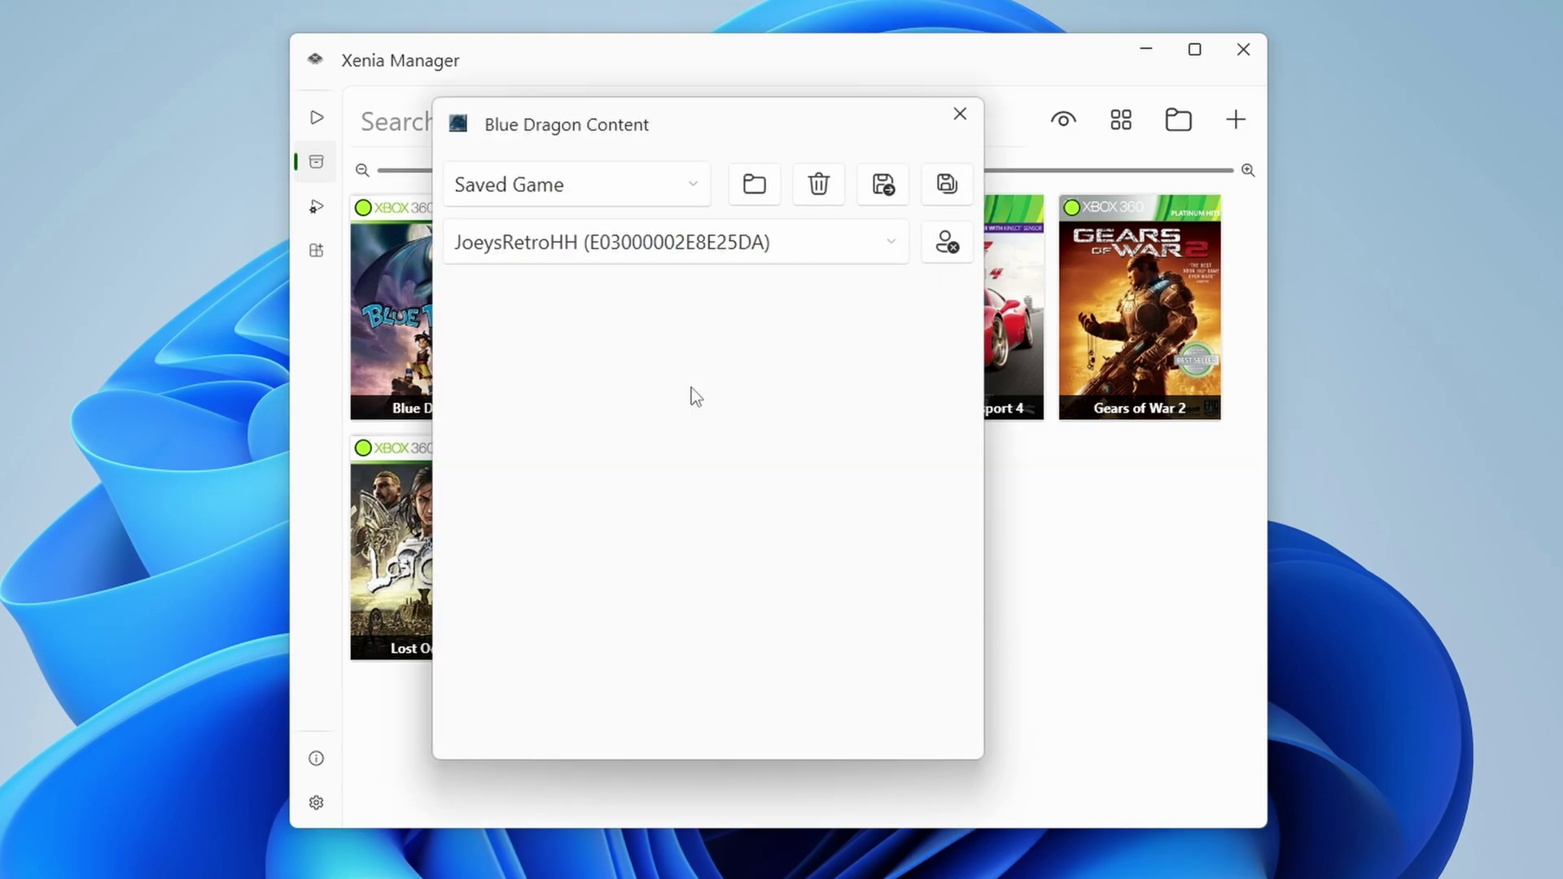
click(695, 185)
click(585, 332)
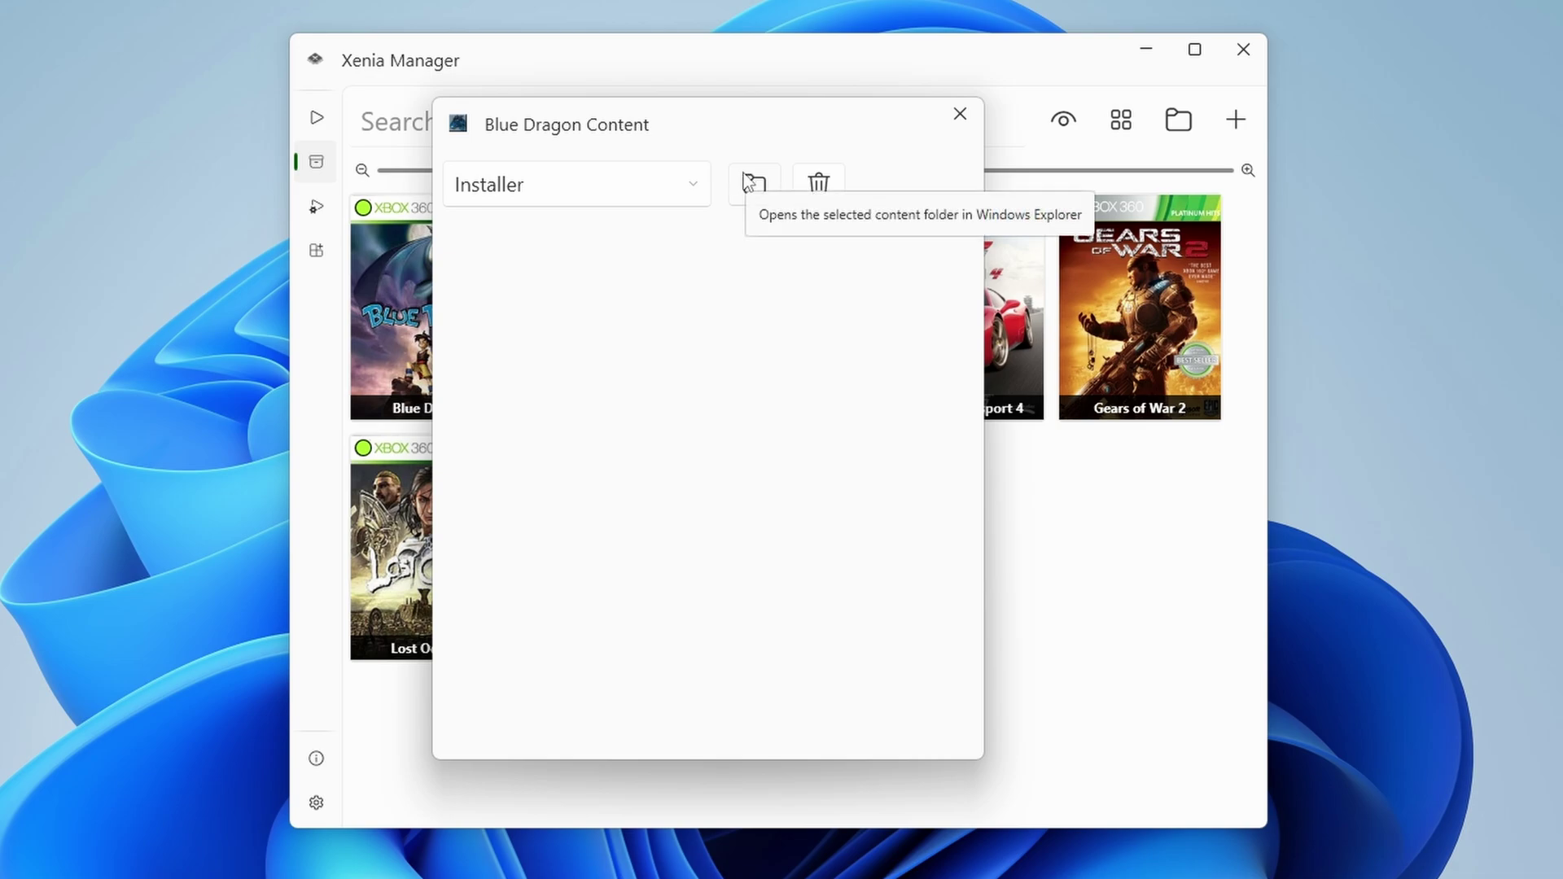
click(694, 179)
click(673, 285)
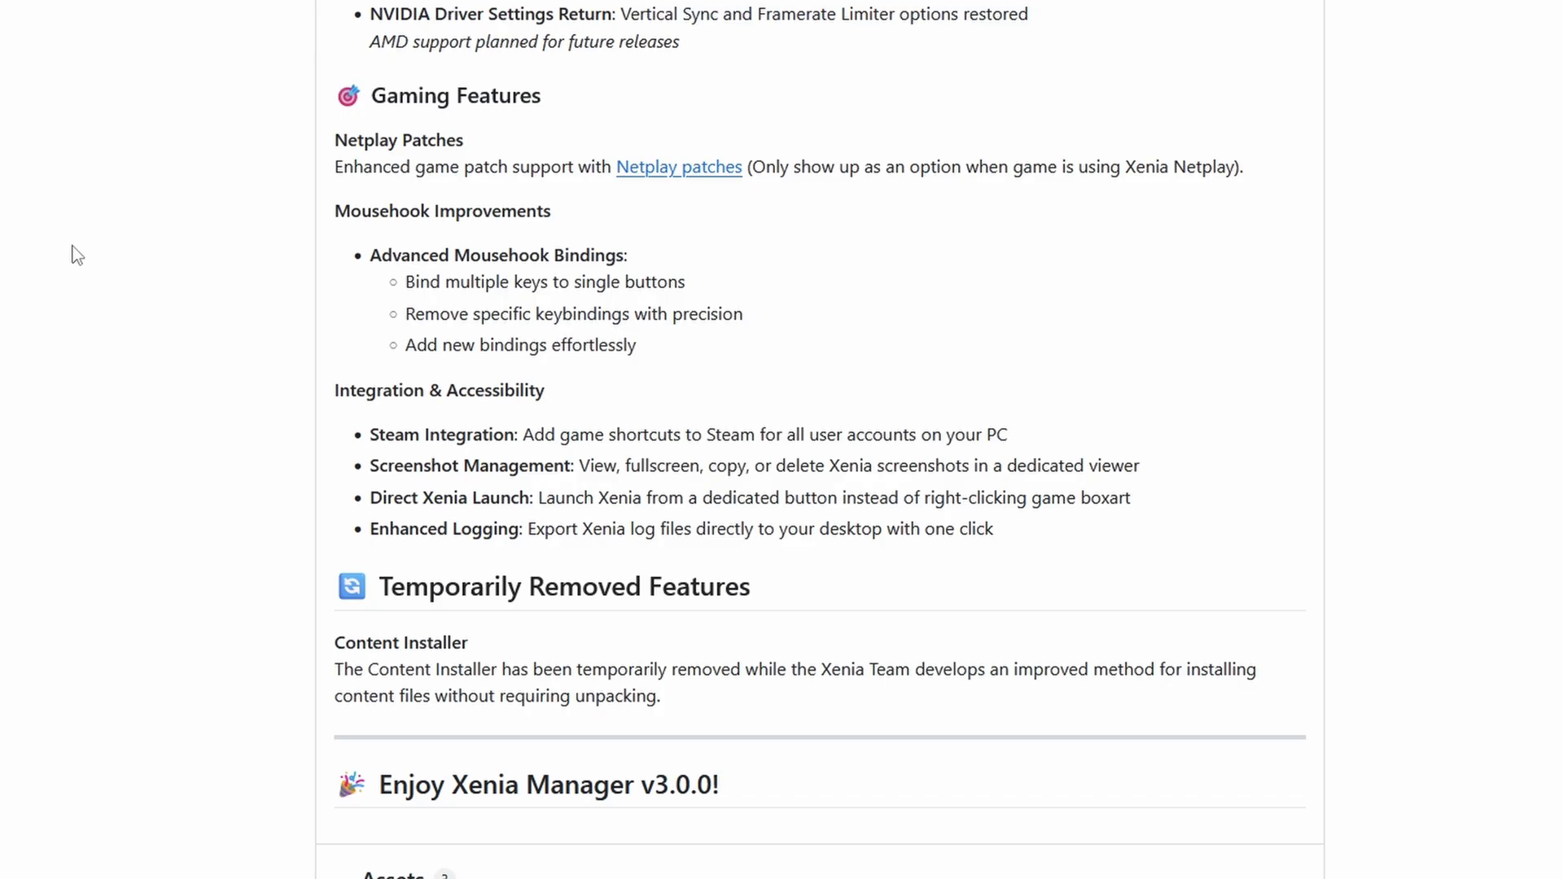
Read the Content Installer note under Temporarily Removed Features in the Xenia Manager v3.0.0 release notes
scroll(77, 255, down, 5)
scroll(105, 286, up, 1)
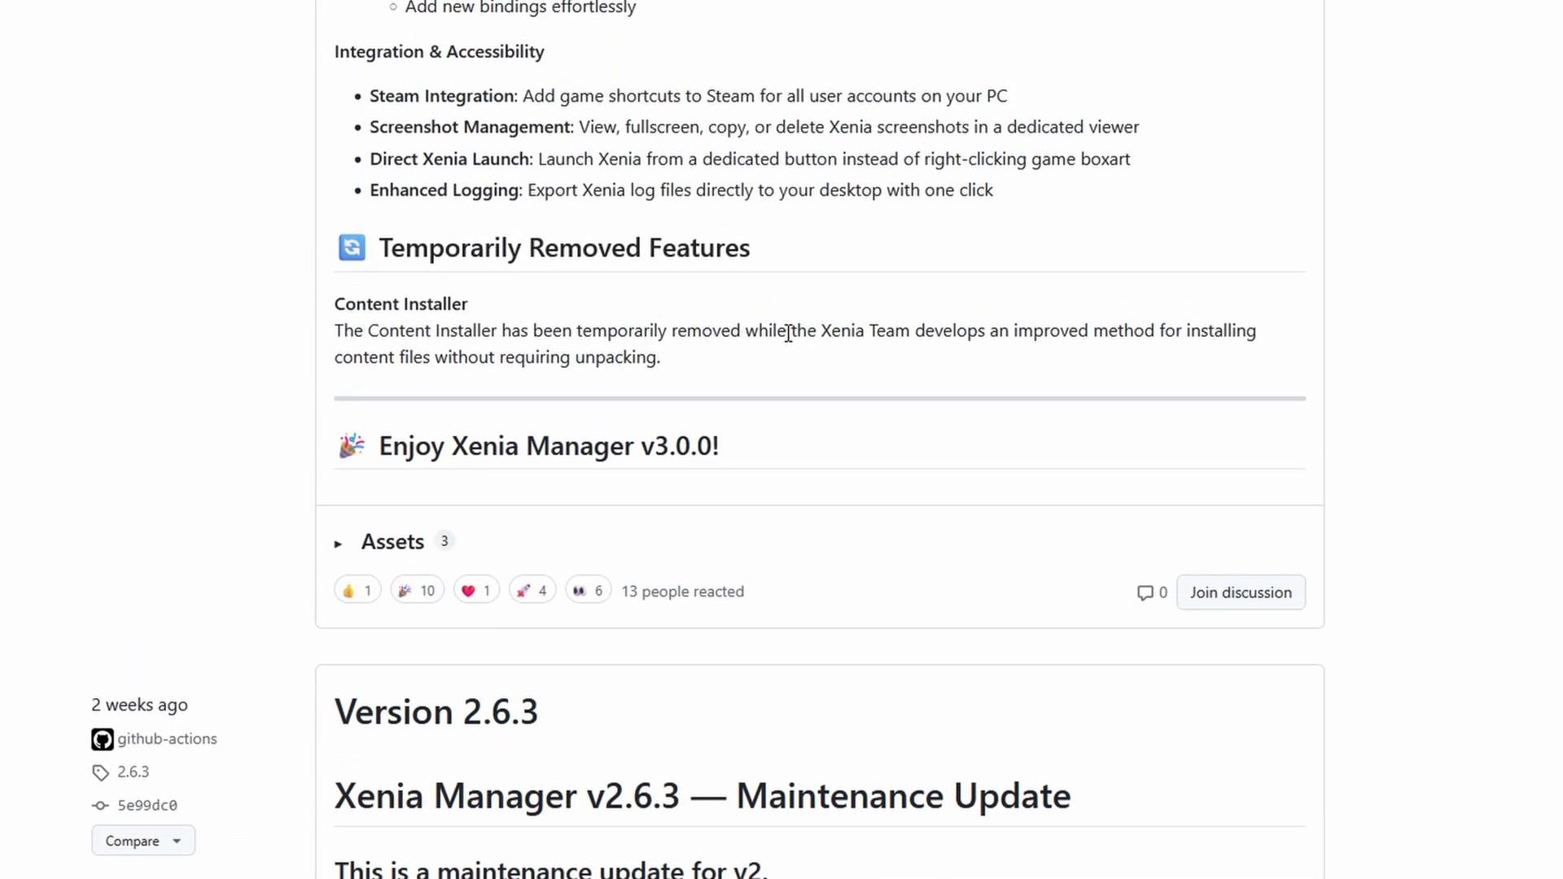
drag(679, 359, 347, 334)
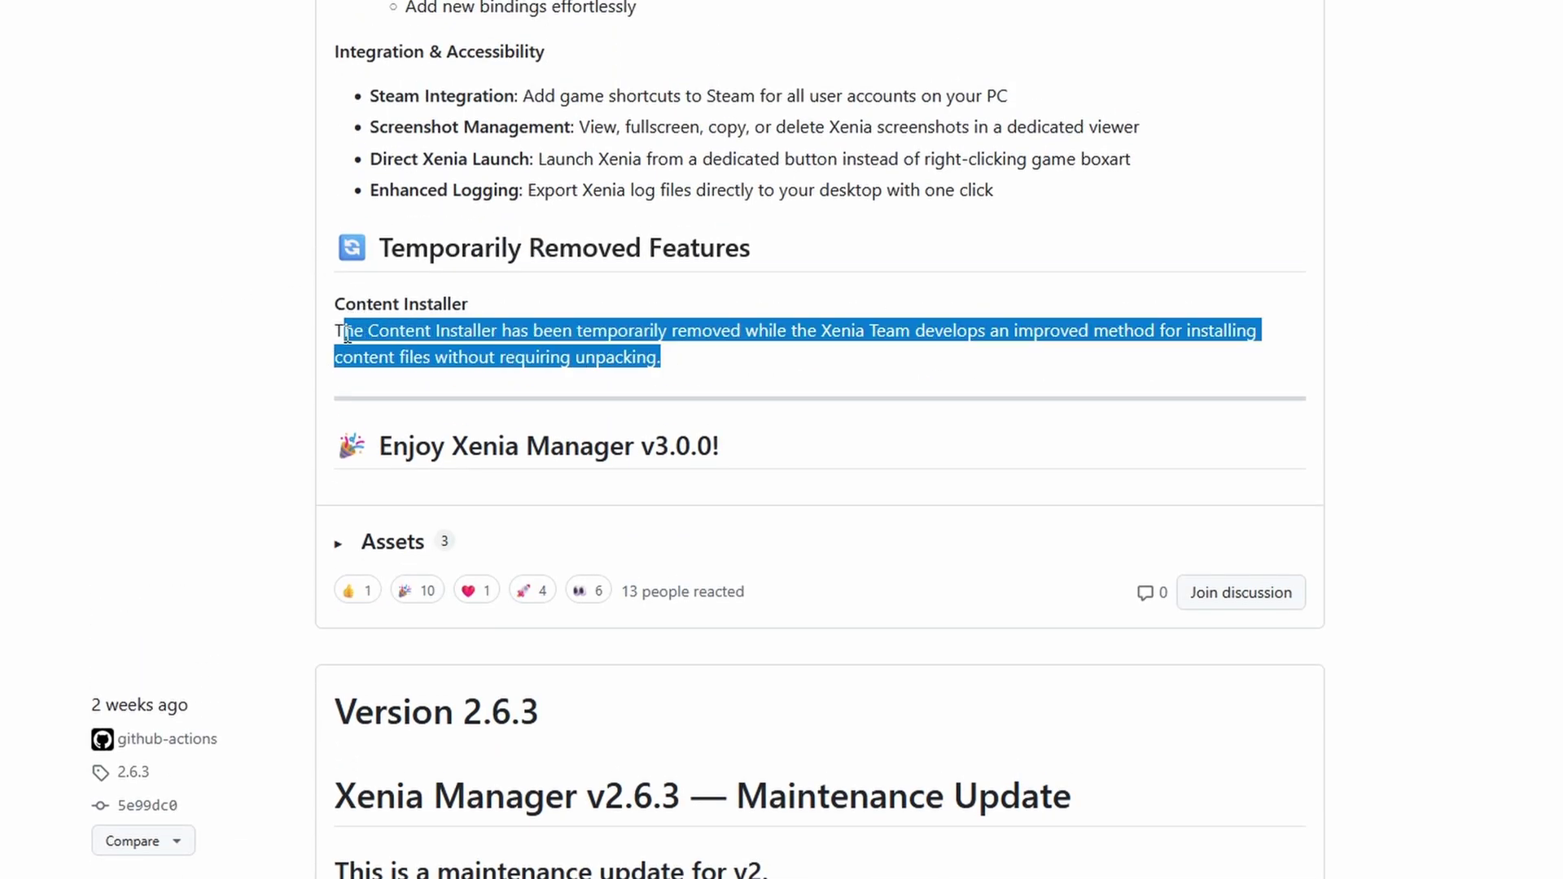
click(341, 336)
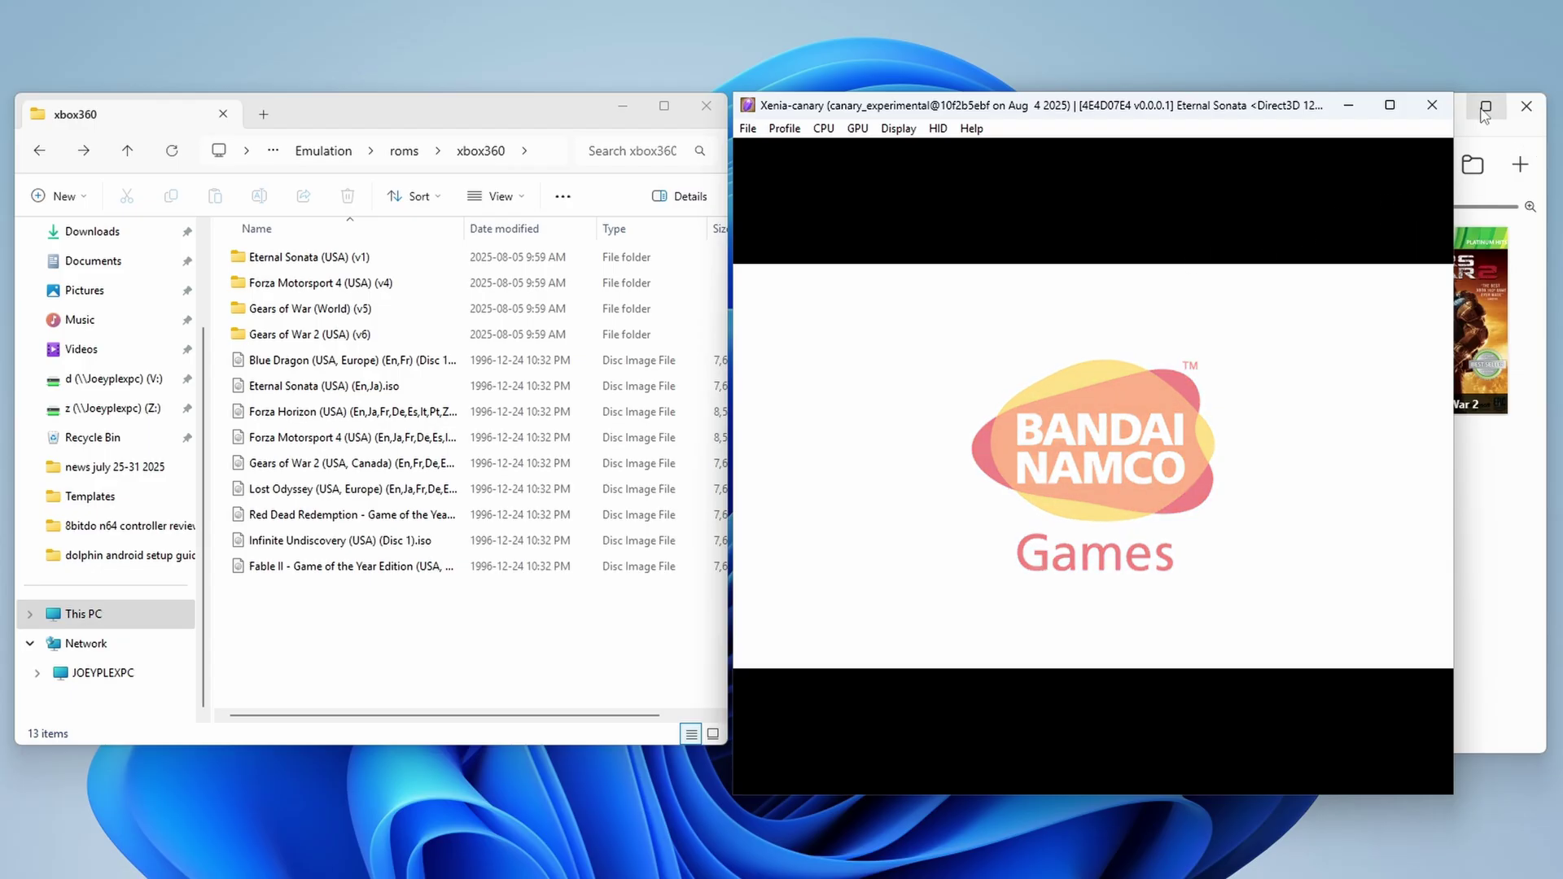
Install the Eternal Sonata title update TU_174Q1V4 from the 6DEF2F38 folder inside Eternal Sonata (USA) (v1), and dismiss the installation progress
click(1463, 111)
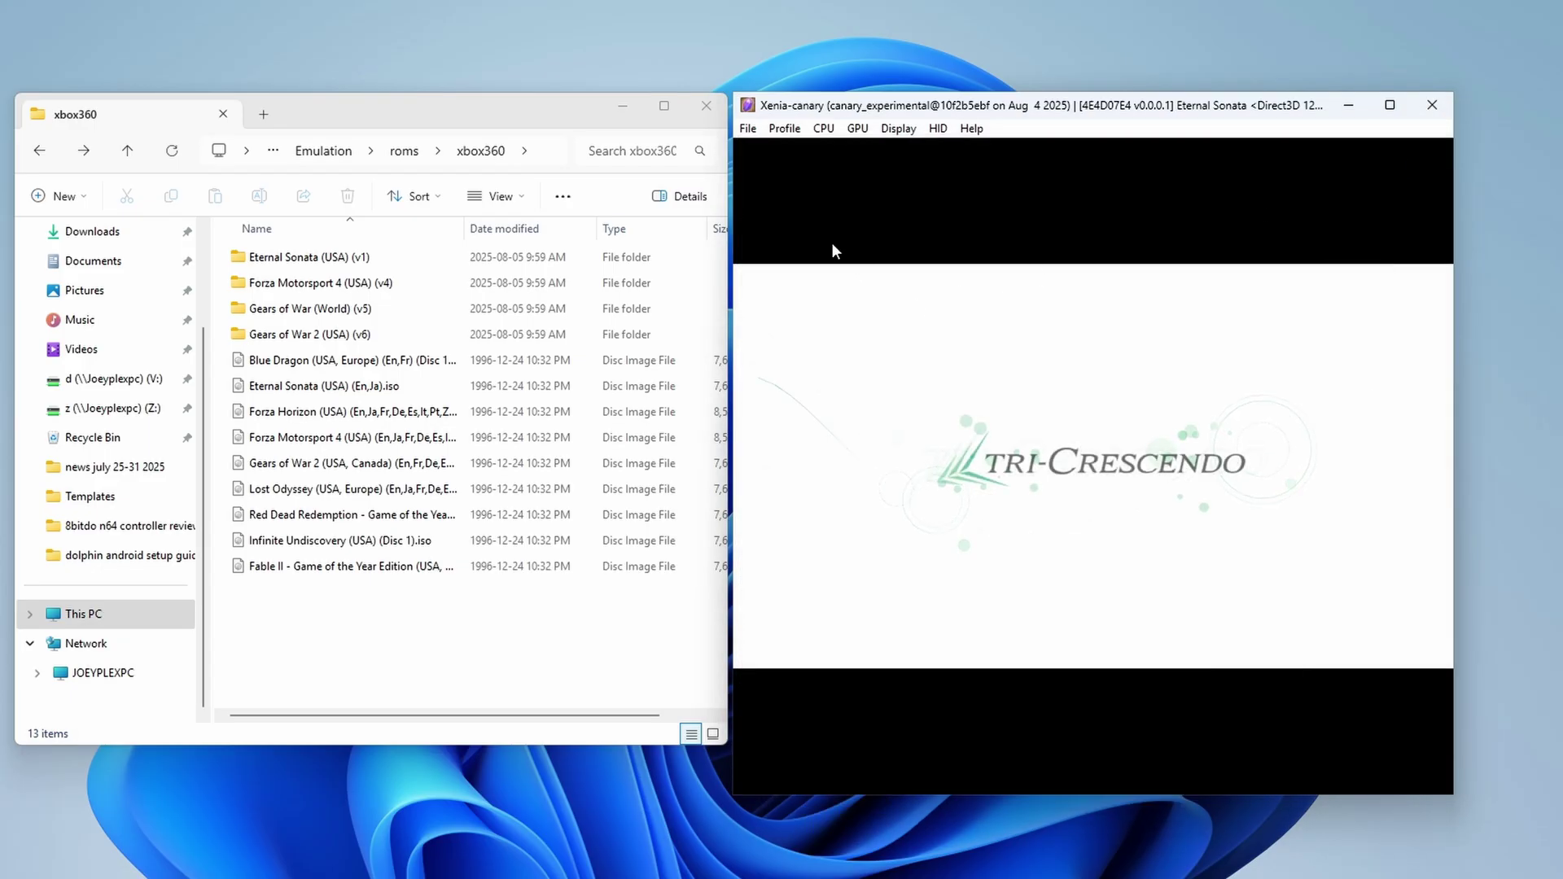
click(747, 130)
mouse_move(785, 129)
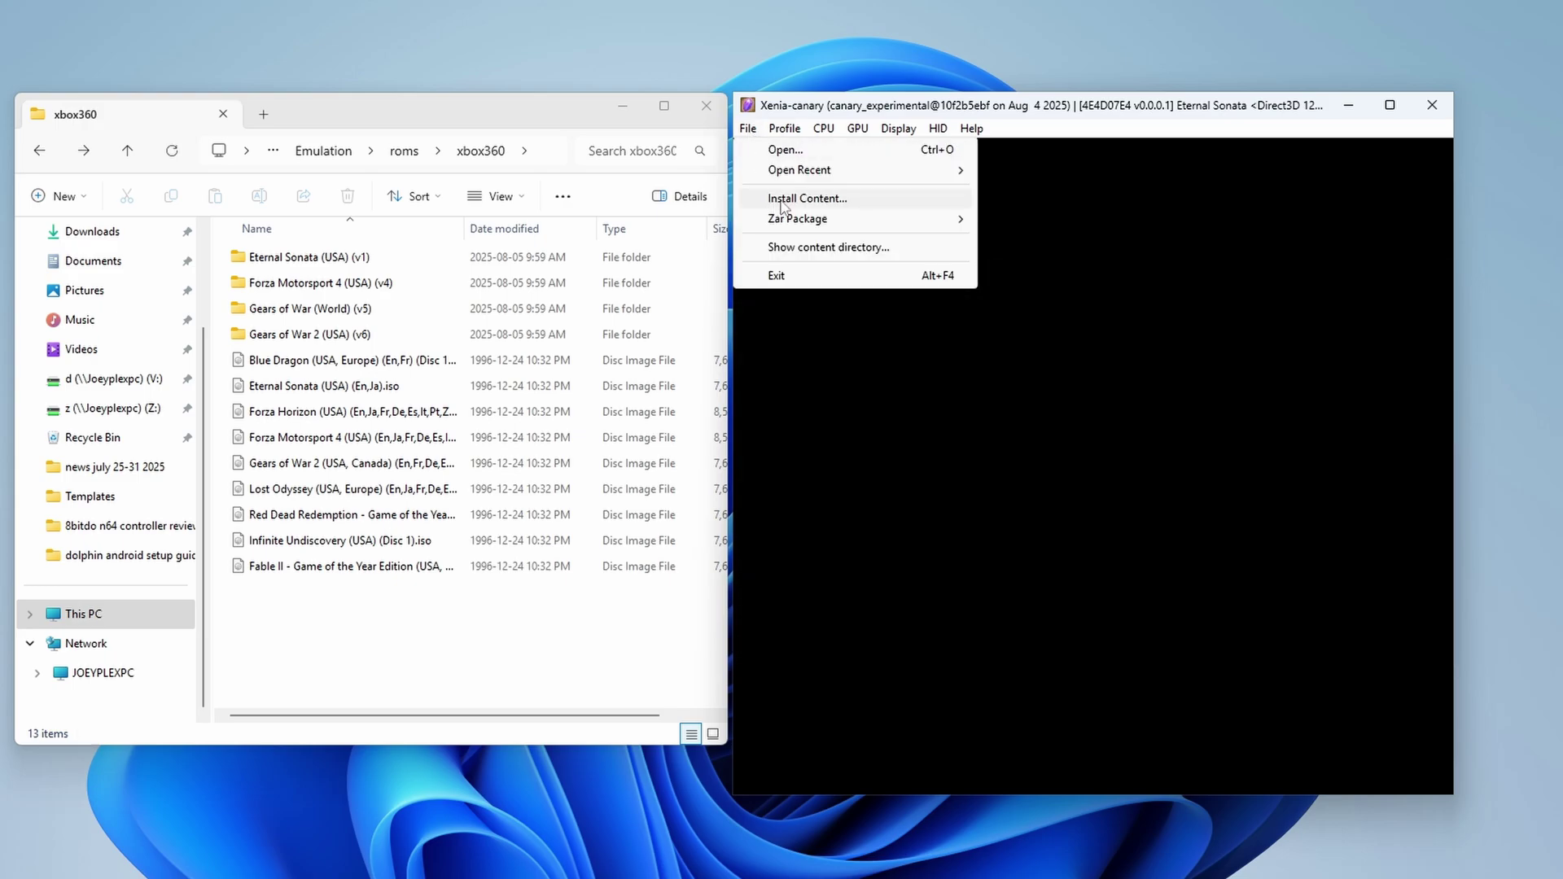
click(783, 199)
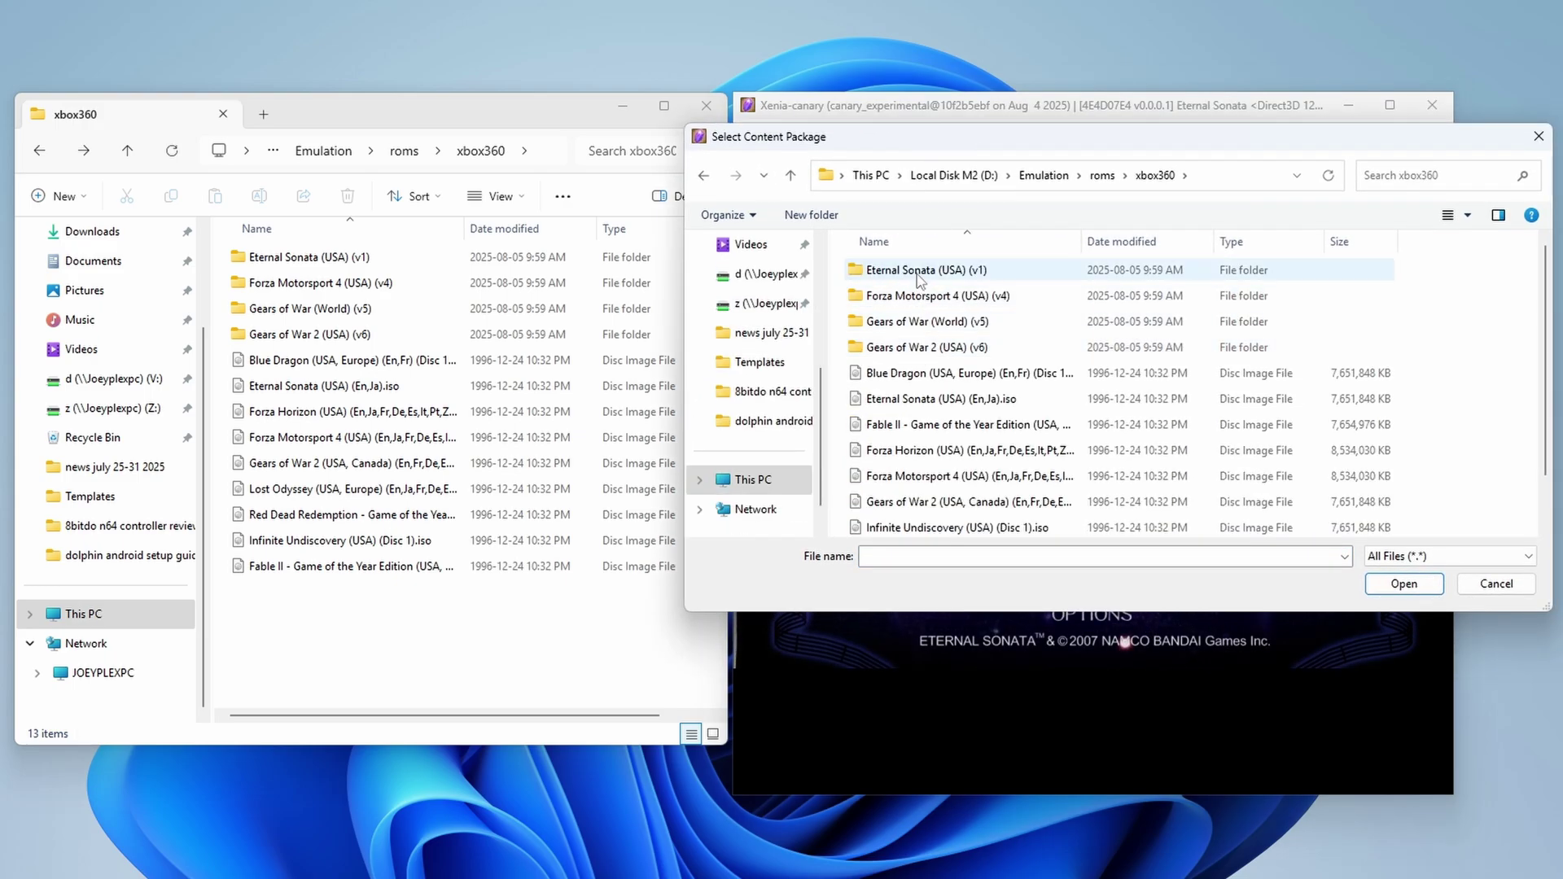
double_click(896, 269)
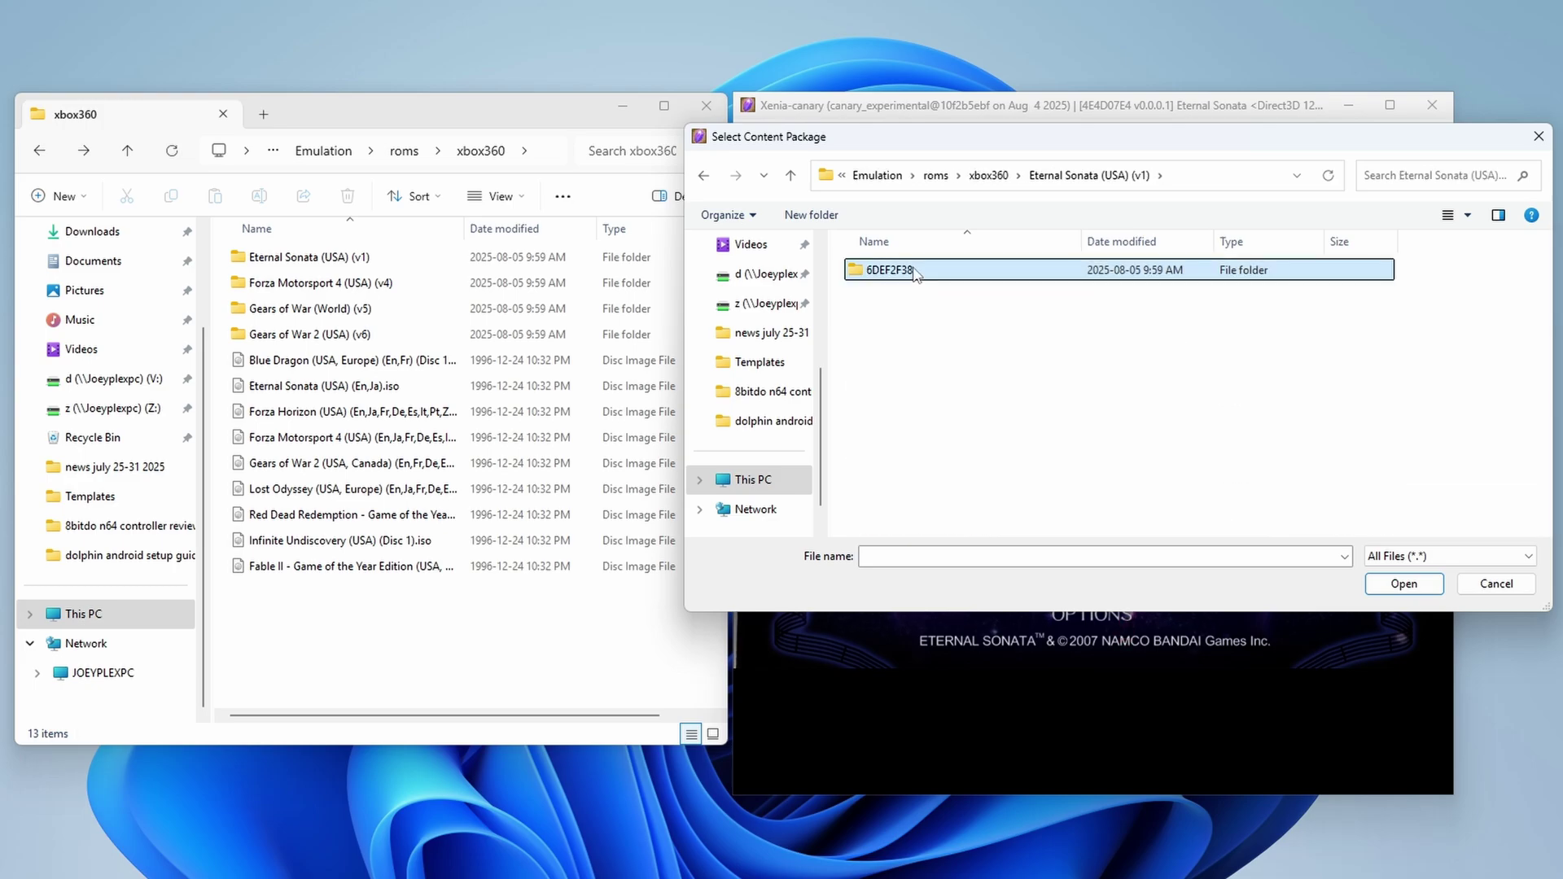
double_click(904, 269)
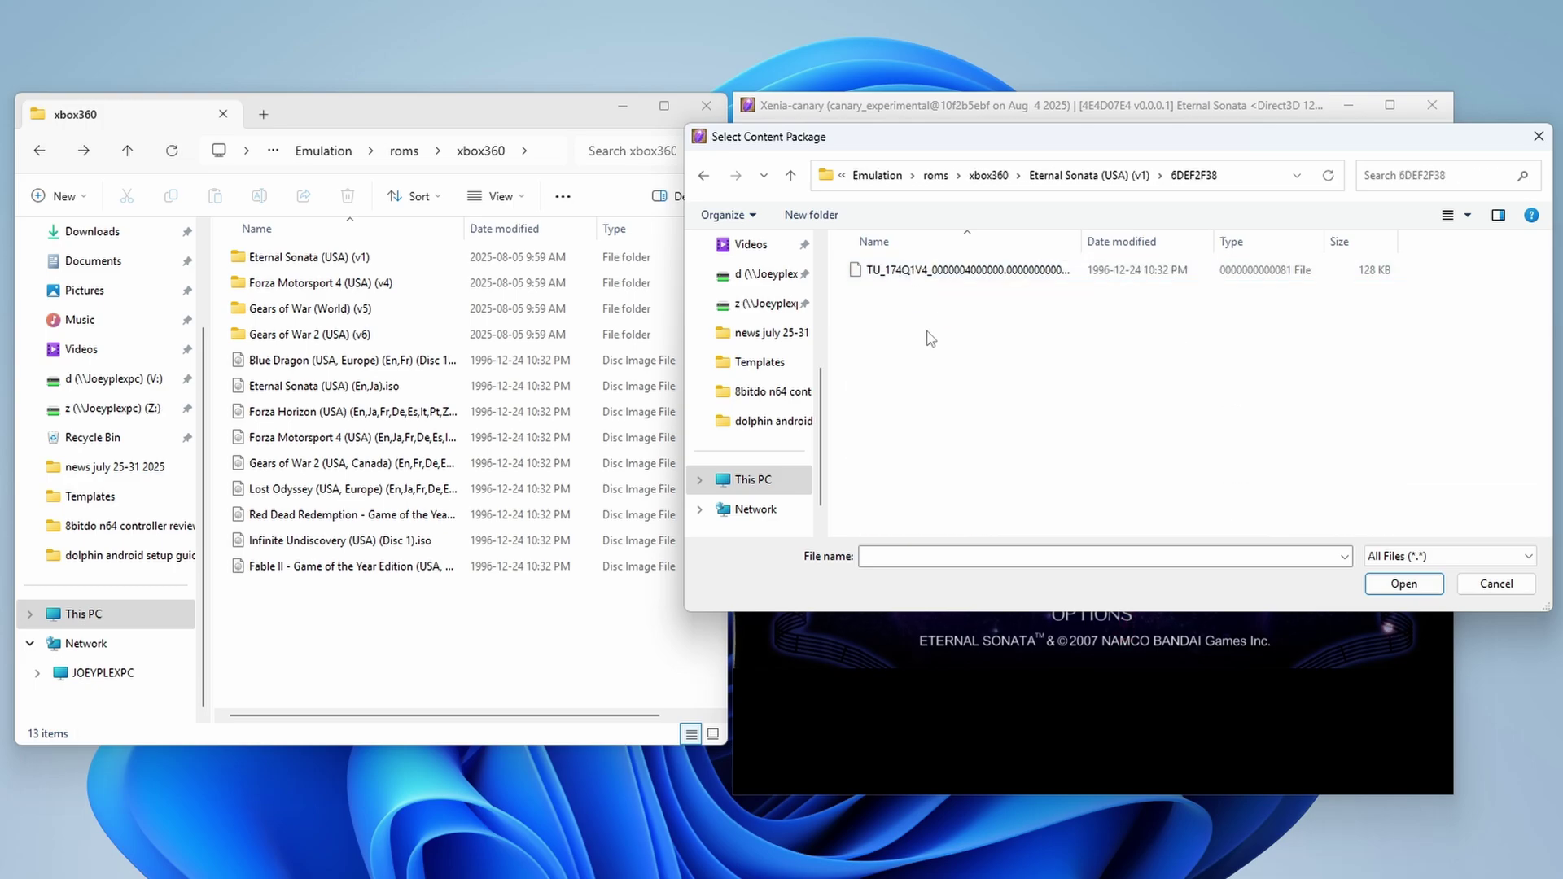
double_click(969, 273)
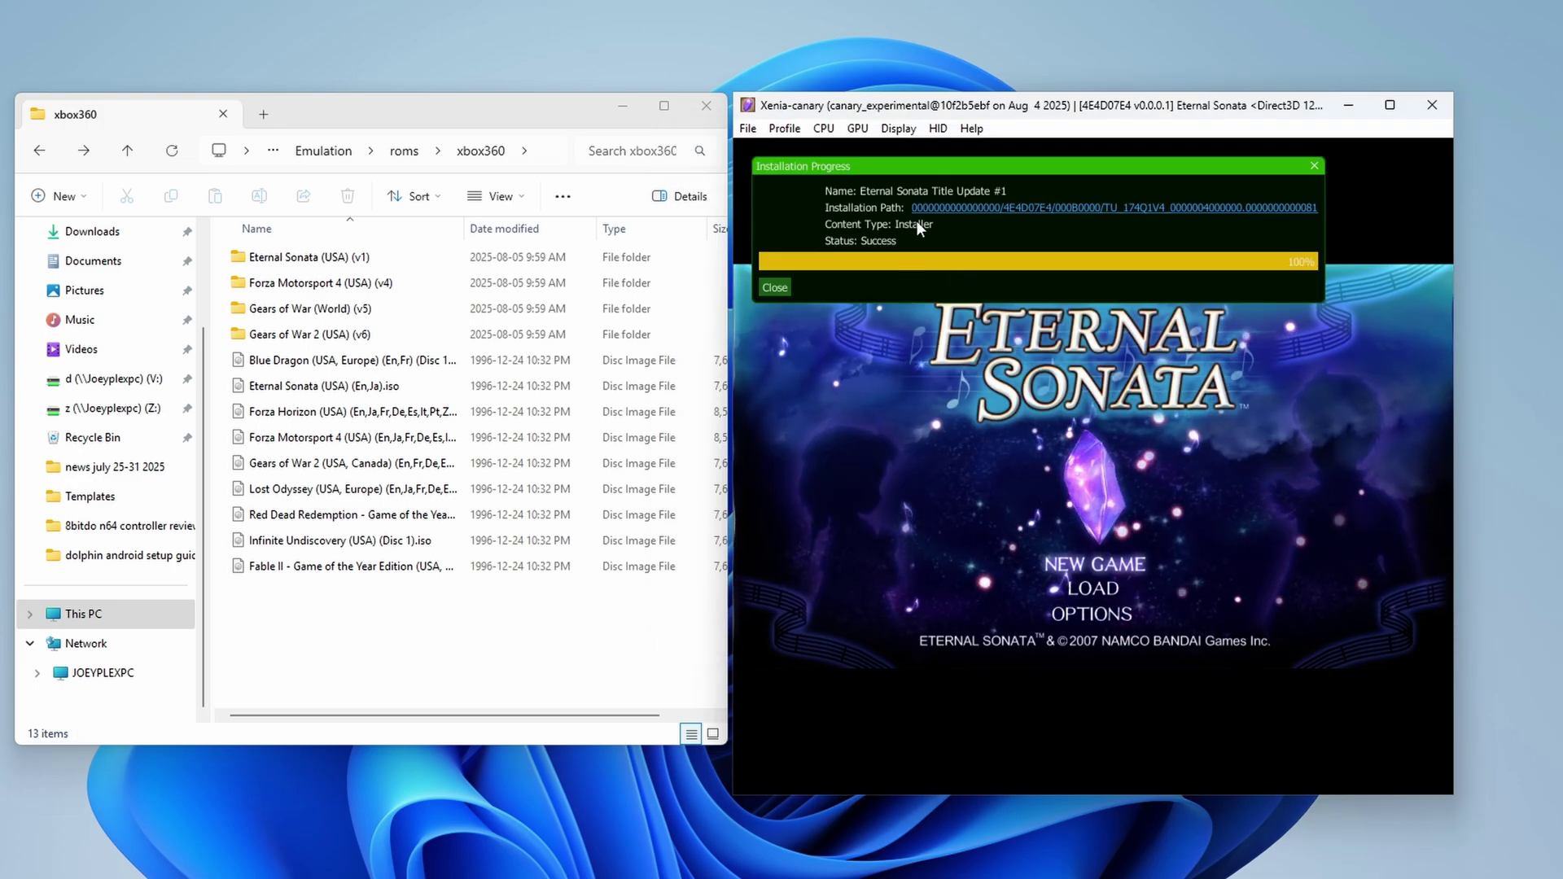
click(772, 285)
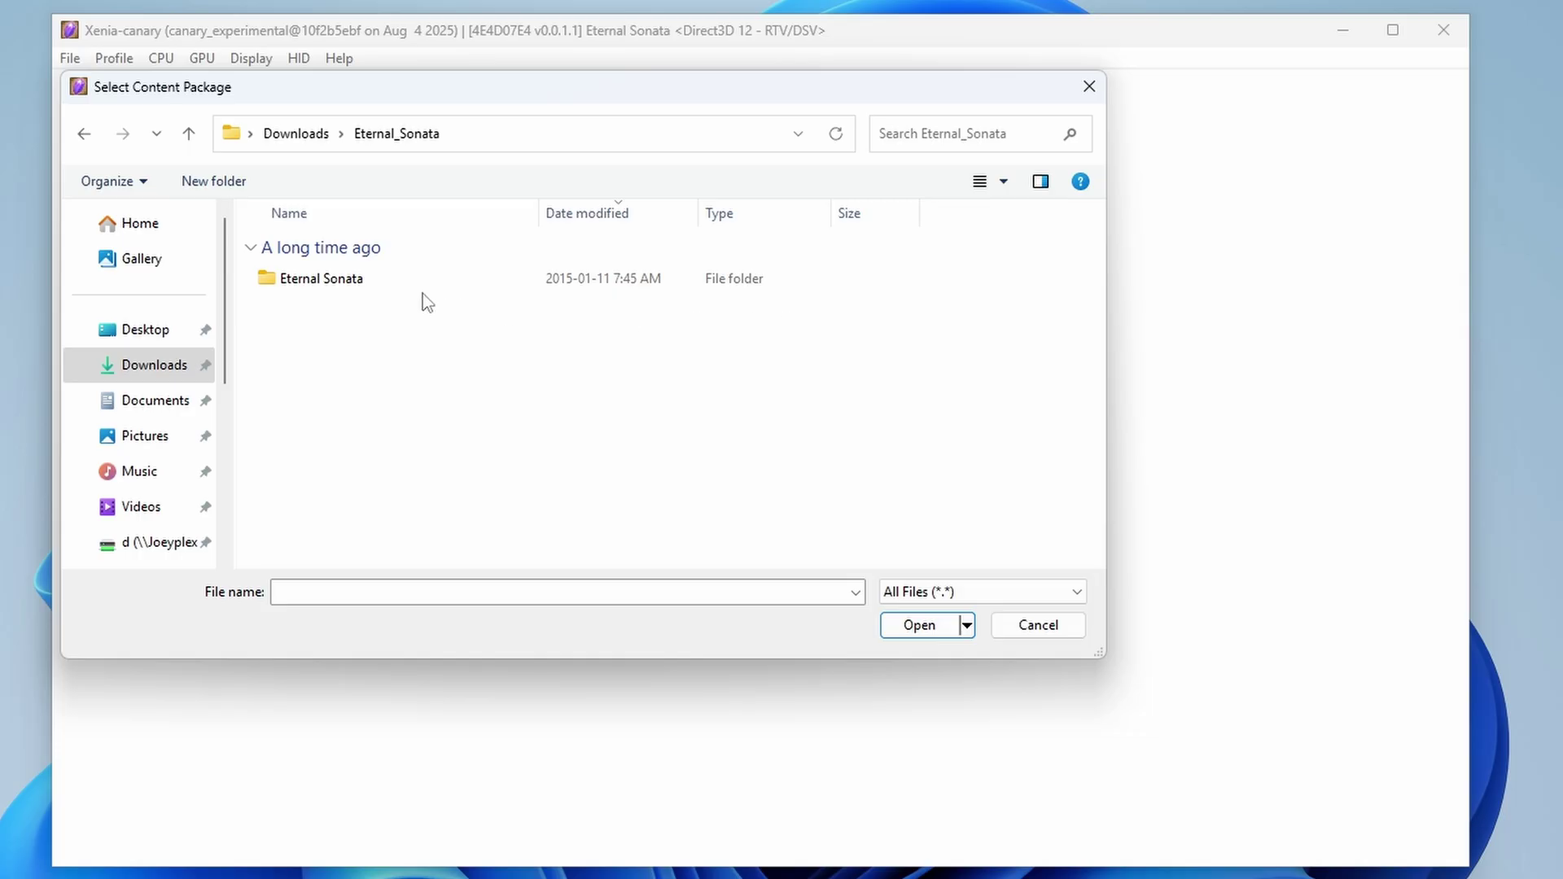
Install the Piano Music Key content package from the Eternal_Sonata download folder, and dismiss the installation progress
double_click(419, 278)
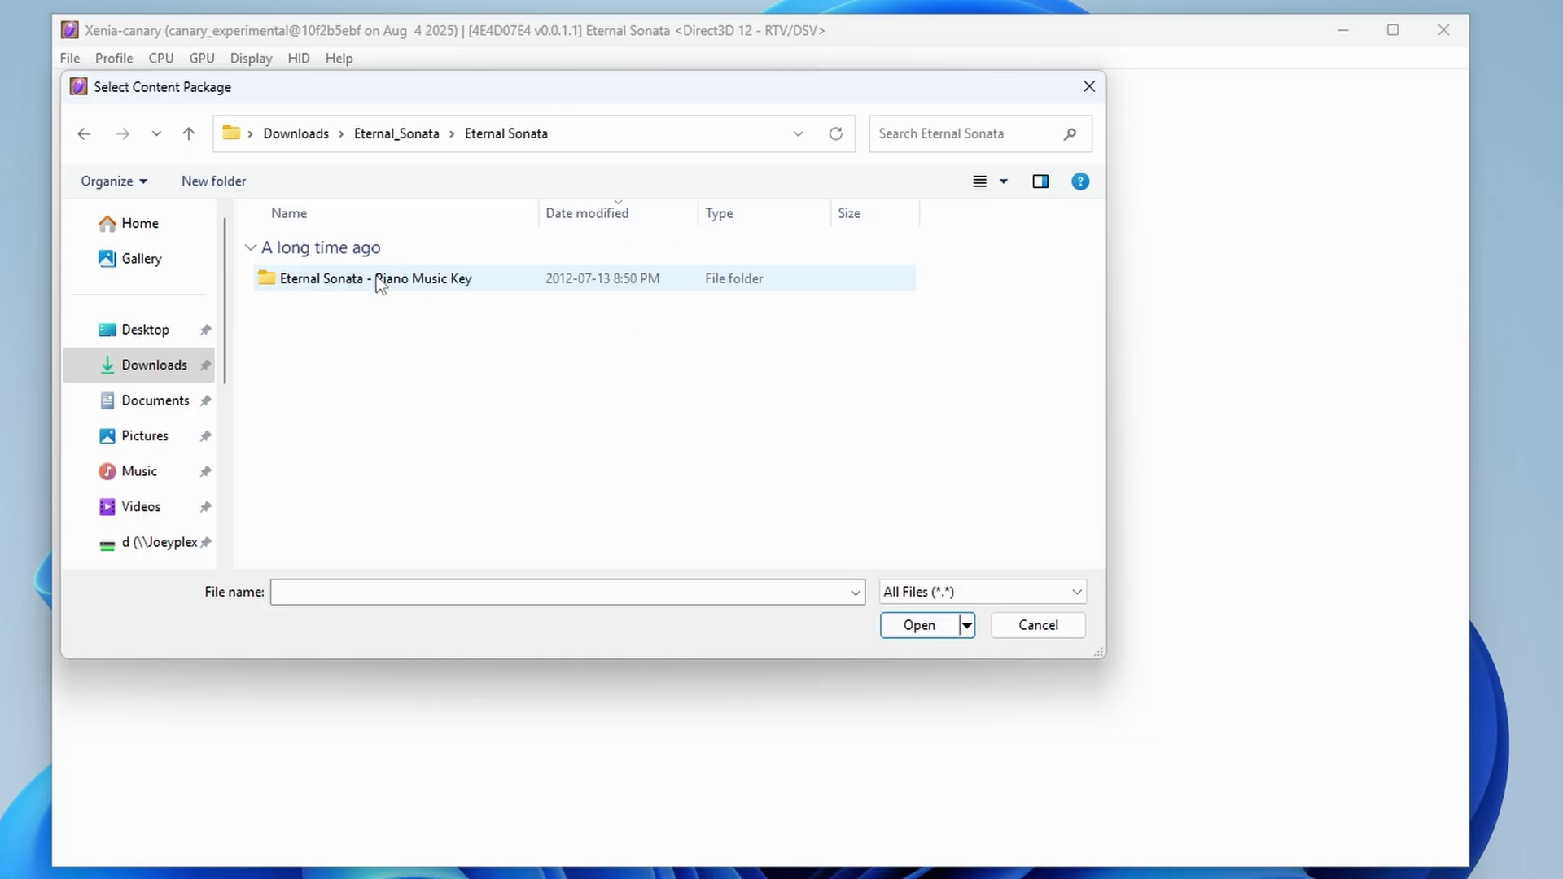
double_click(431, 278)
double_click(359, 279)
double_click(359, 279)
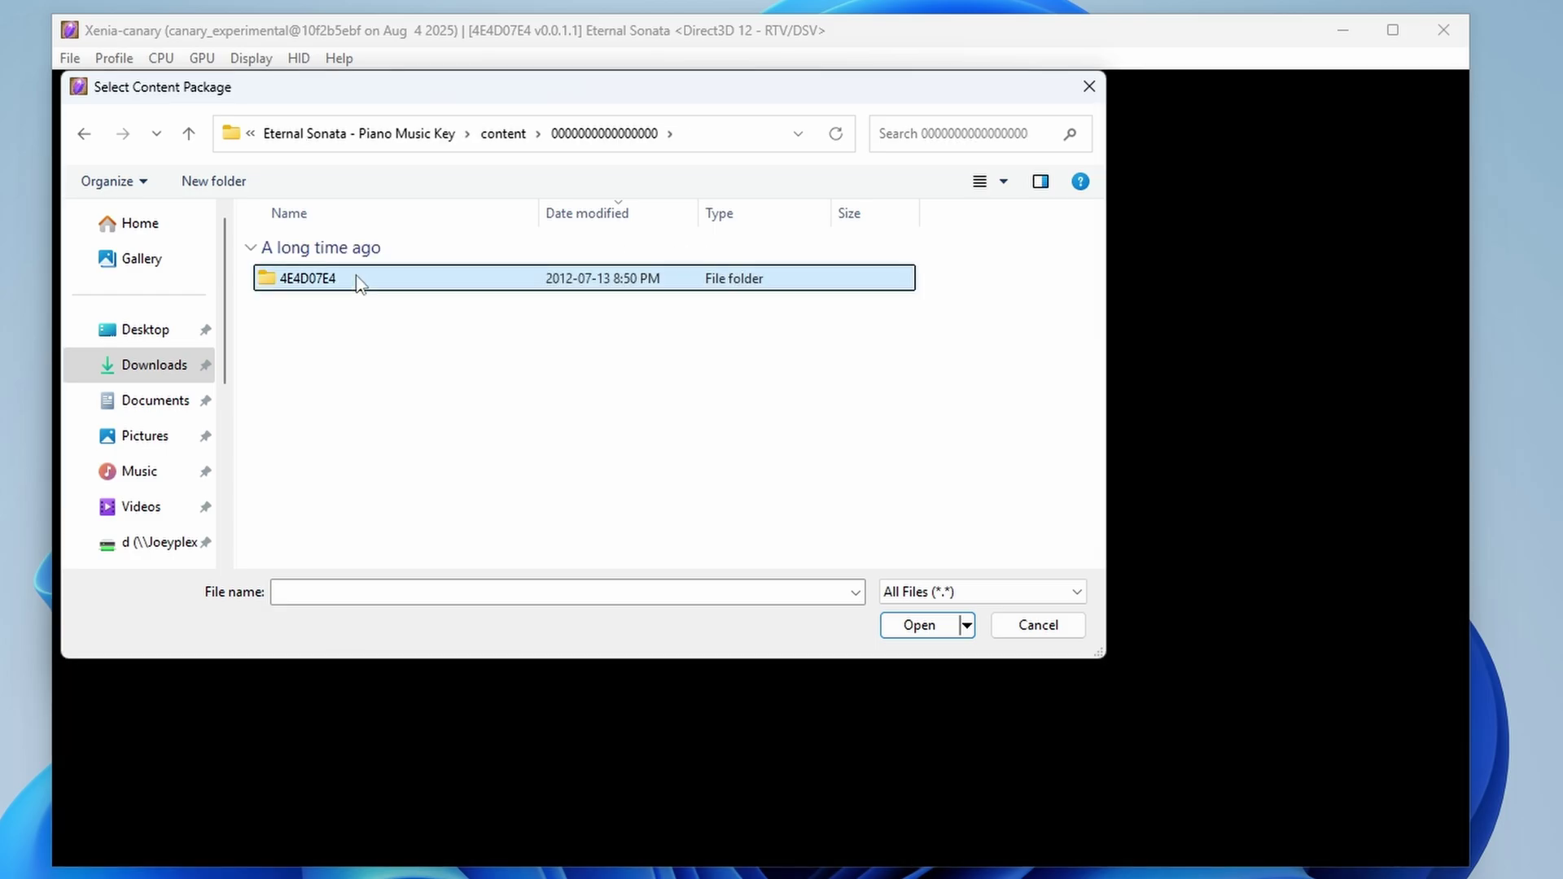
double_click(359, 279)
double_click(359, 278)
double_click(358, 278)
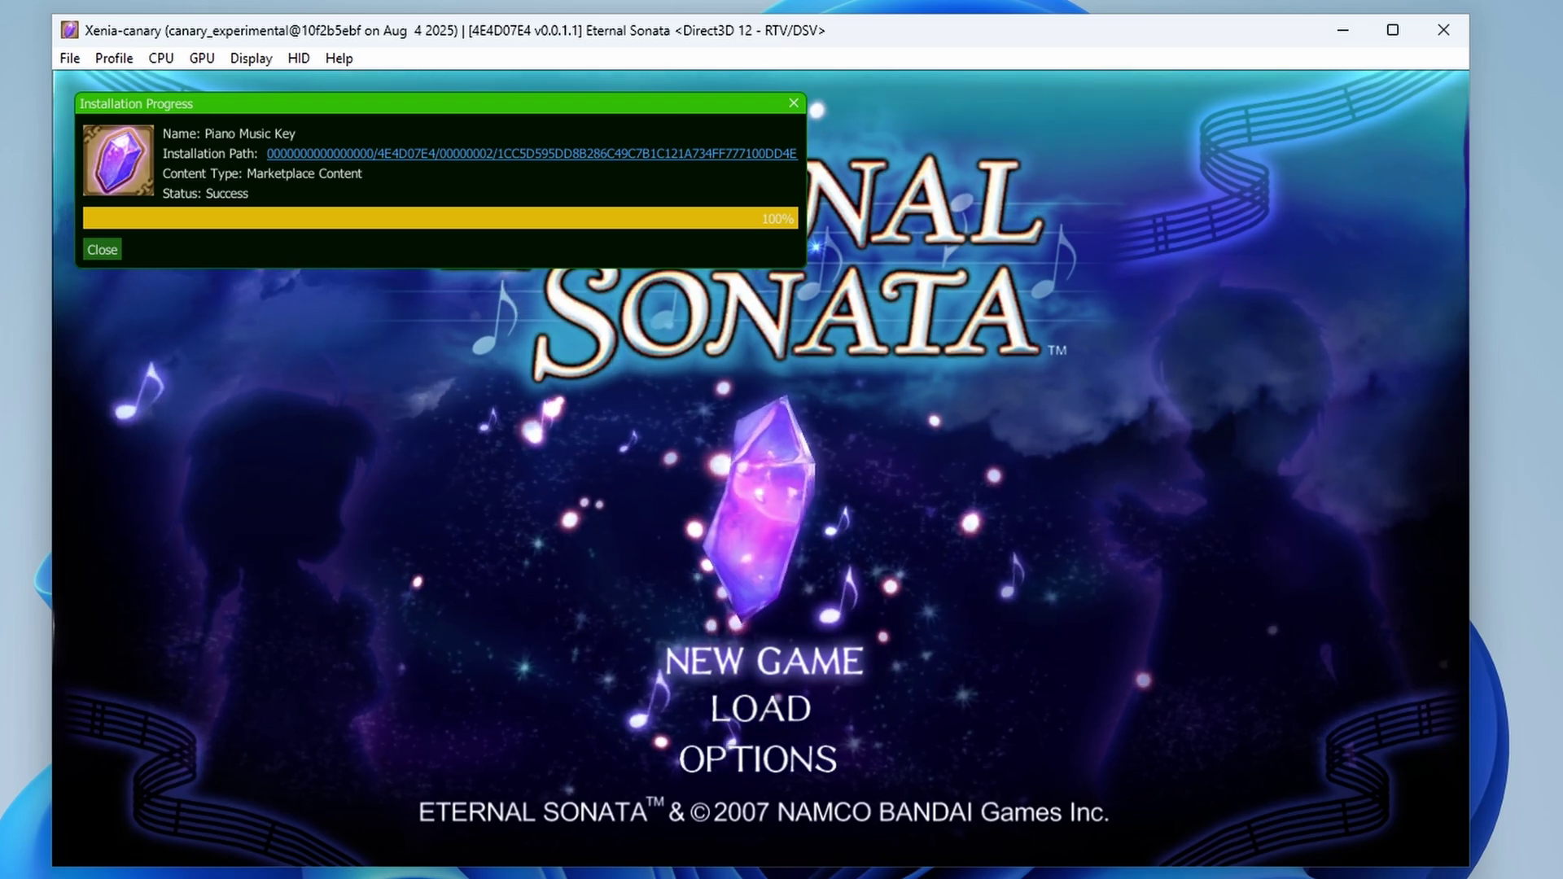
click(103, 250)
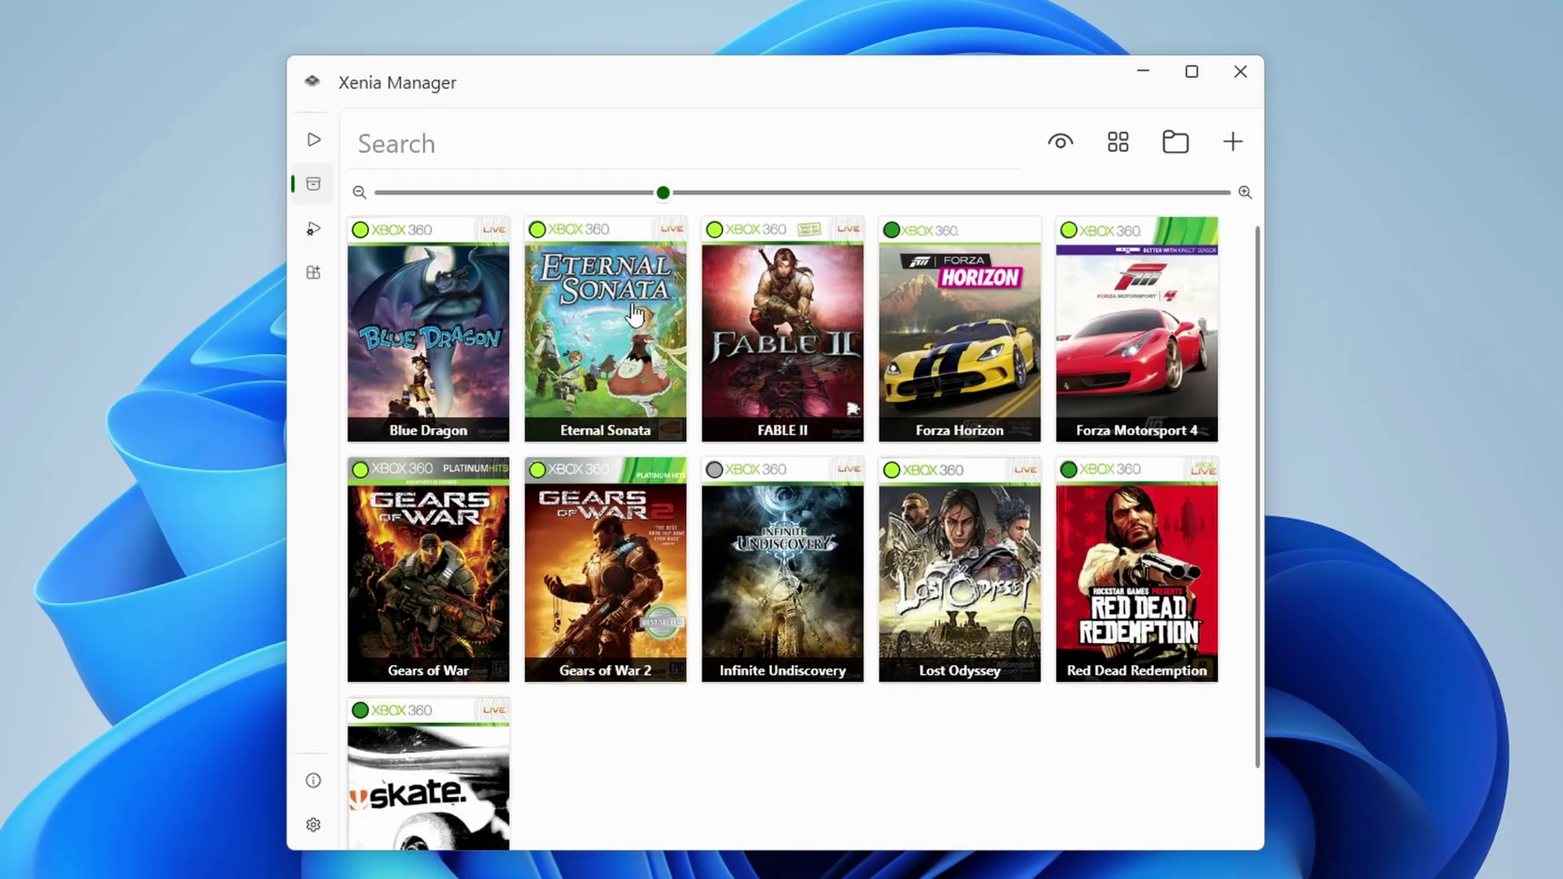
Switch to Xenia Manager and view Eternal Sonata's installed Downloadable Content, expanding its entry, and its Installer content
right_click(634, 312)
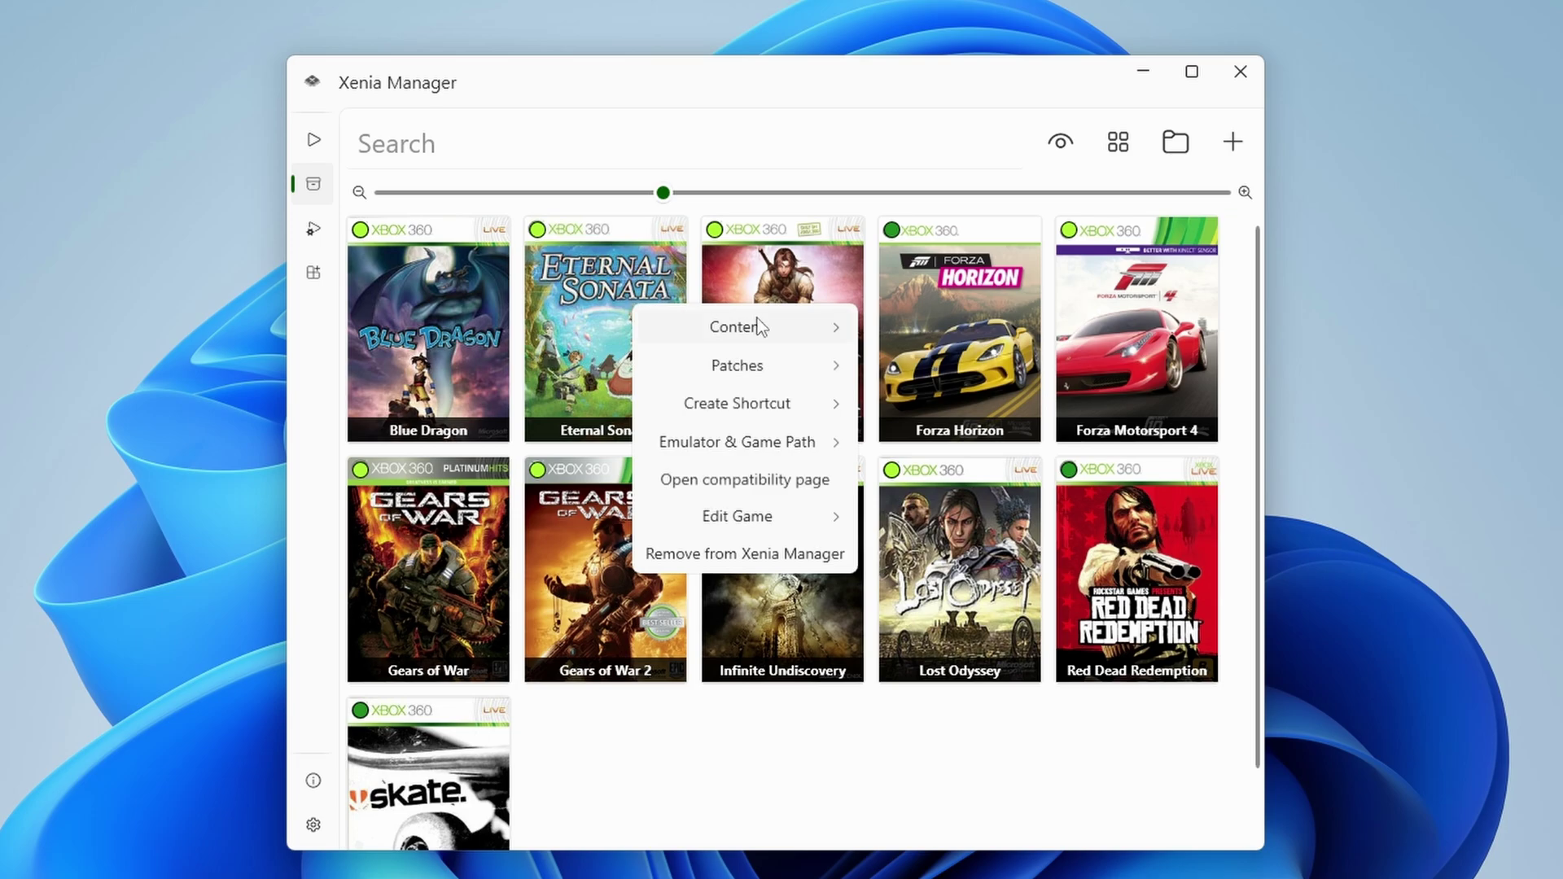
mouse_move(758, 326)
click(936, 341)
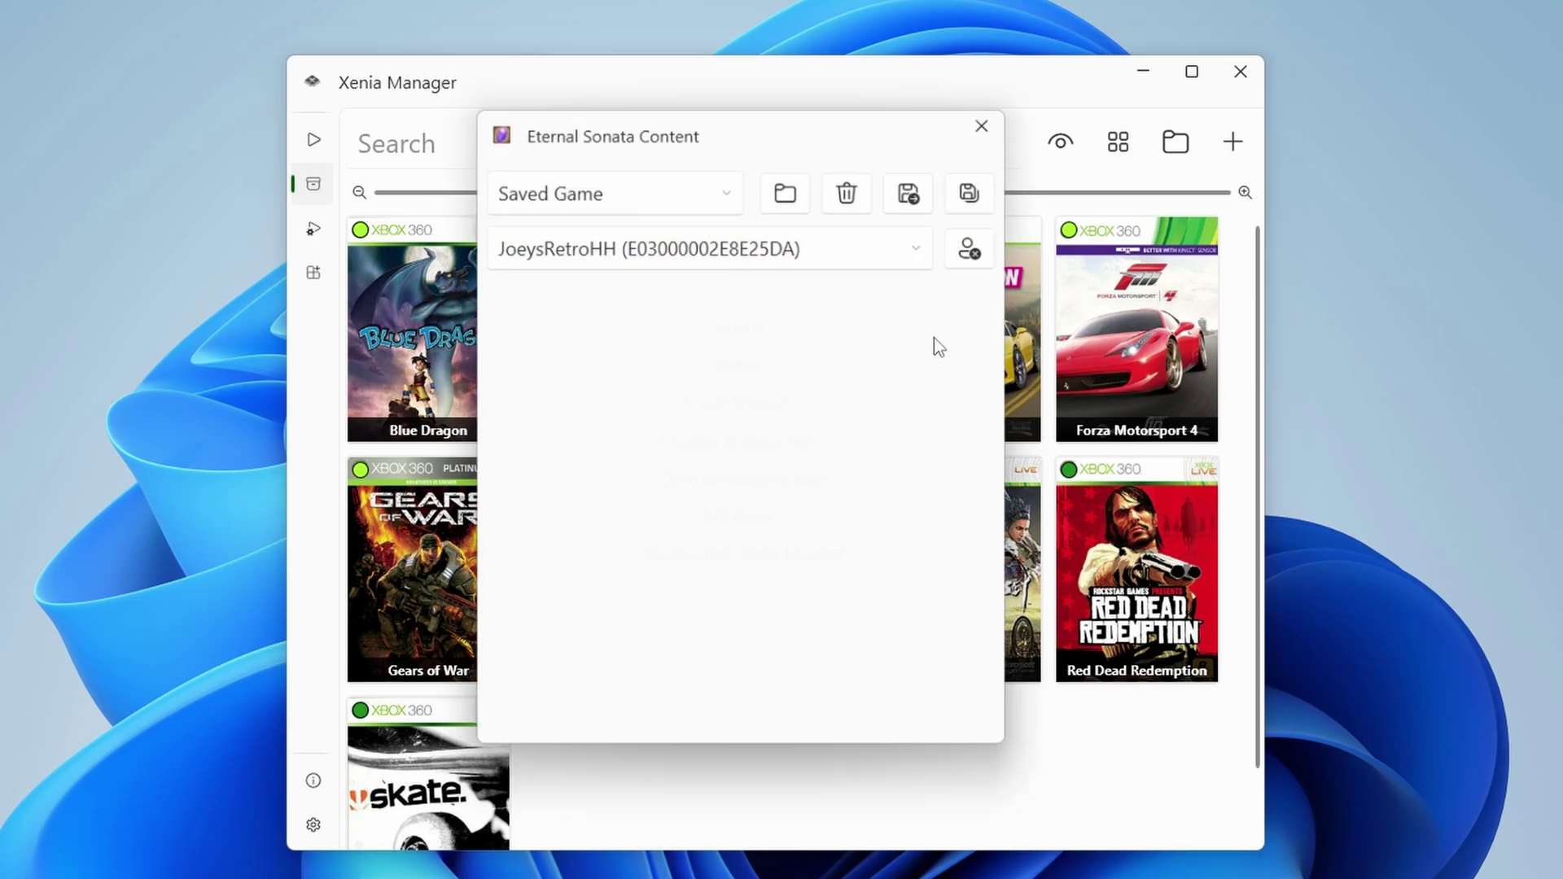
click(671, 200)
click(664, 290)
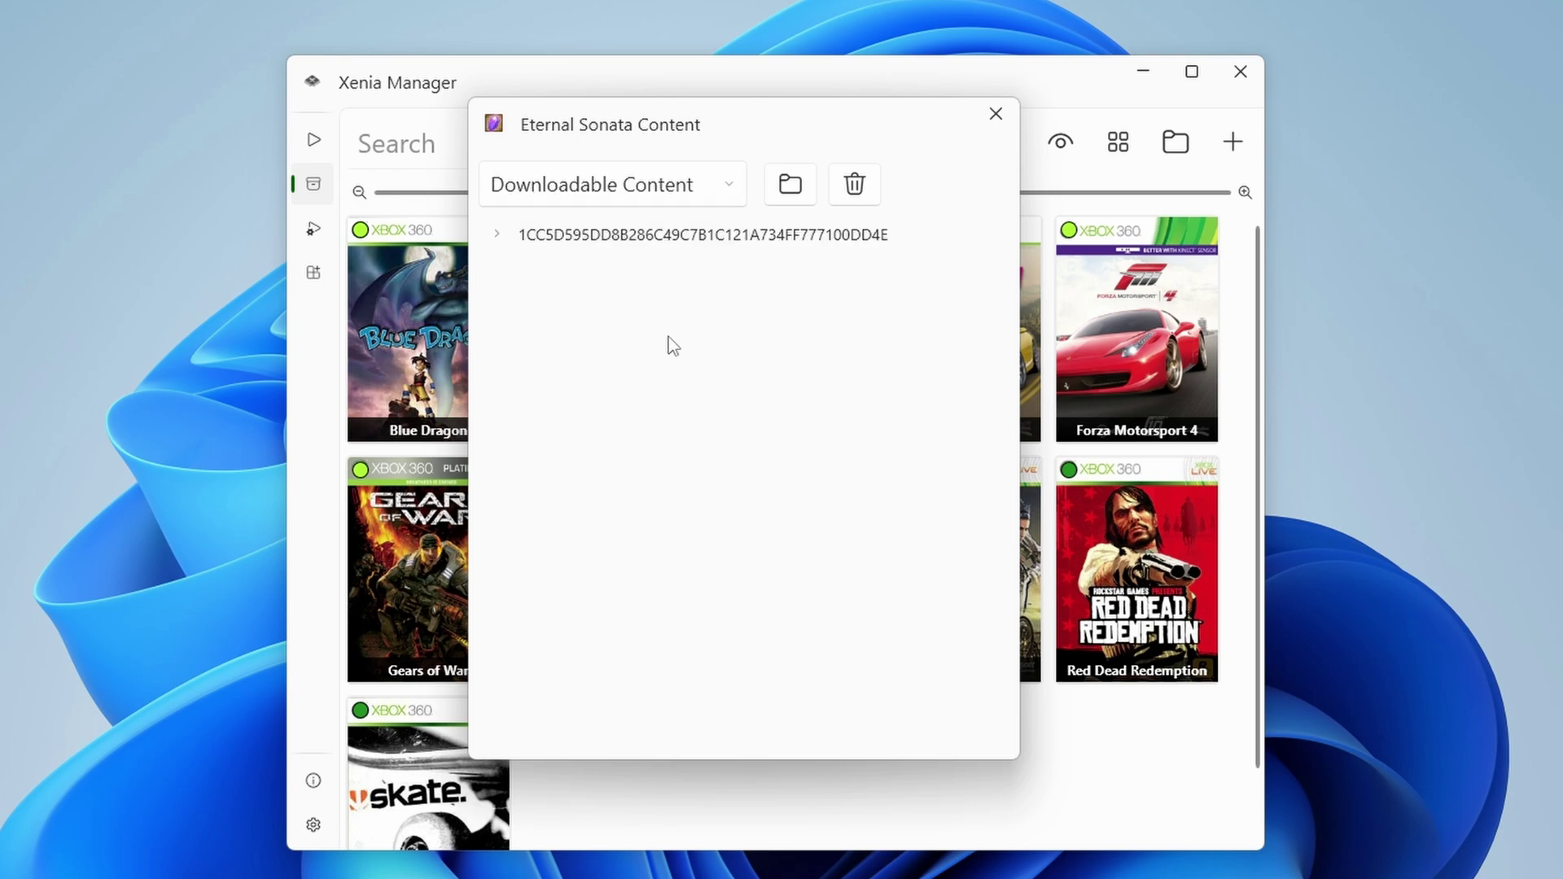
click(497, 235)
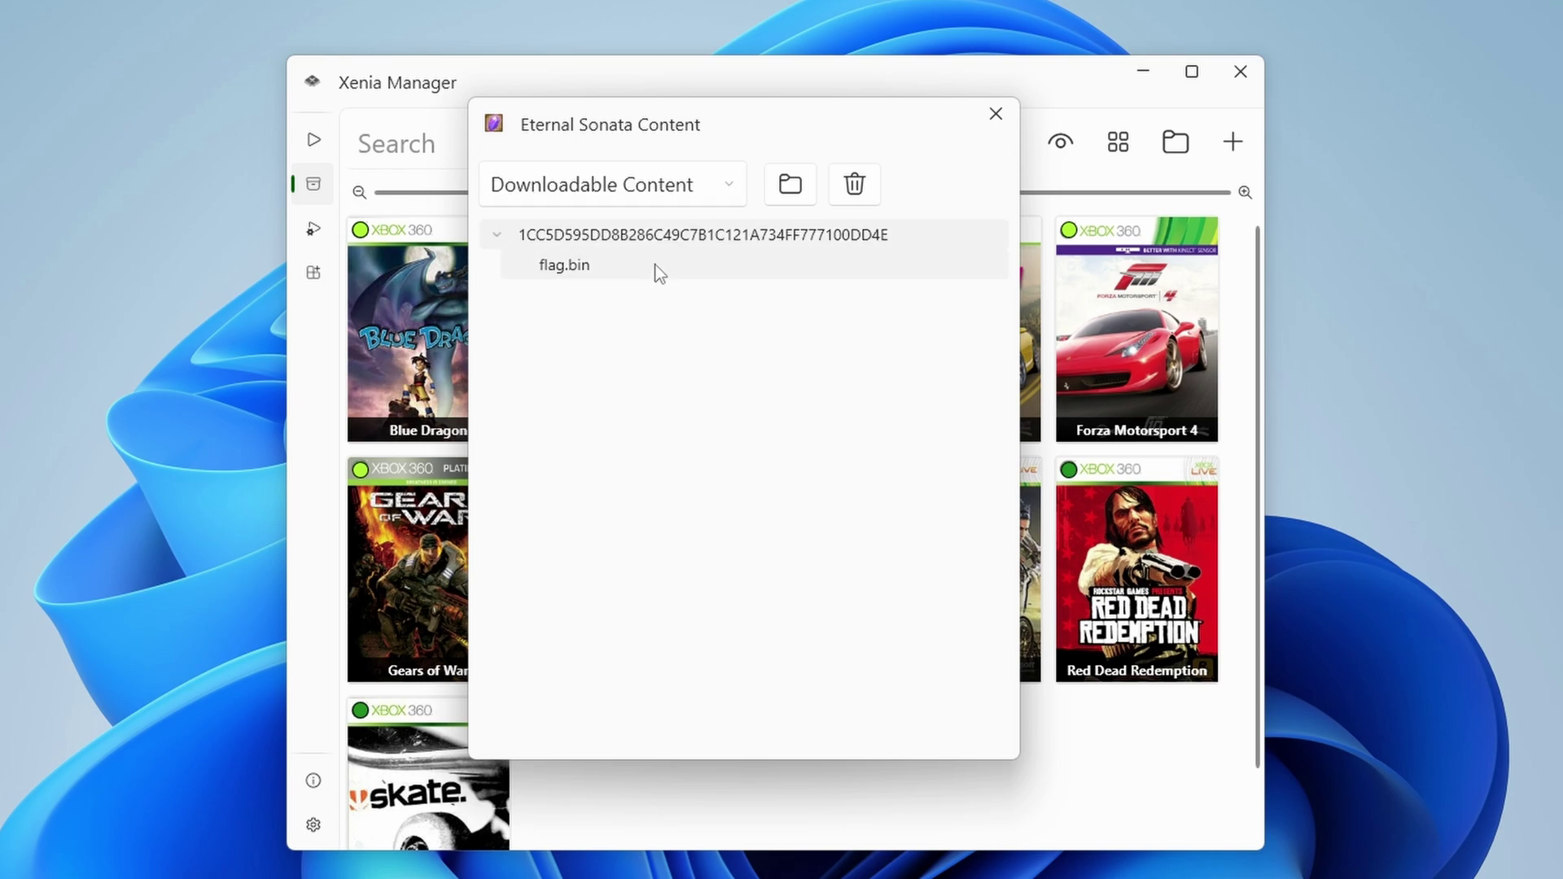
click(653, 192)
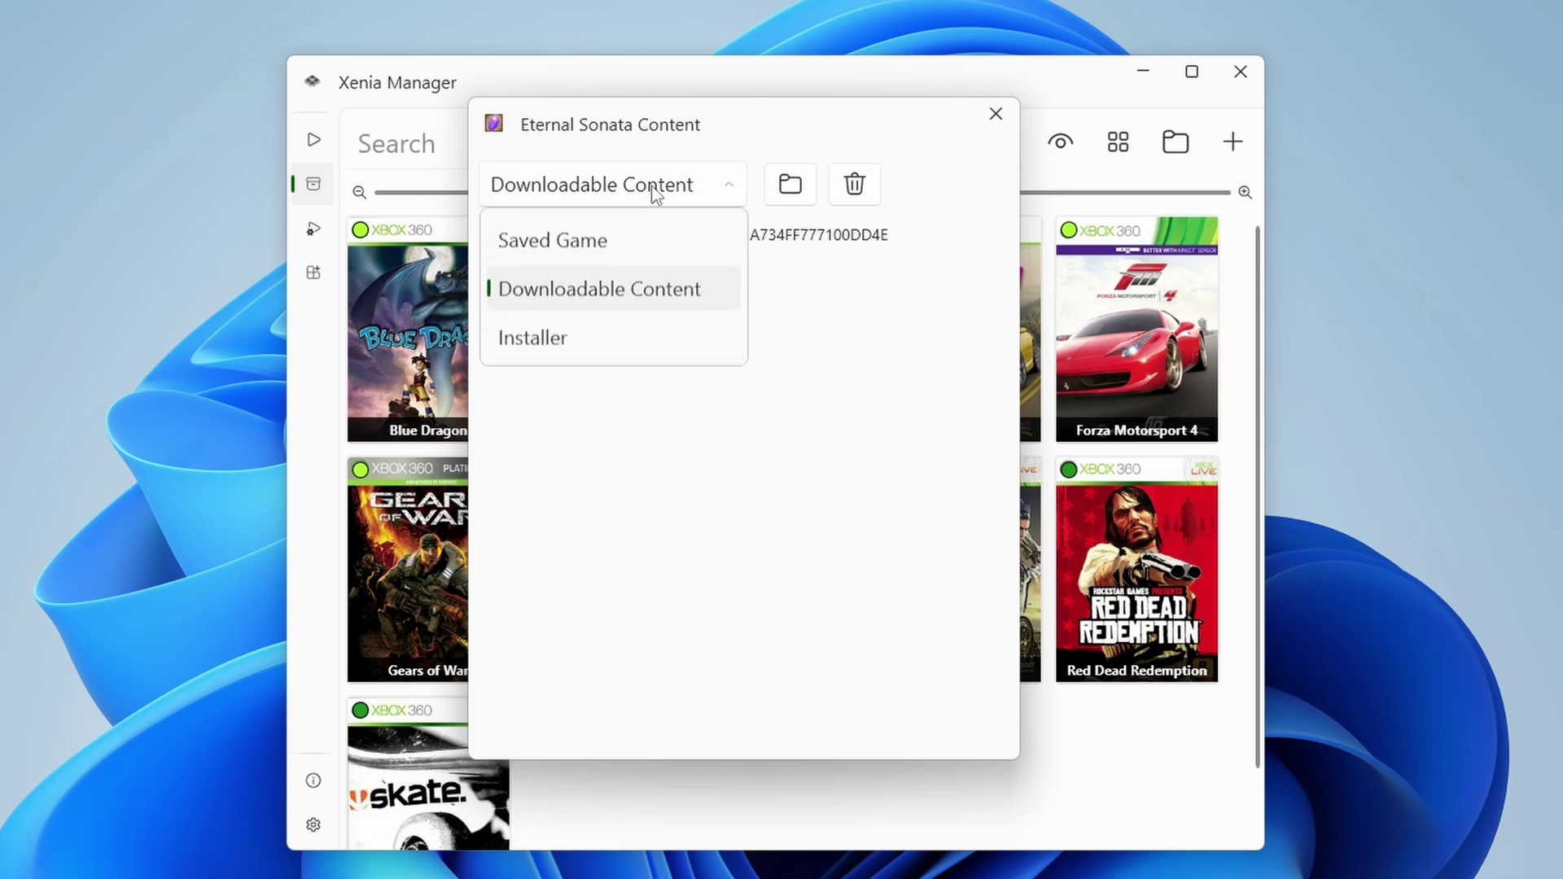
click(603, 345)
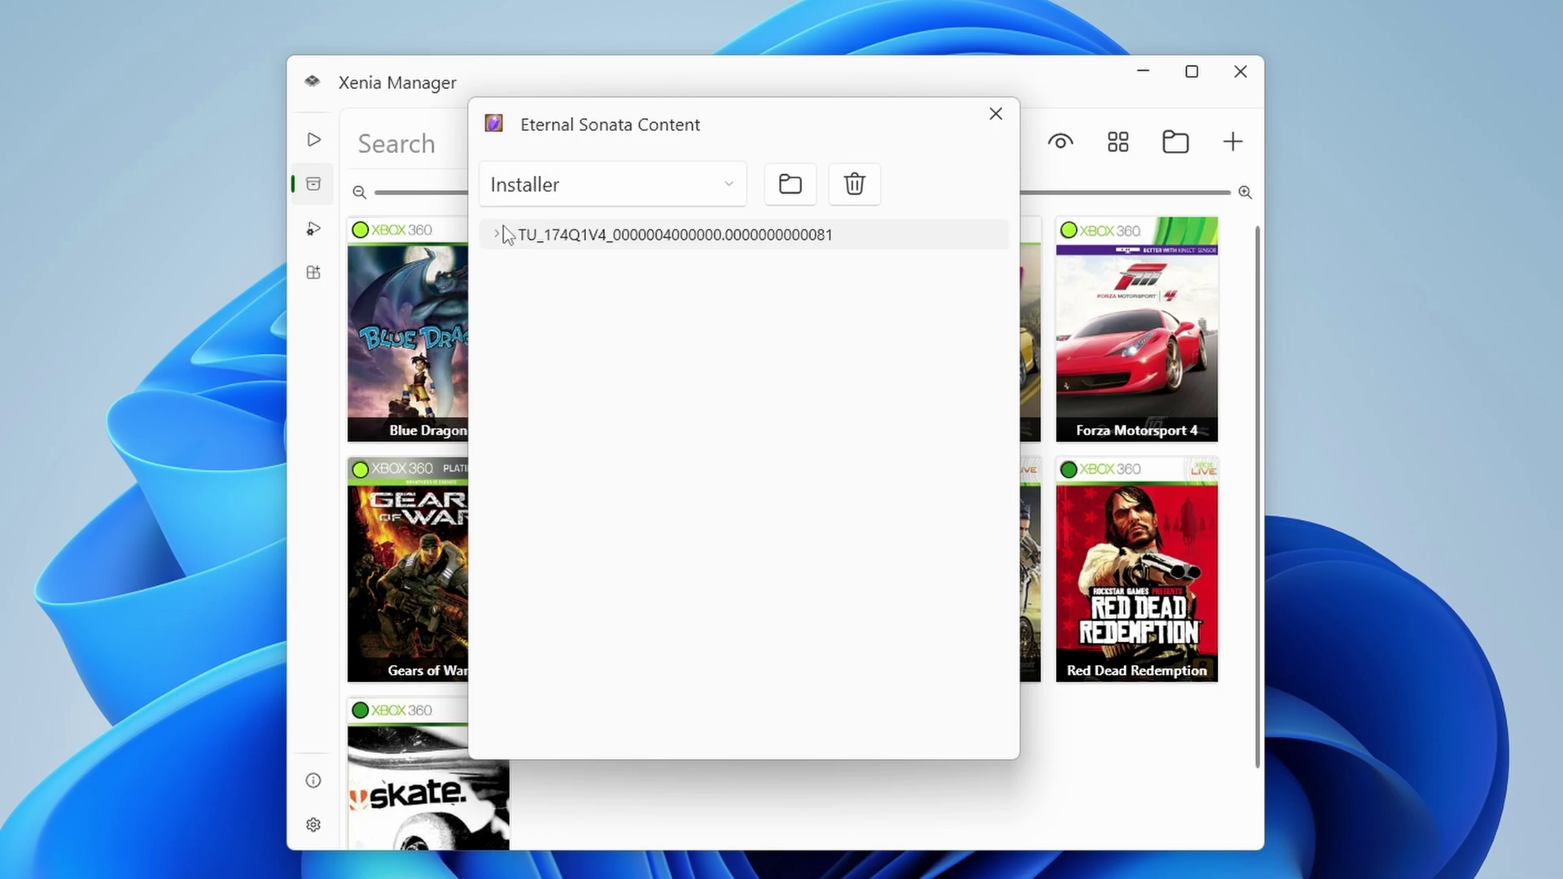